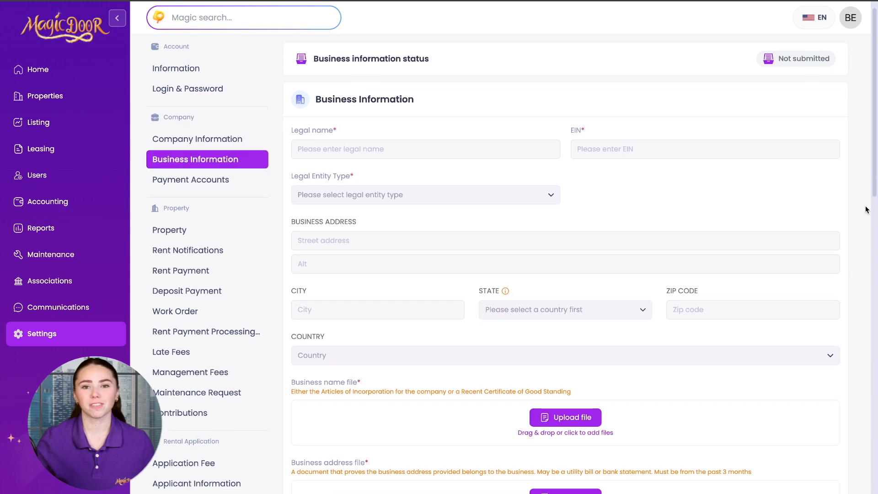
Highlight the business name, business address and EIN file requirements, including the past-3-months rule
scroll(866, 210, down, 10)
scroll(864, 208, up, 15)
scroll(865, 208, down, 3)
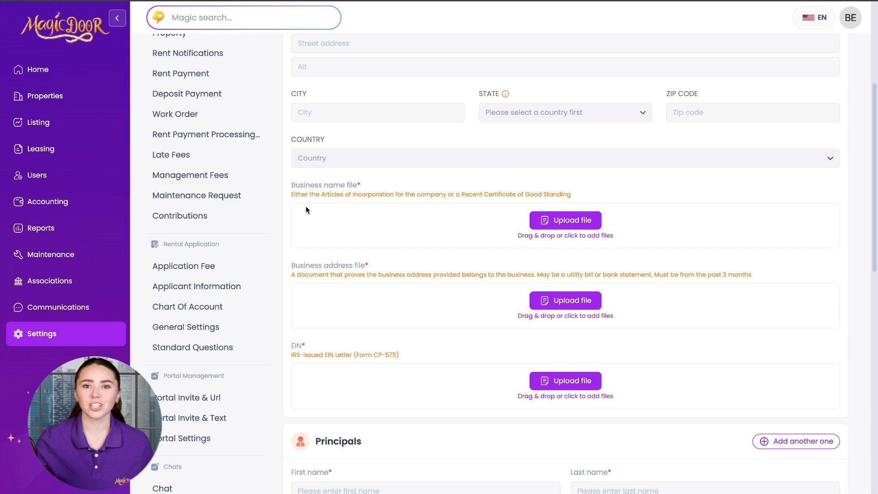
drag(289, 189, 334, 187)
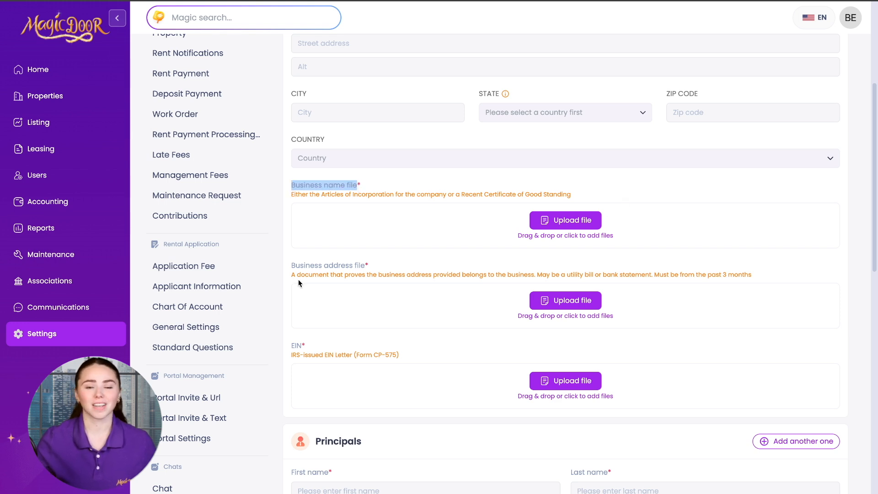
drag(288, 271, 371, 271)
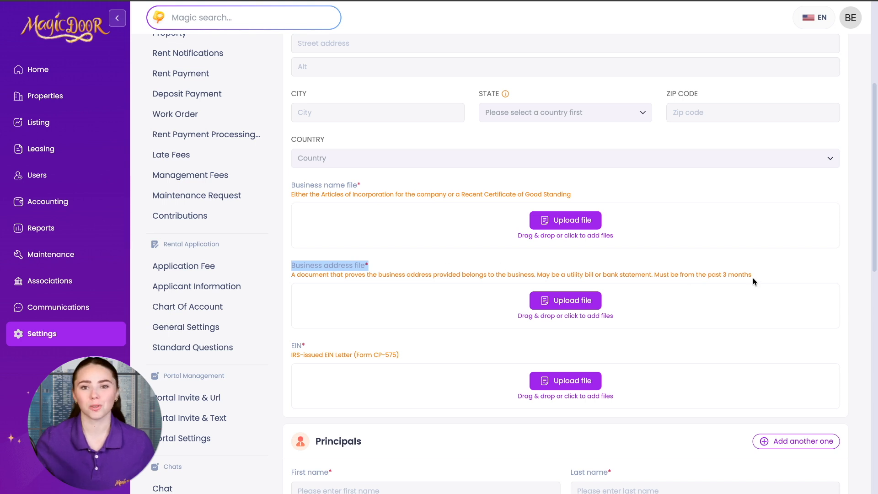
scroll(752, 278, down, 1)
drag(567, 240, 648, 241)
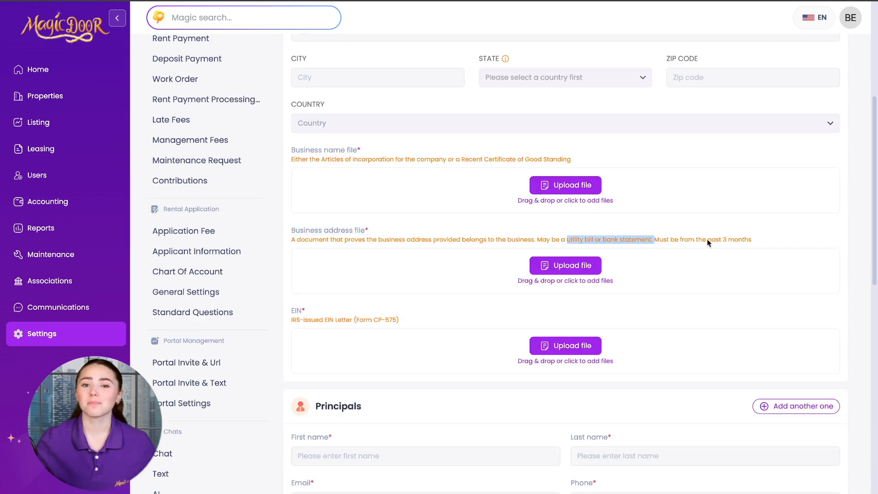
drag(707, 239, 751, 240)
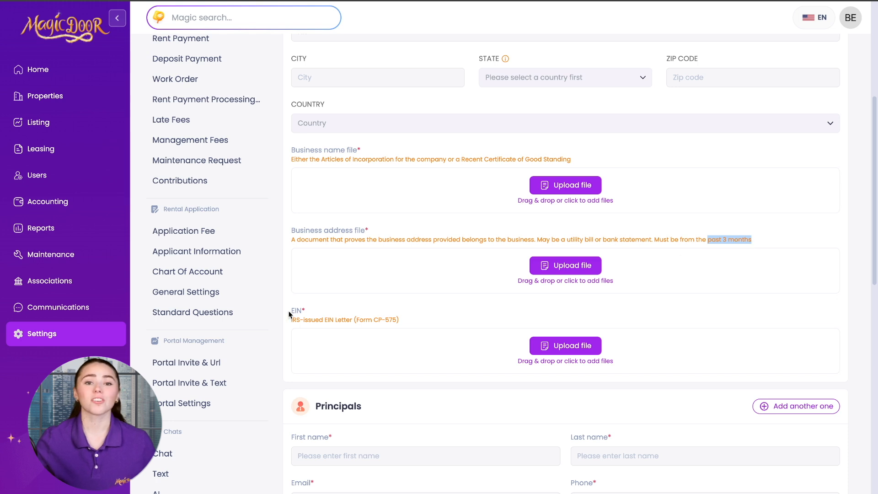
drag(289, 313, 308, 314)
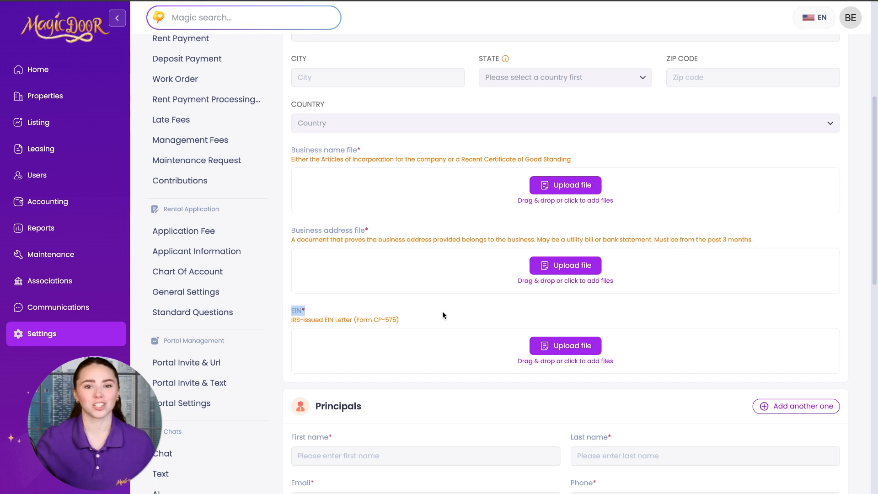
scroll(442, 312, down, 2)
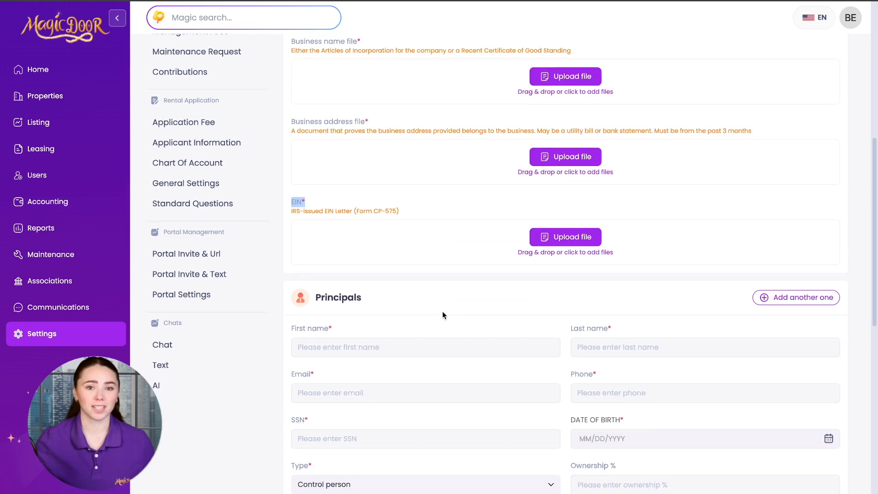
click(443, 311)
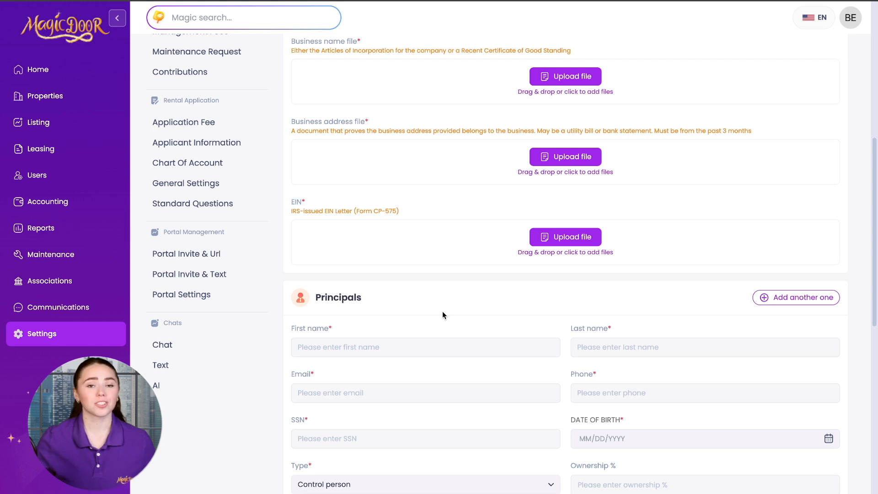
Highlight the SSN card, driver license and personal address file requirements and the accepted proof-of-address types
scroll(443, 311, down, 5)
scroll(281, 200, down, 4)
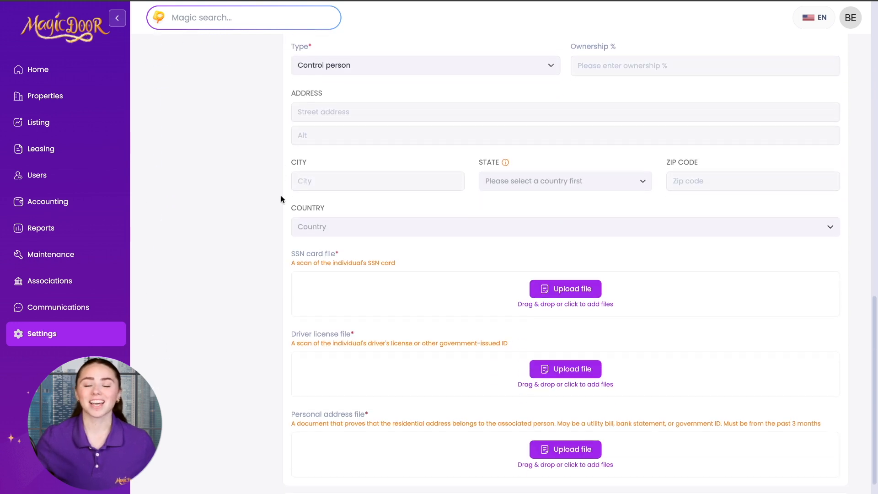
drag(290, 220, 346, 224)
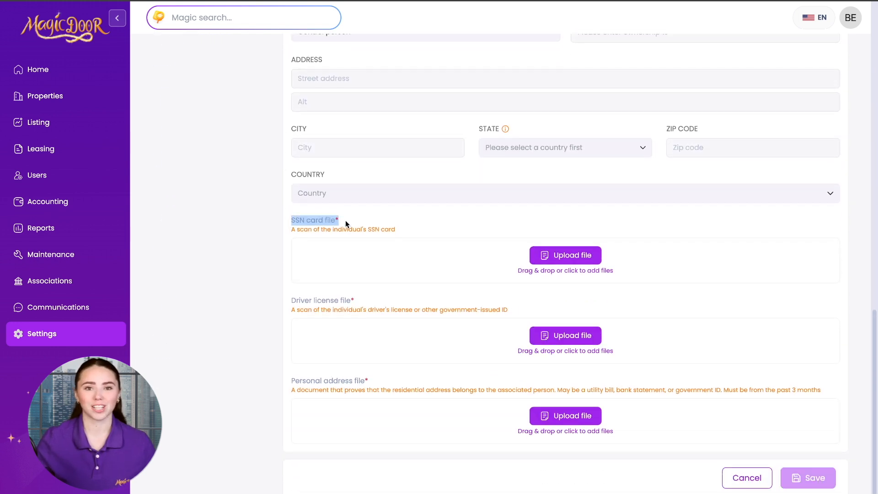
scroll(286, 297, down, 1)
click(287, 286)
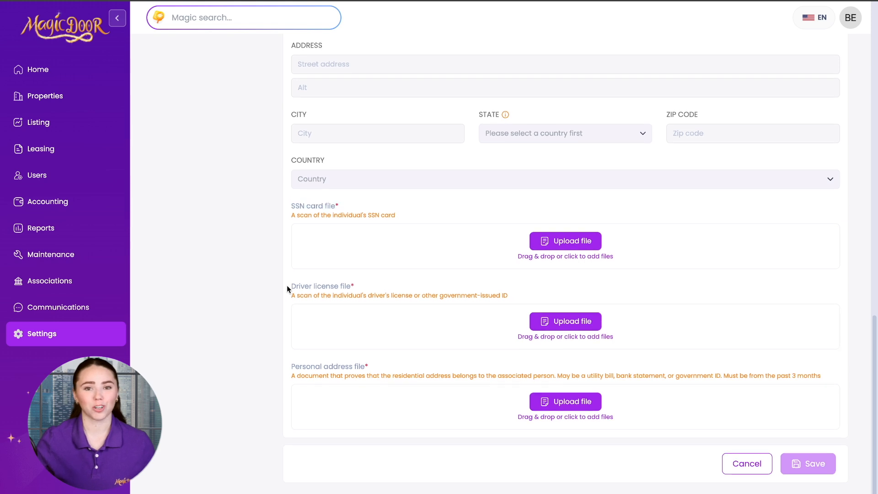
drag(287, 286, 371, 289)
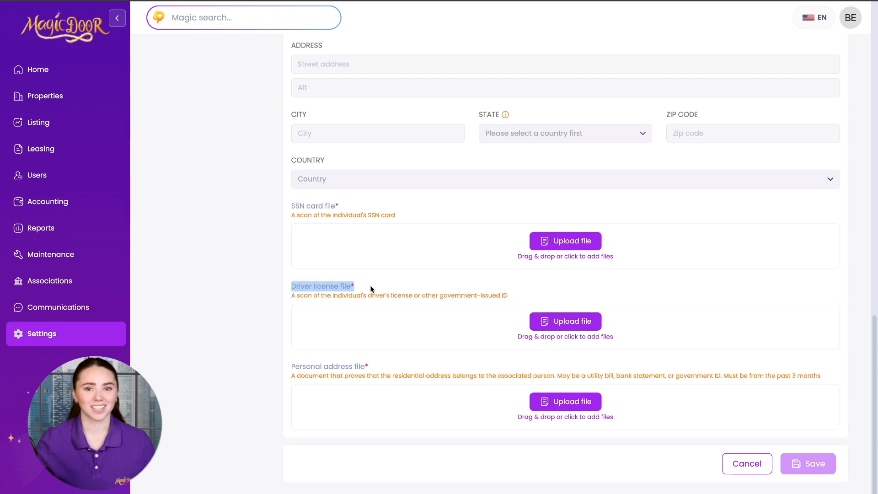
click(287, 368)
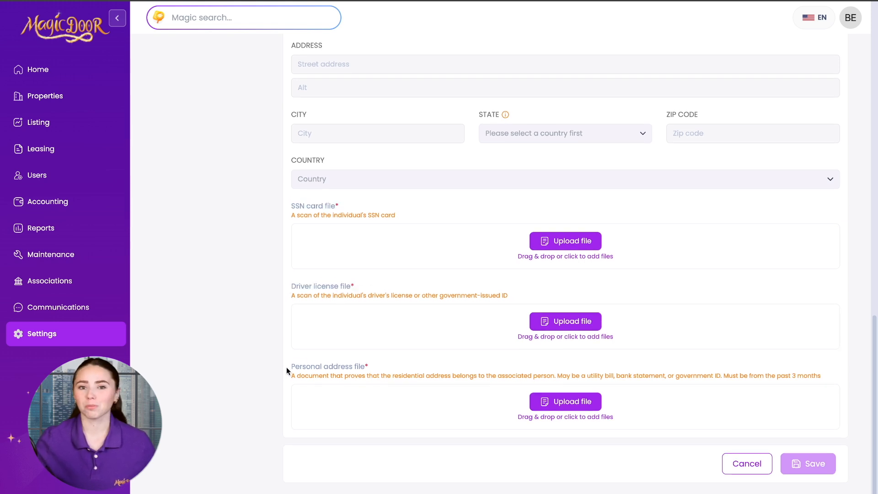
drag(288, 367, 373, 370)
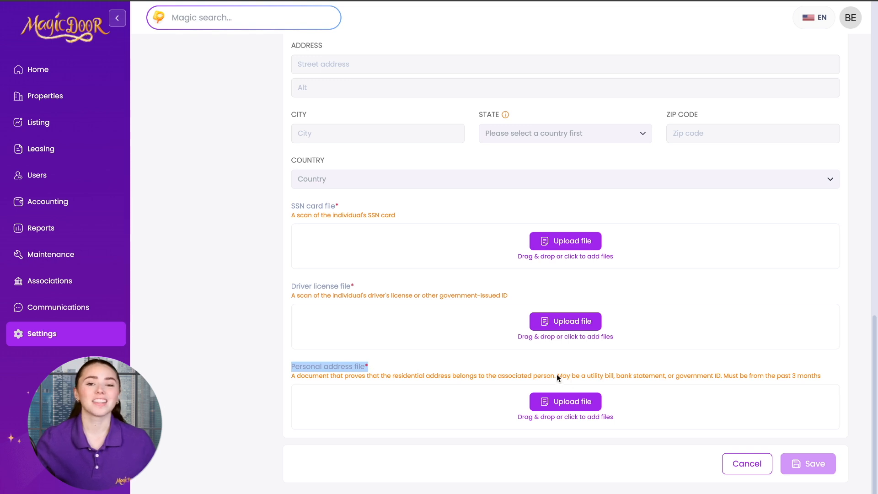
drag(557, 376, 592, 377)
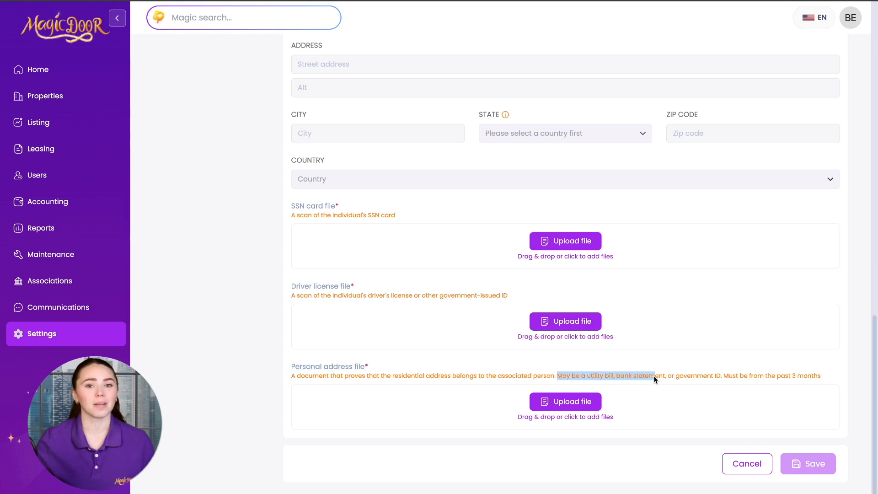
click(727, 377)
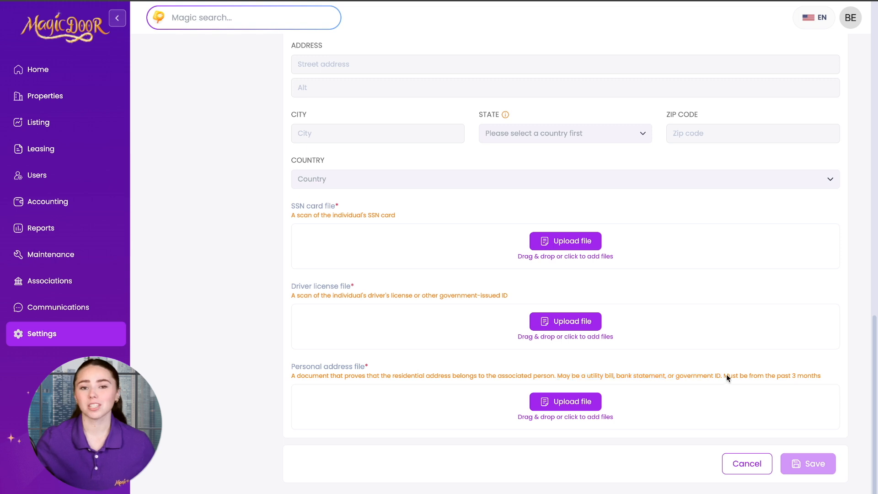
click(820, 378)
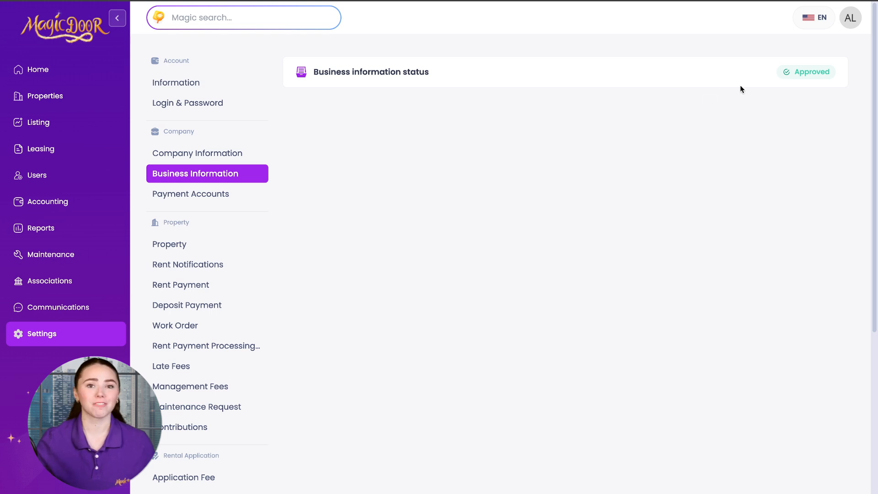
Point out the Approved business information status, then expand the Accounting section's page list
drag(314, 74, 486, 72)
click(486, 72)
drag(770, 73, 831, 73)
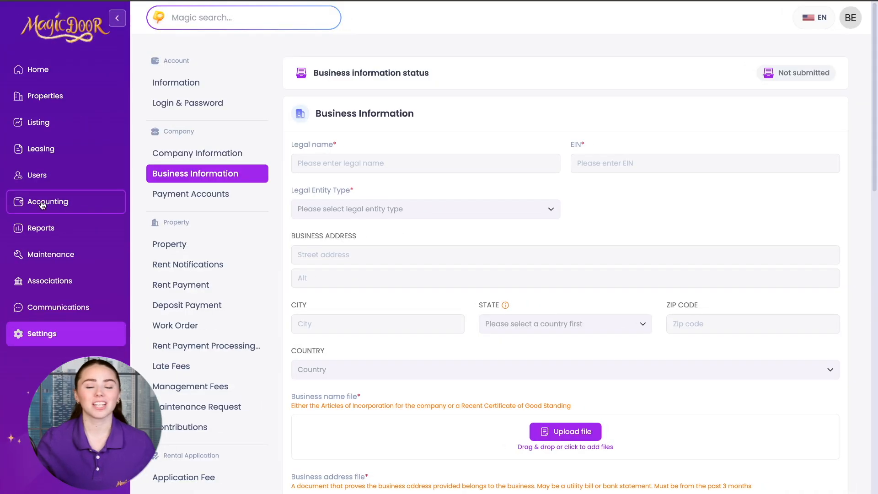
click(41, 204)
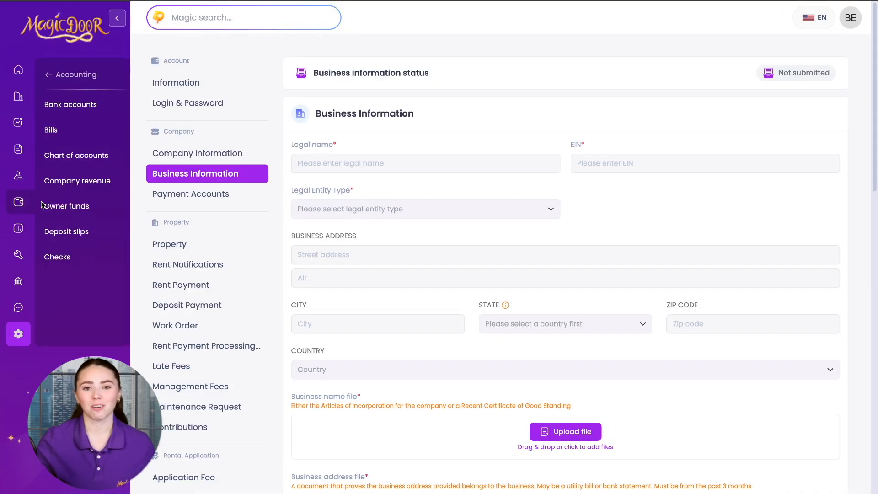
Add a Checking bank account named 'Operational Account' with a routing number and withdrawal dates
click(99, 114)
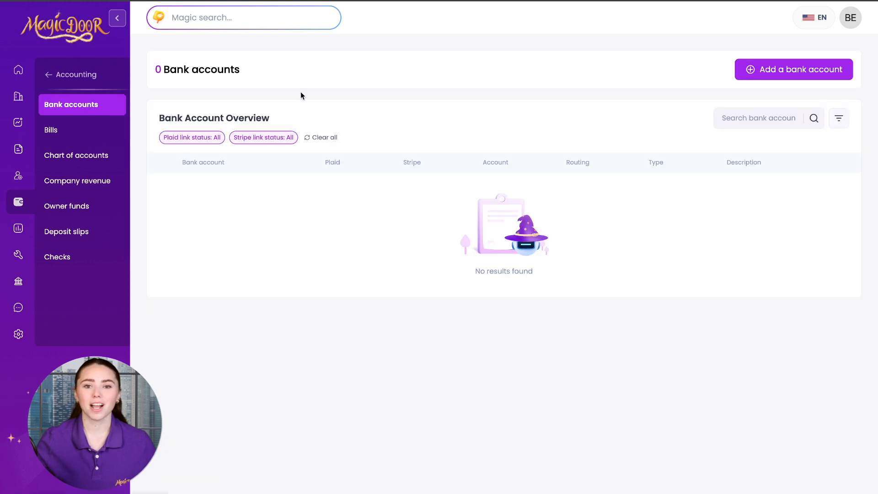
click(794, 73)
scroll(530, 249, down, 1)
click(530, 249)
text(Operational Account)
key(Tab)
text(1234567)
click(369, 337)
click(366, 290)
click(439, 409)
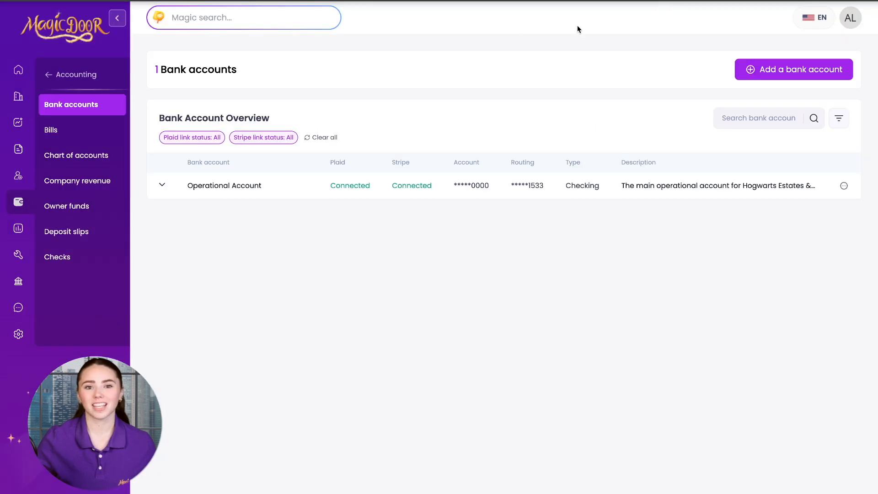
Review Operational Account's Plaid and Stripe connections, then return to the bank accounts list
click(344, 187)
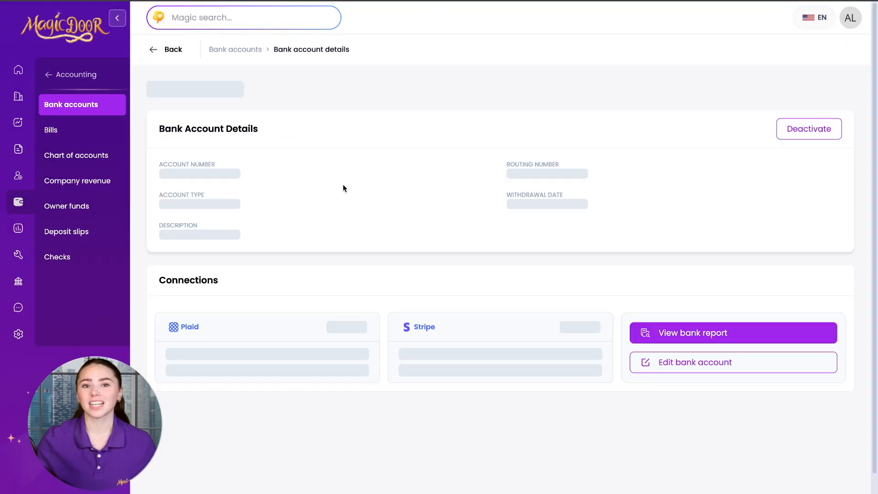
drag(169, 330, 199, 329)
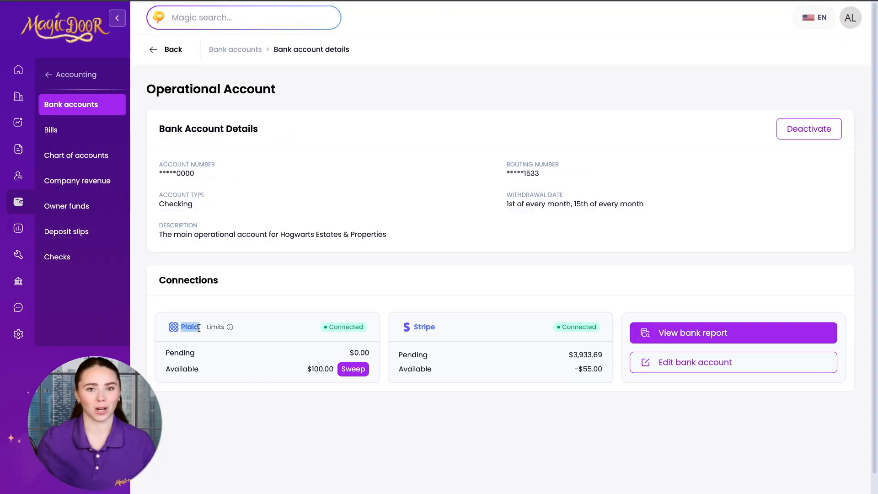
drag(410, 333, 440, 328)
click(484, 246)
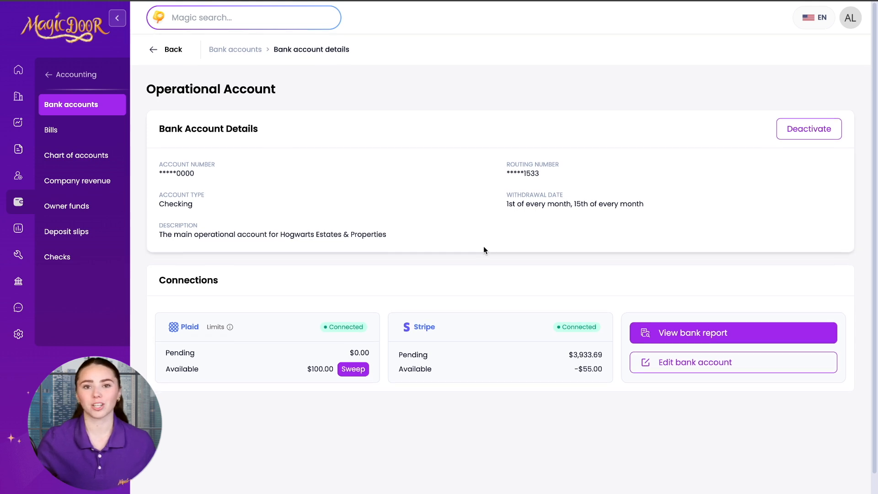
click(236, 50)
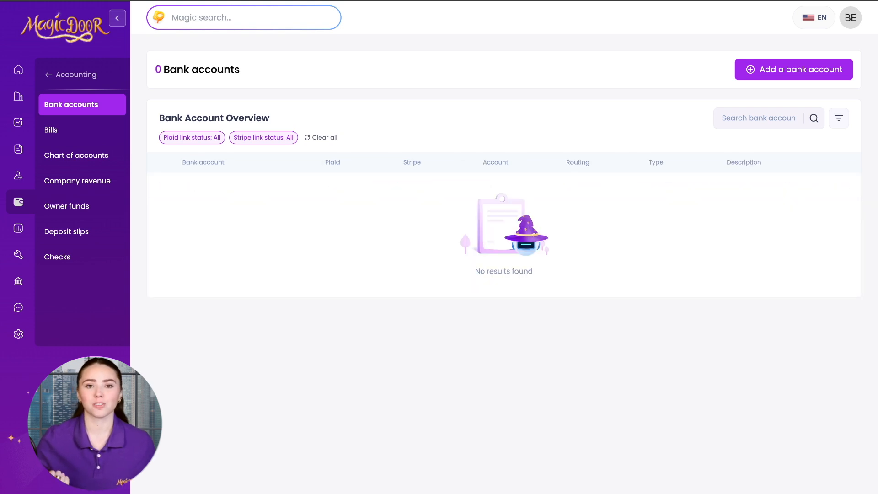
Open the Listing page from the collapsed sidebar
click(18, 122)
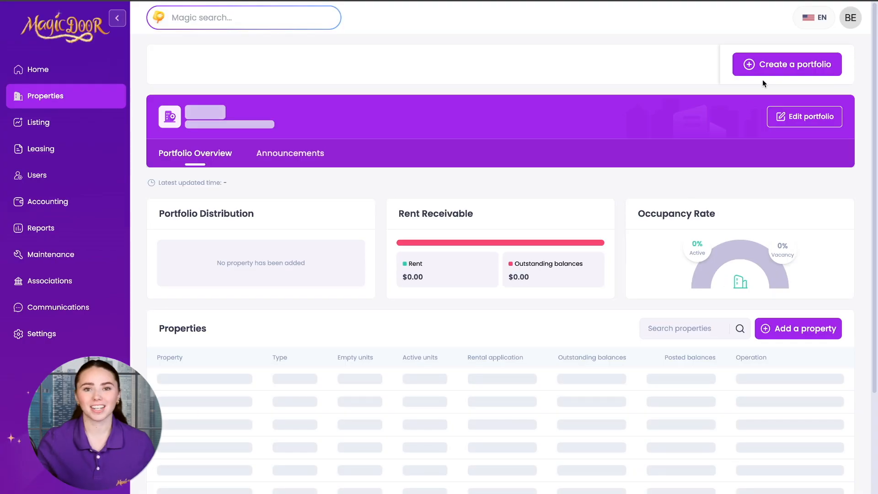
Create and confirm a portfolio named 'Portfolio 1', then begin adding a property to it
click(775, 65)
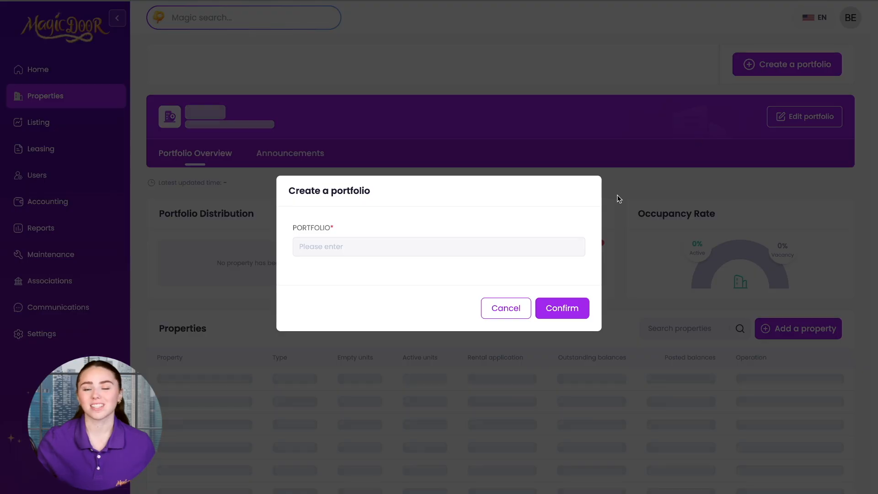
click(392, 246)
text(Portfolio 1)
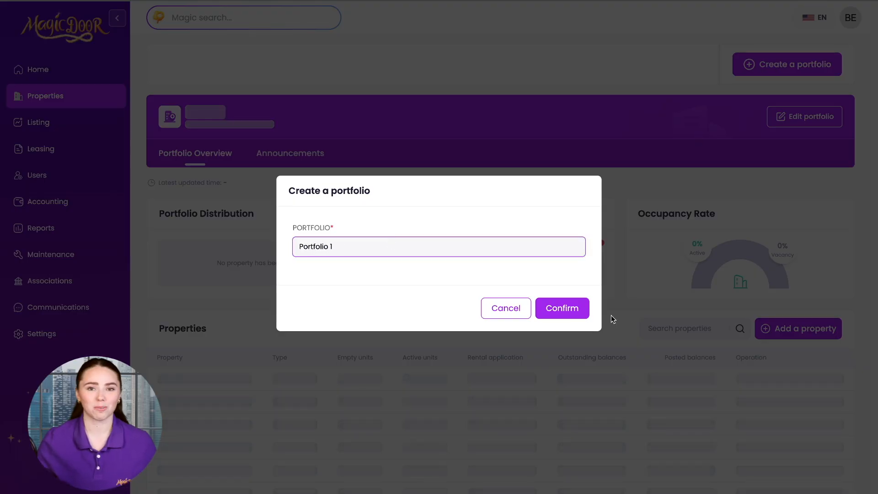
click(562, 308)
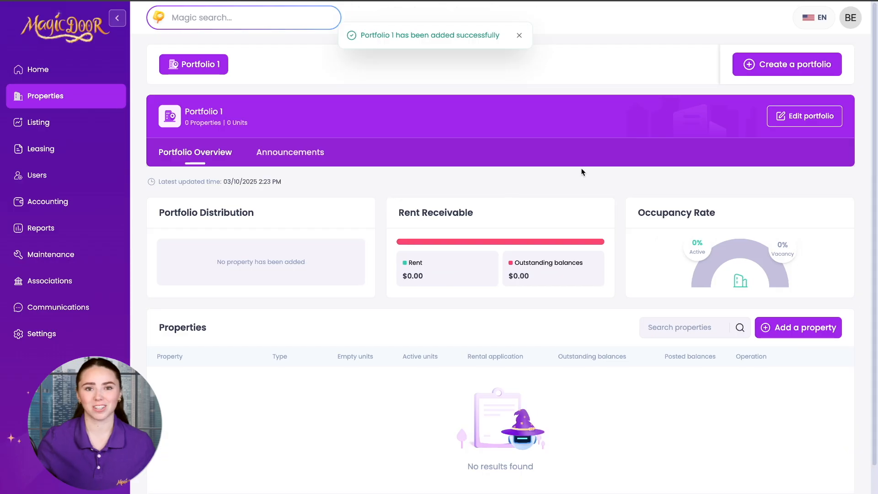
click(816, 327)
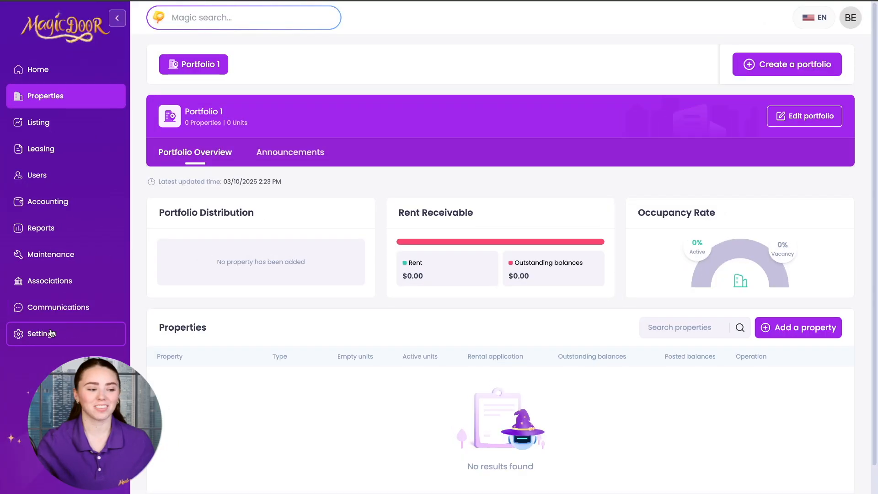
Browse the account Information, Login & Password and Company Information settings without making changes
click(49, 332)
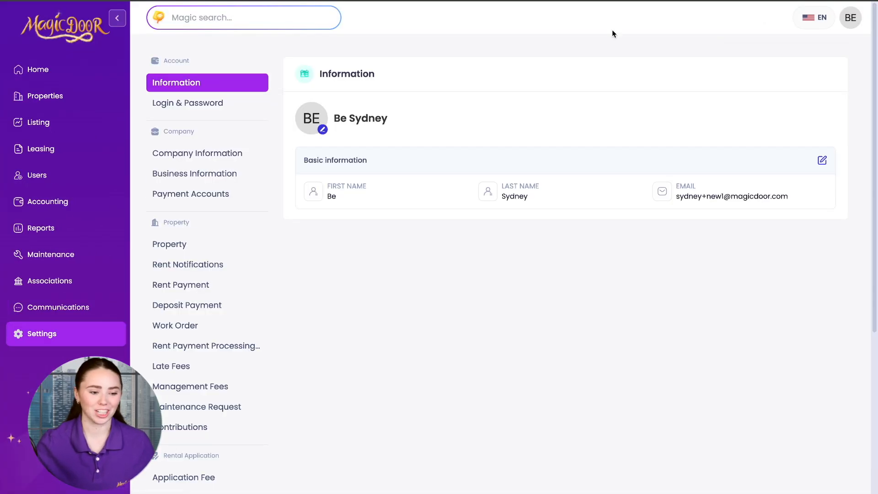
click(822, 160)
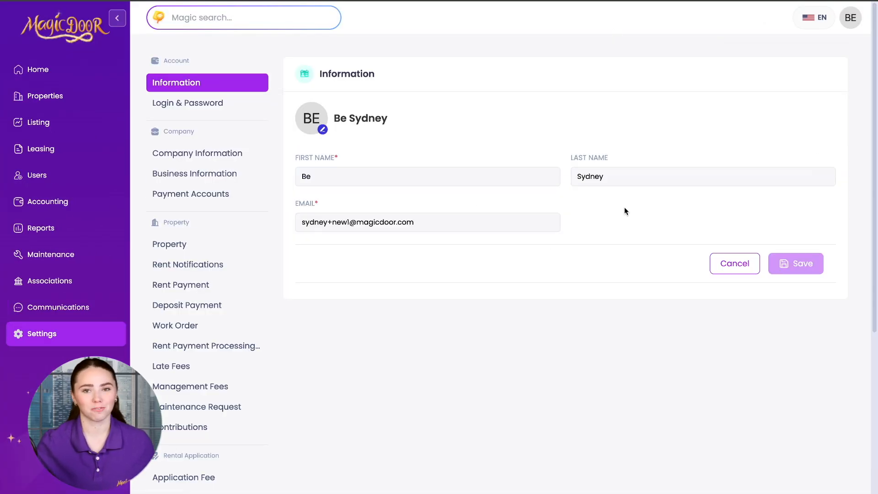
click(734, 263)
click(195, 110)
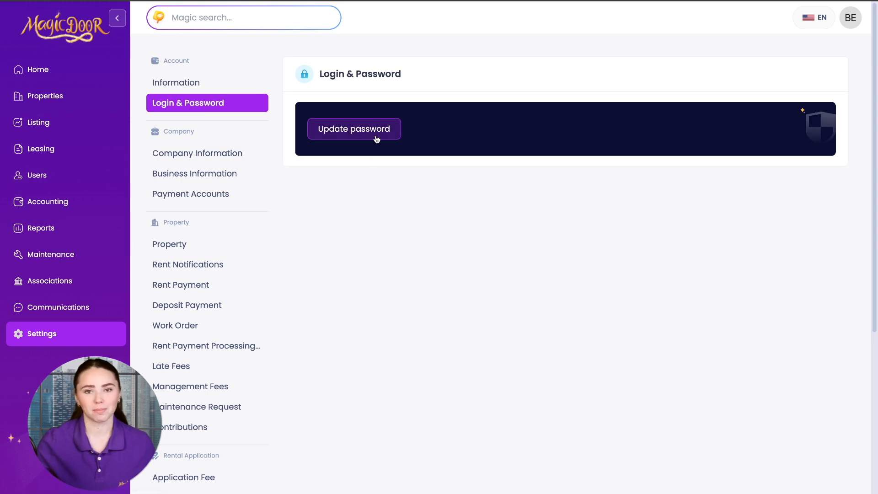
click(197, 153)
scroll(563, 307, down, 3)
scroll(561, 306, up, 3)
Check Business Information and the empty Payment Accounts bank list, ending on Property General settings
click(226, 174)
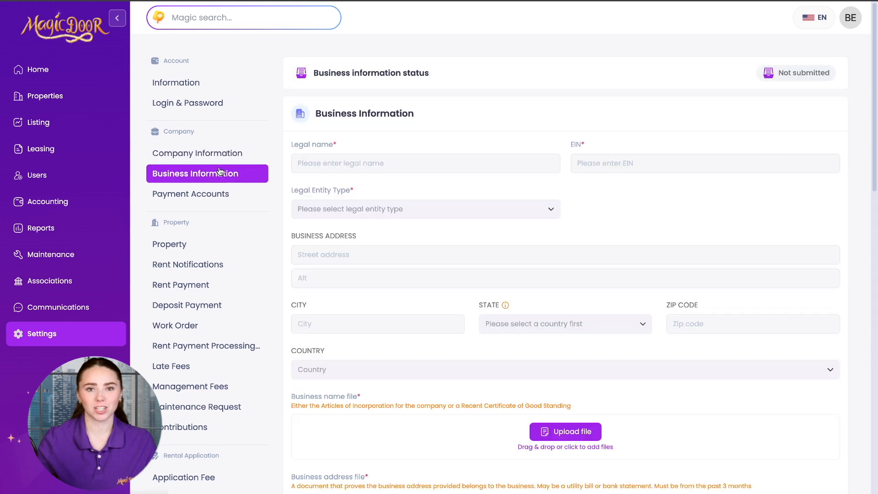
click(226, 194)
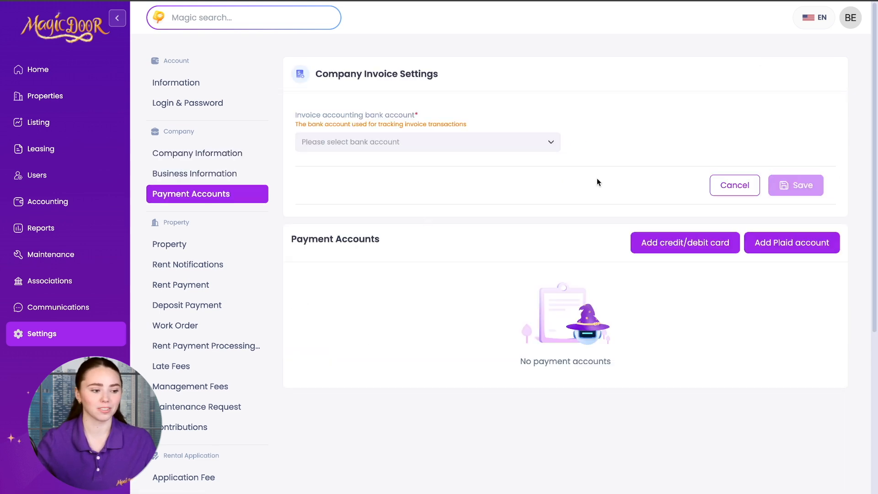
click(327, 150)
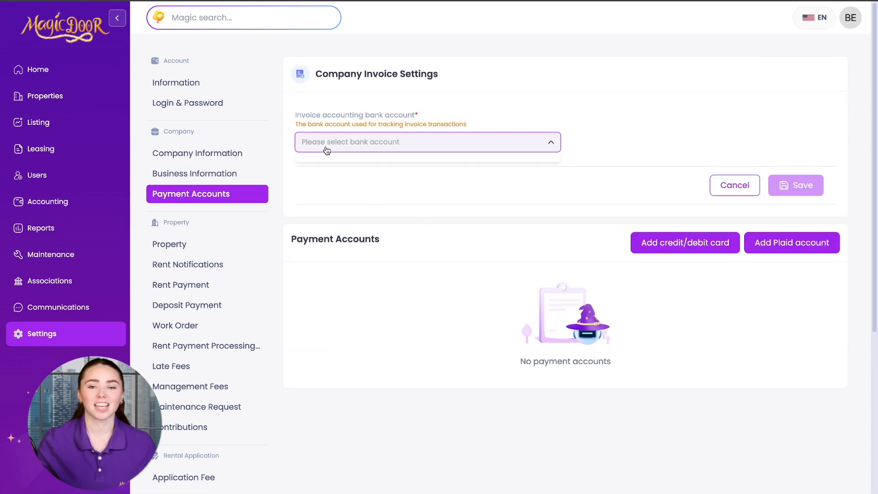
click(289, 184)
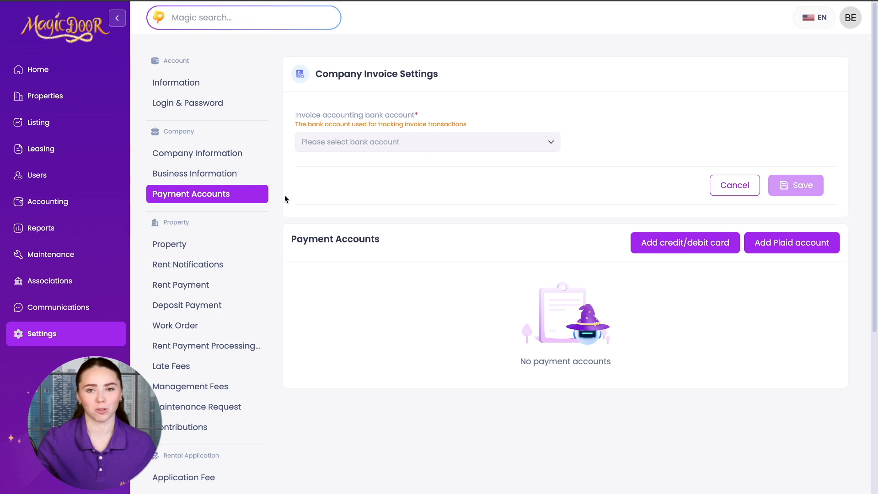
scroll(285, 194, down, 2)
click(198, 169)
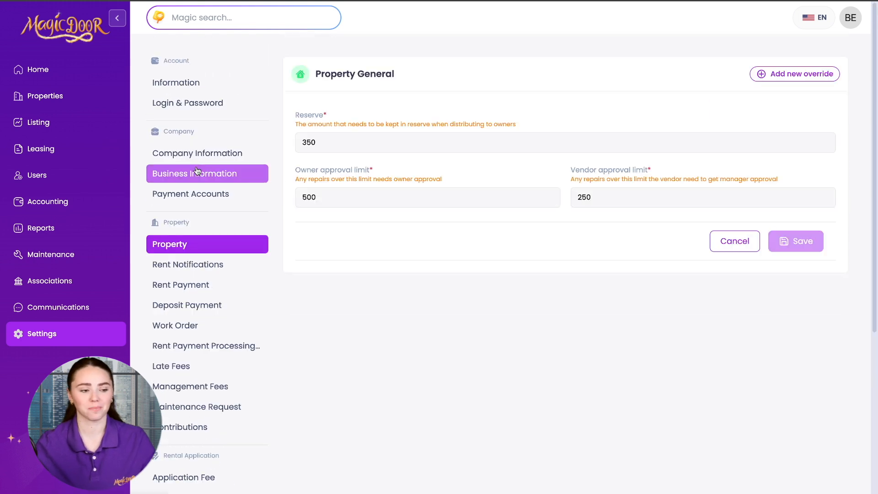
Try editing the Reserve amount to 500 and the Vendor approval limit to 3
click(333, 145)
click(825, 142)
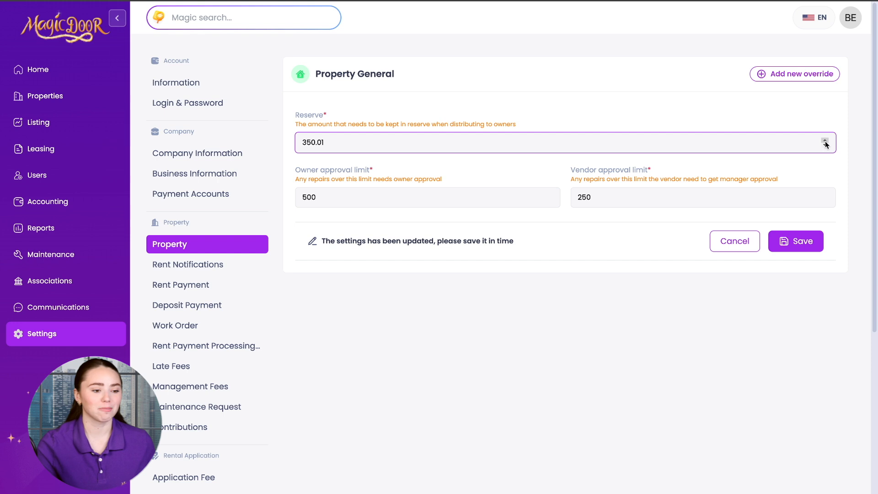
click(825, 141)
drag(341, 142, 273, 145)
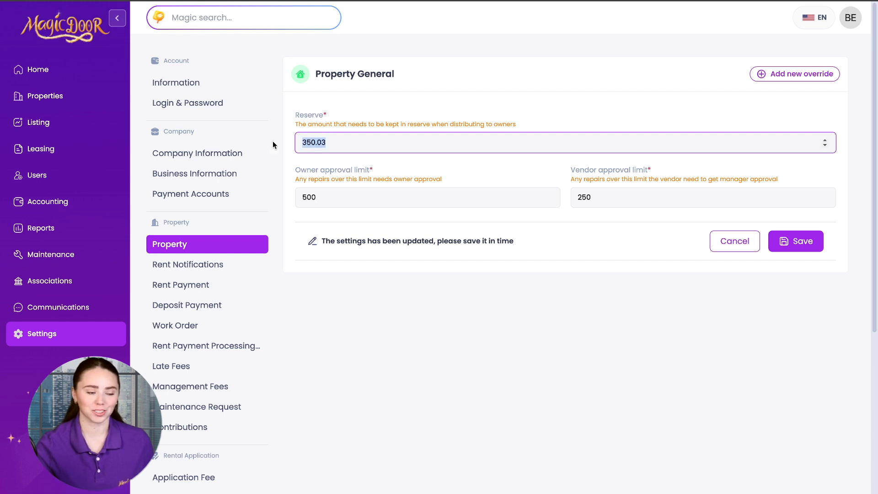
text(500)
click(328, 200)
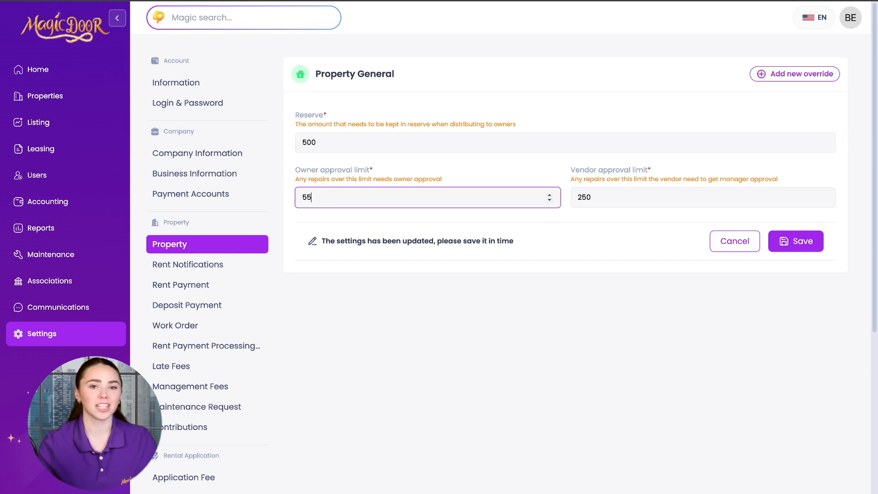
drag(592, 197, 565, 205)
text(3)
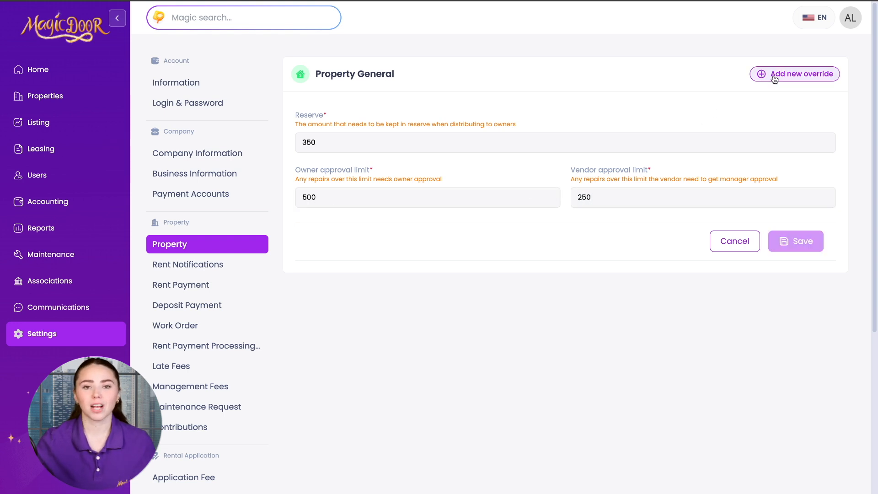
Save a new override for Badger Burrow Suite under Hogwarts > Hufflepuff Dorm Room
click(783, 75)
click(353, 295)
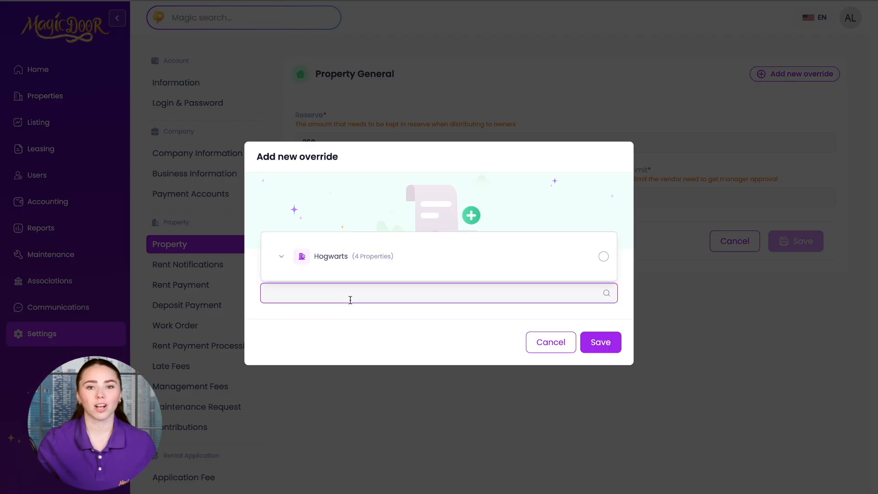
click(349, 257)
click(313, 298)
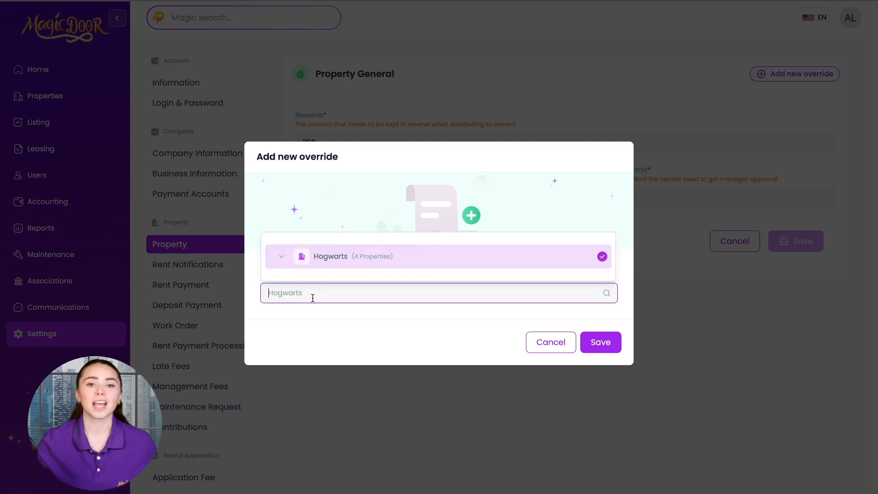
click(281, 257)
click(289, 206)
click(361, 238)
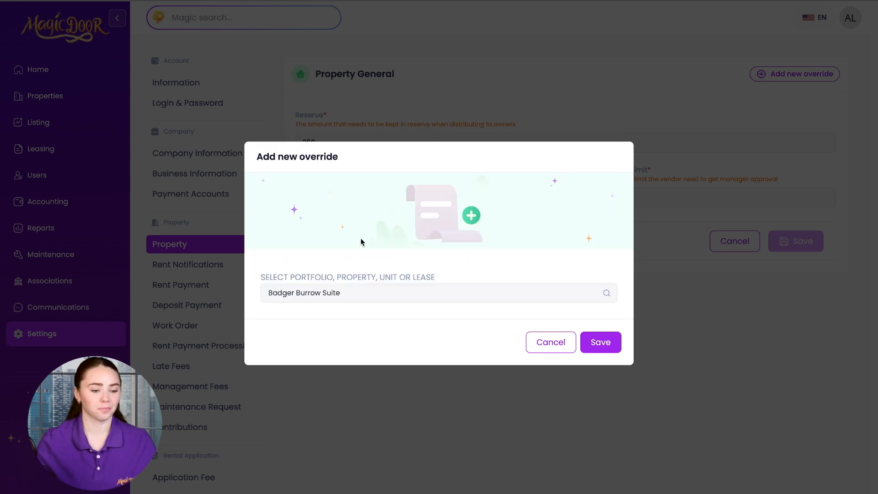
click(599, 343)
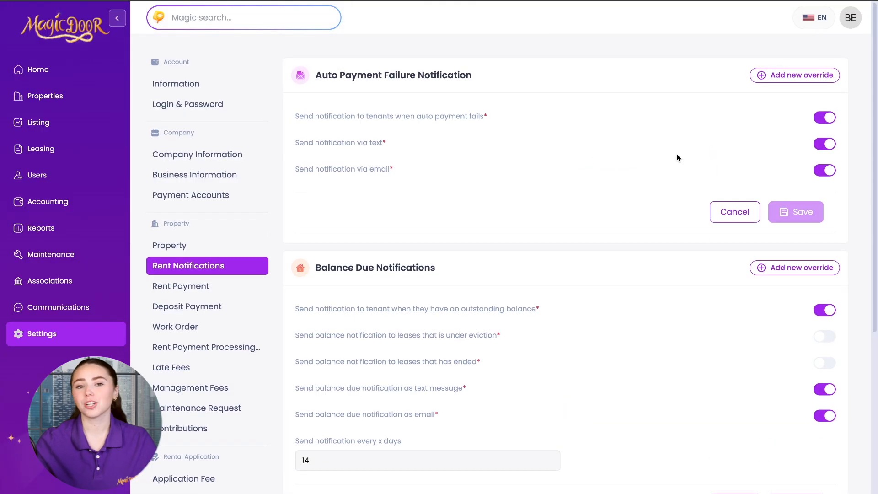
Toggle the auto payment failure notices and their text and email options off and back on
click(826, 116)
click(825, 116)
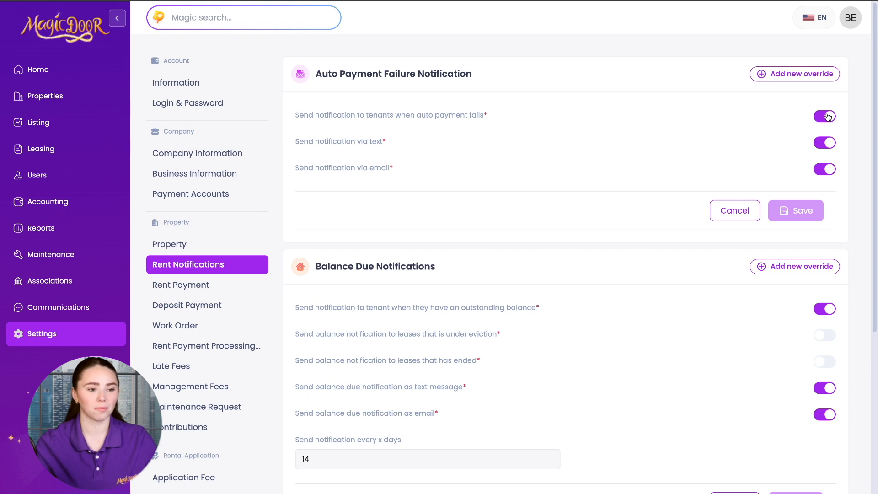
click(830, 145)
click(830, 145)
click(829, 170)
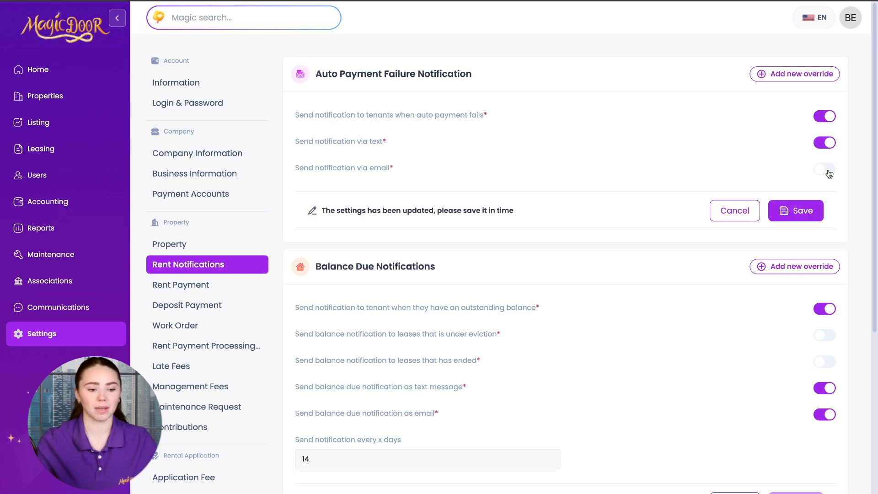
click(829, 170)
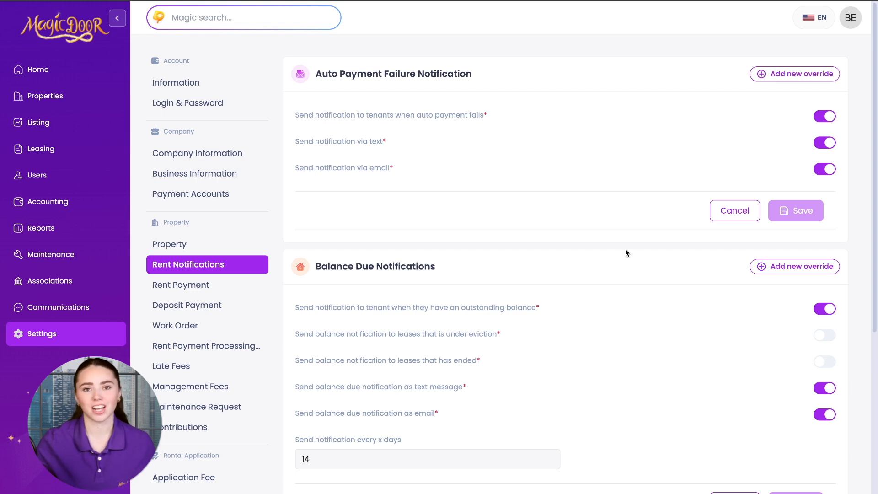
Toggle the outstanding balance, eviction and ended-lease balance notices back to their original states, with balance due texts on
scroll(626, 249, down, 3)
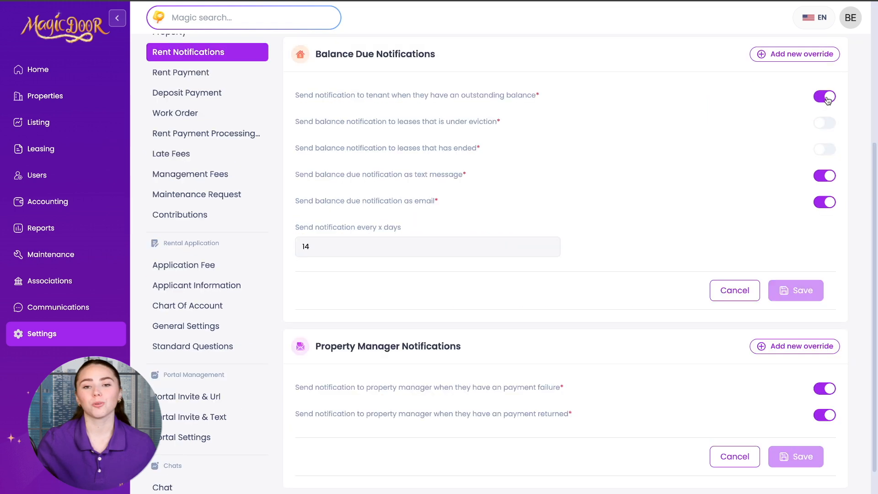
click(826, 98)
click(826, 97)
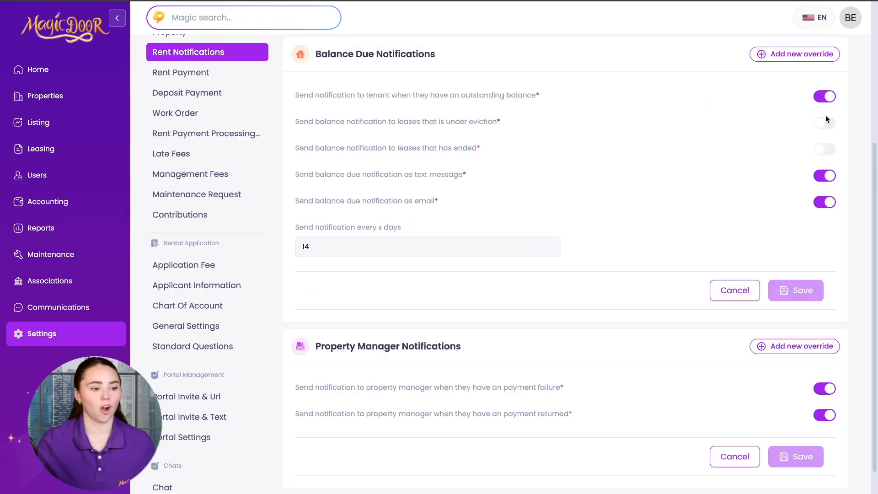
click(825, 128)
click(825, 128)
click(825, 153)
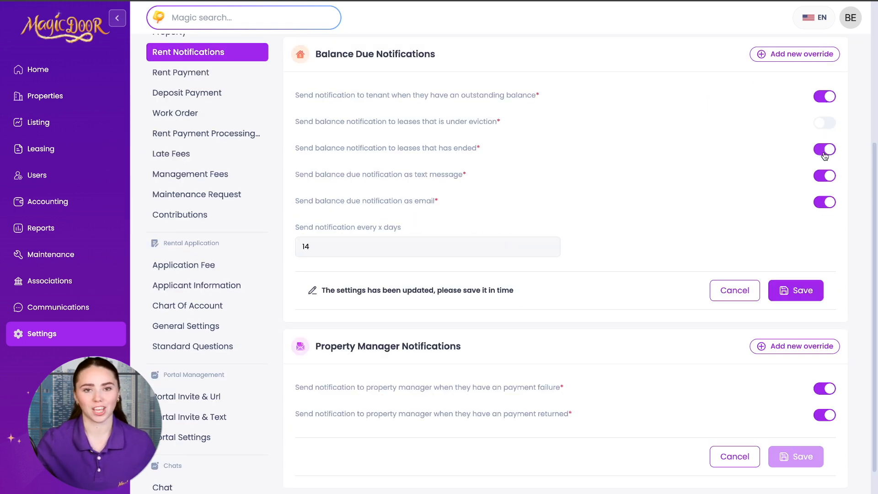
click(825, 154)
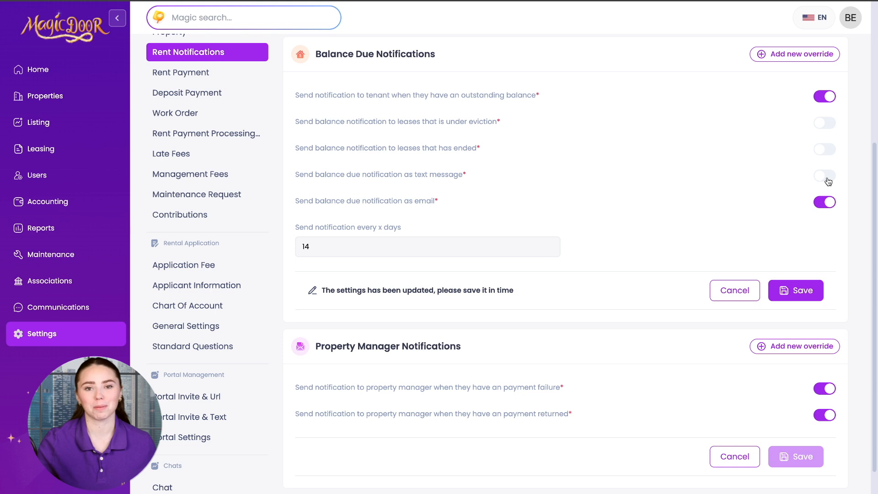
click(828, 181)
Toggle property manager alerts for failed and returned payments off and back on
scroll(594, 220, down, 1)
click(828, 342)
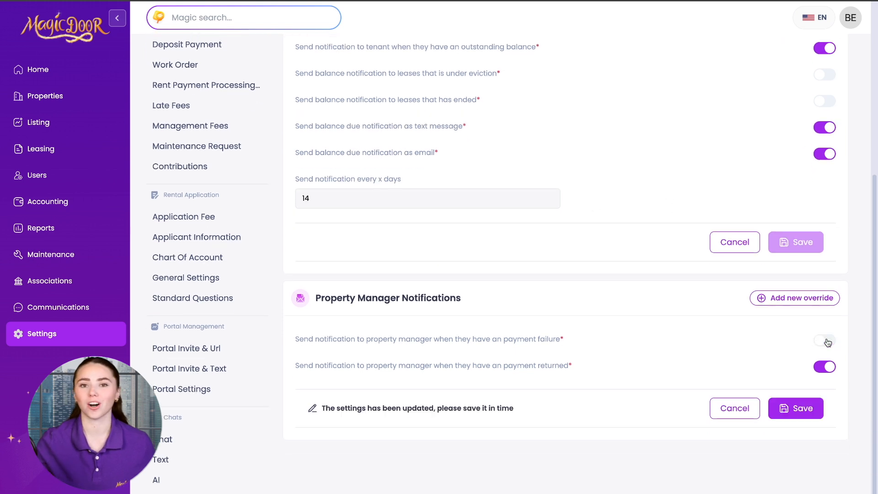
click(828, 342)
click(828, 367)
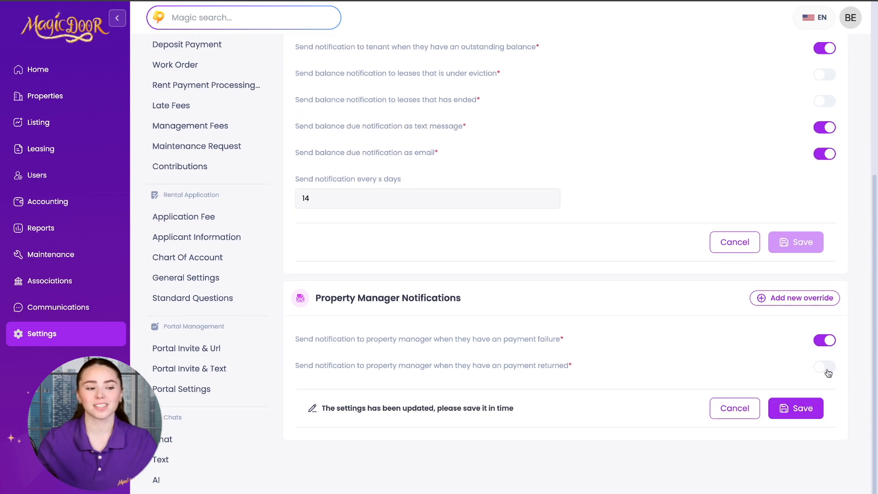
click(828, 369)
scroll(230, 171, up, 1)
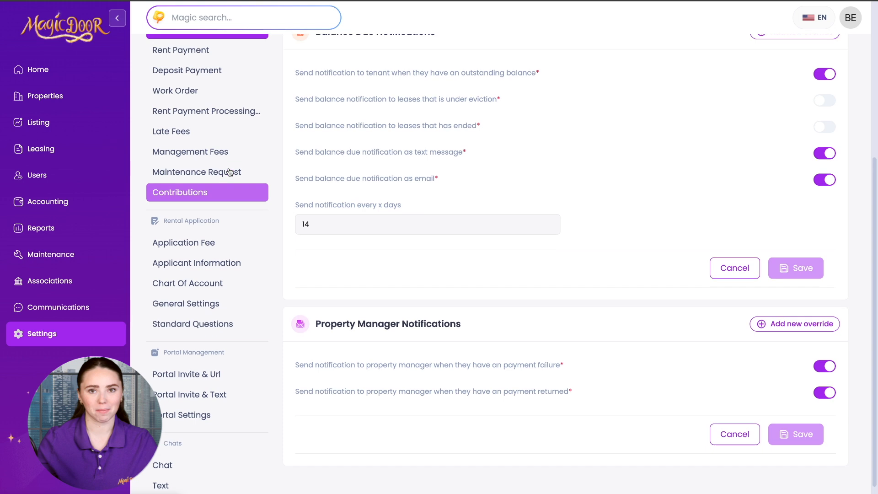
scroll(230, 171, up, 1)
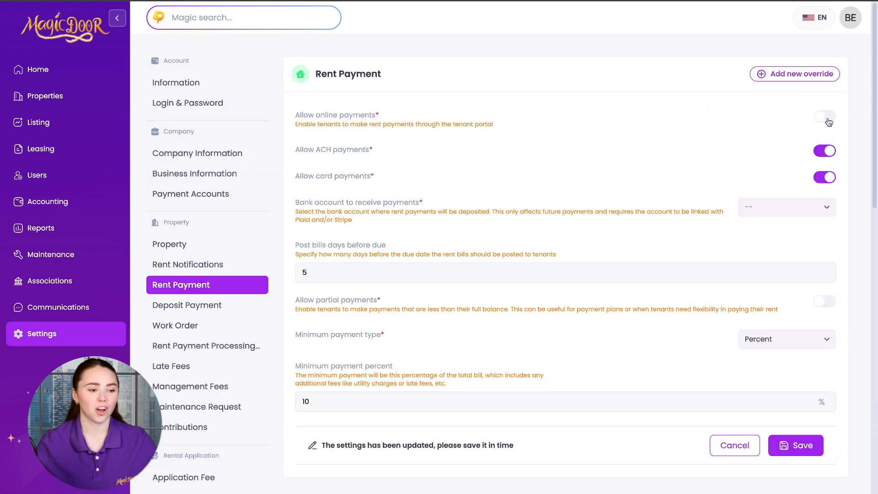
click(827, 117)
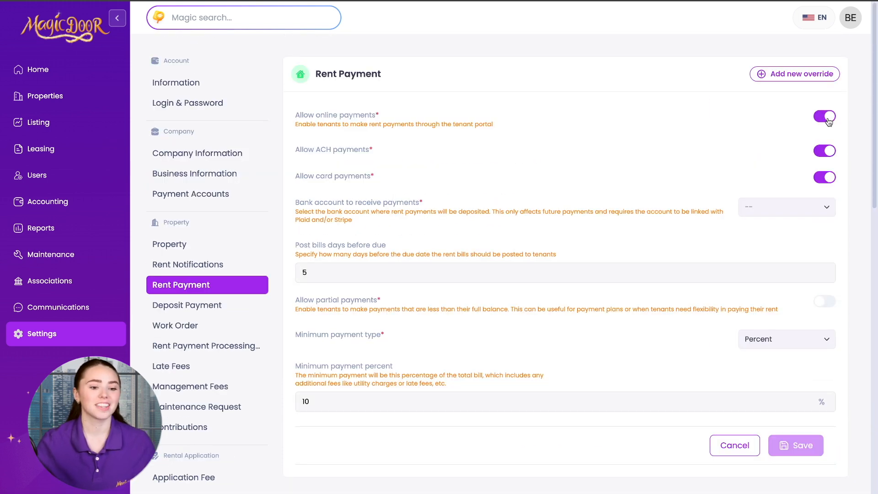
click(827, 152)
click(830, 156)
click(828, 177)
click(829, 178)
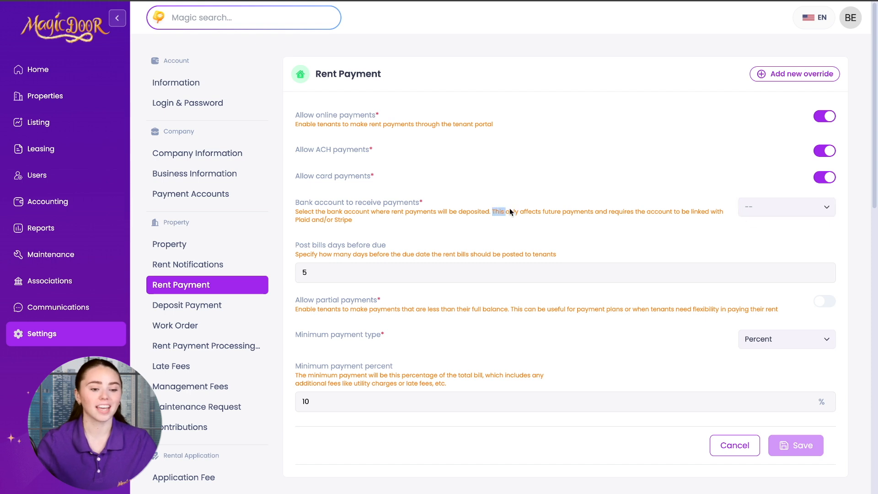
drag(493, 211, 575, 228)
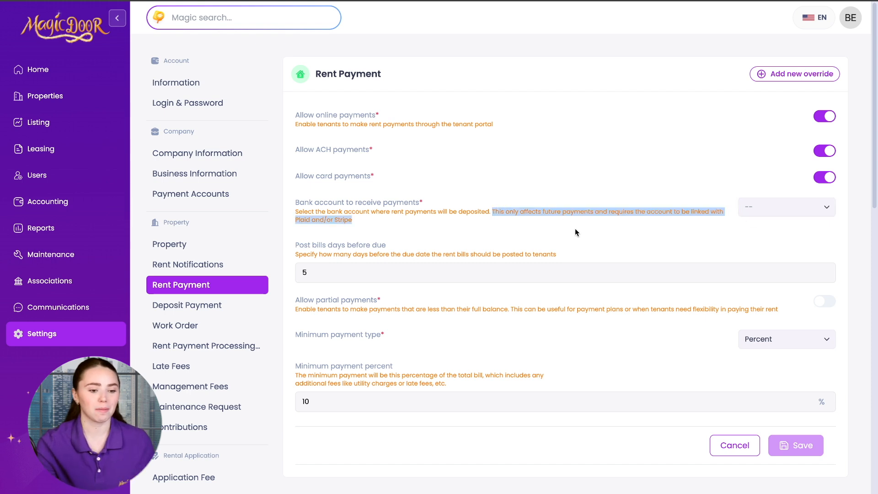
click(395, 243)
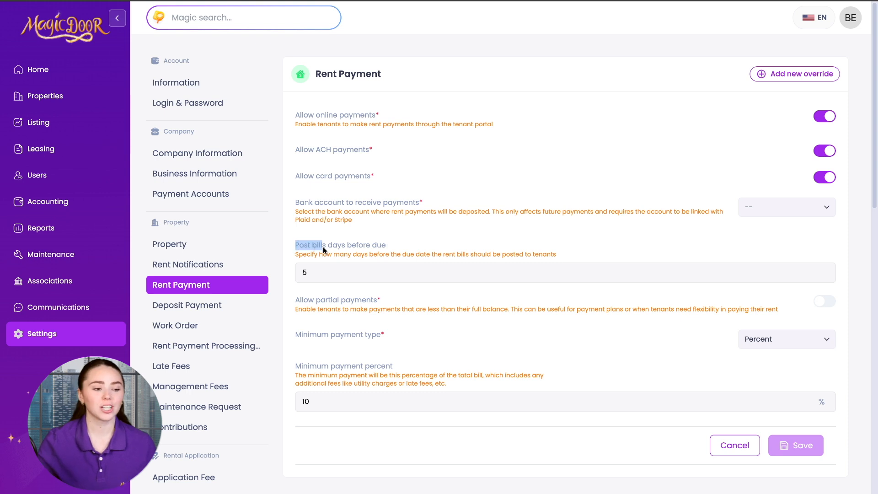
drag(369, 249, 390, 245)
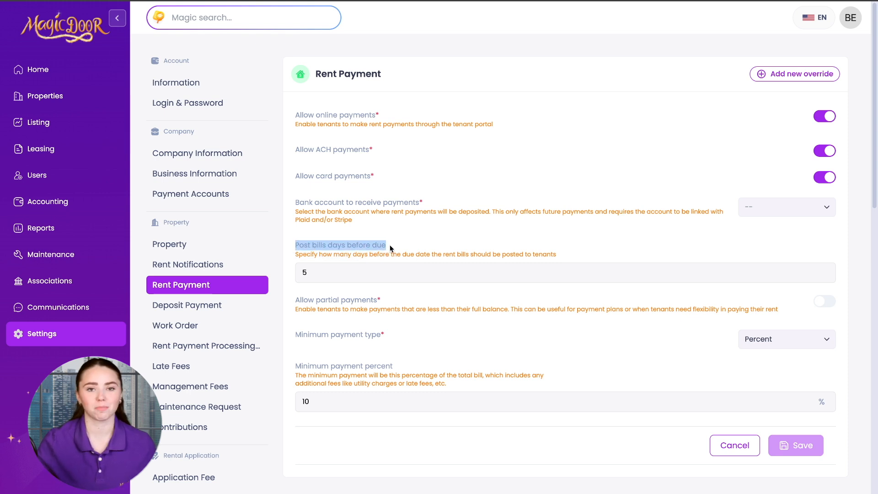
click(389, 245)
click(827, 302)
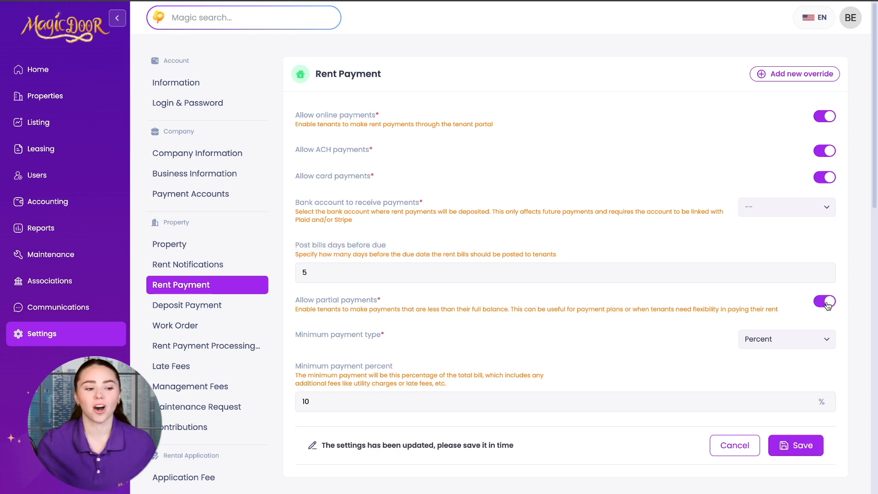
click(817, 343)
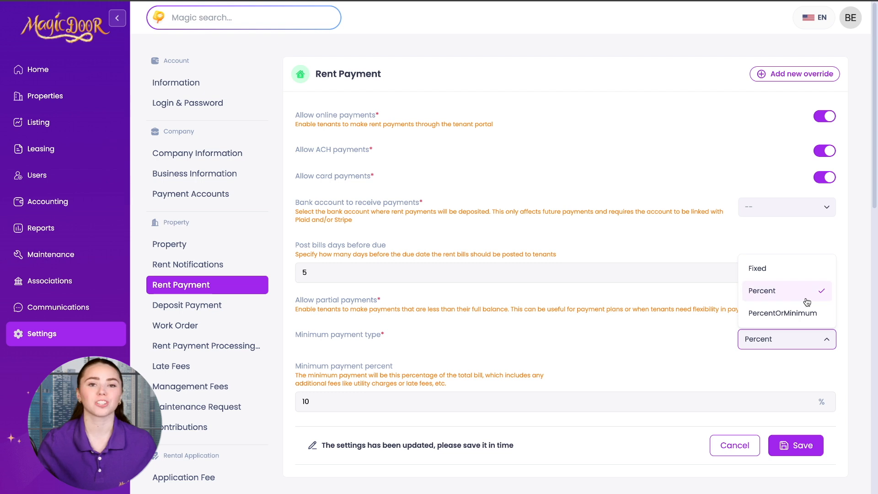
click(802, 269)
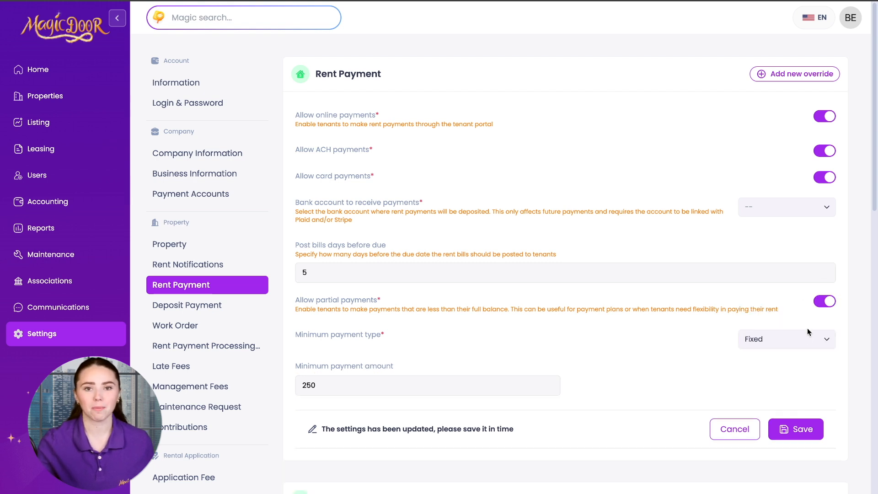
click(808, 332)
click(804, 289)
scroll(809, 302, down, 1)
click(822, 267)
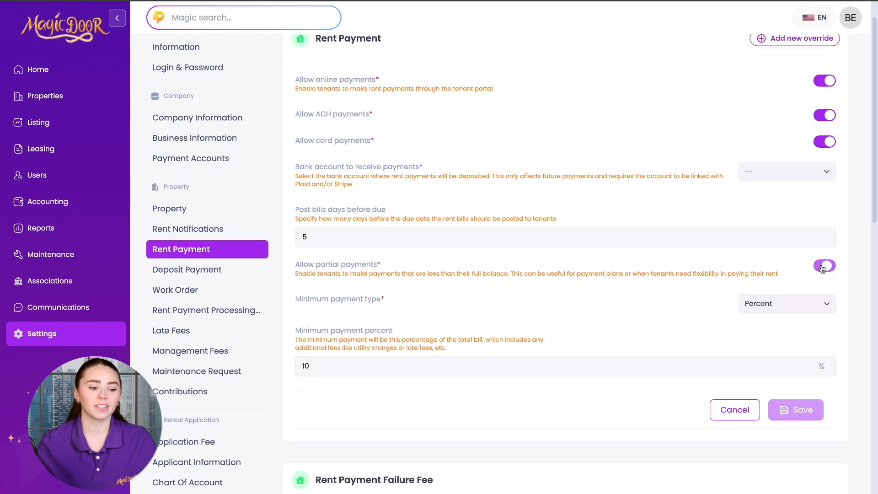
scroll(400, 388, down, 2)
click(825, 193)
scroll(814, 274, up, 3)
click(806, 339)
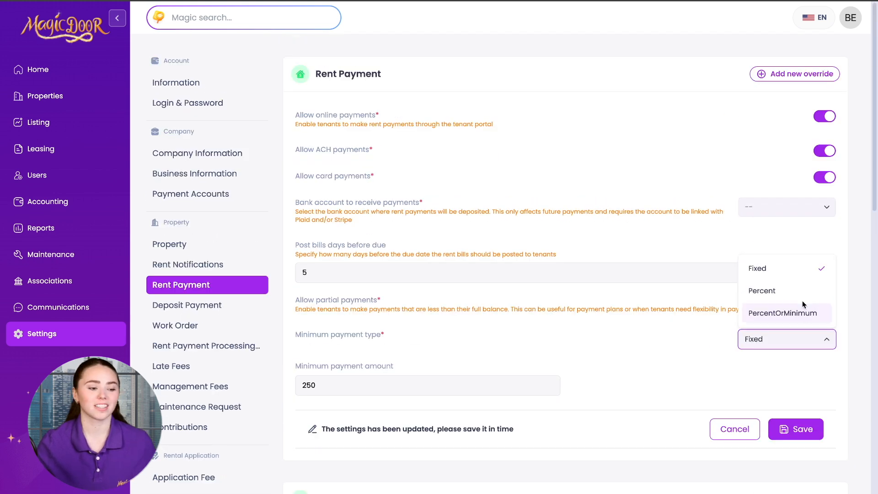
click(802, 297)
click(799, 338)
click(796, 312)
click(795, 336)
click(791, 292)
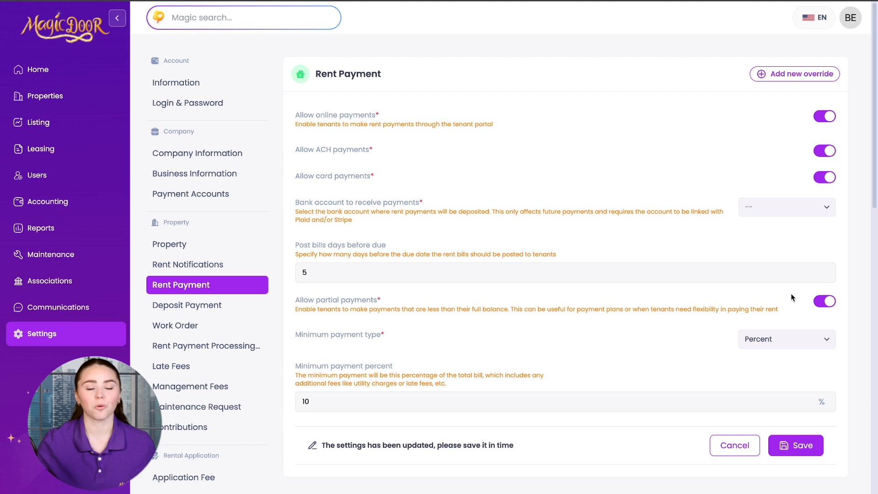
scroll(488, 386, down, 3)
click(328, 296)
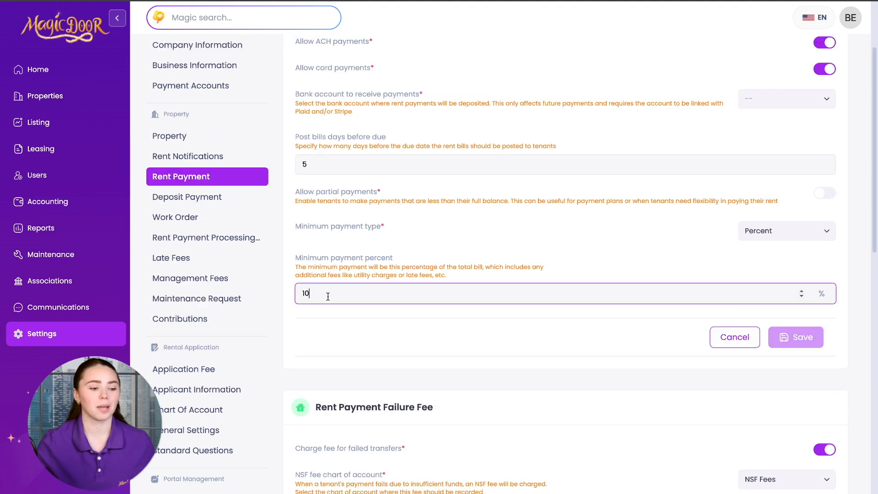
click(801, 292)
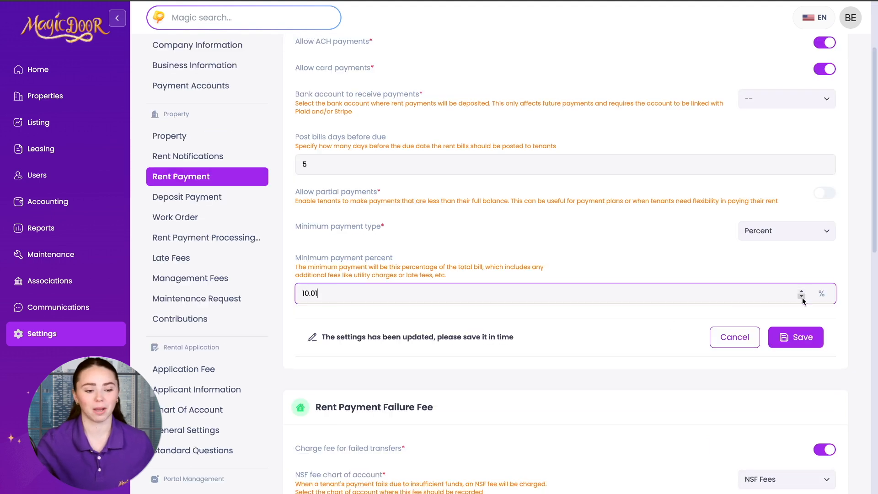
click(803, 296)
click(802, 292)
click(803, 296)
scroll(704, 345, down, 5)
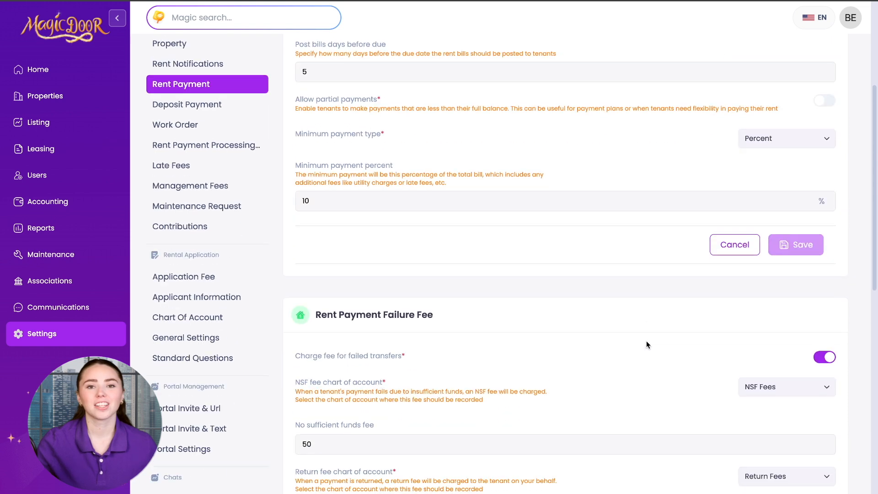
Toggle the failed transfer fee off and on, keeping NSF Fees as the NSF account
scroll(648, 344, down, 1)
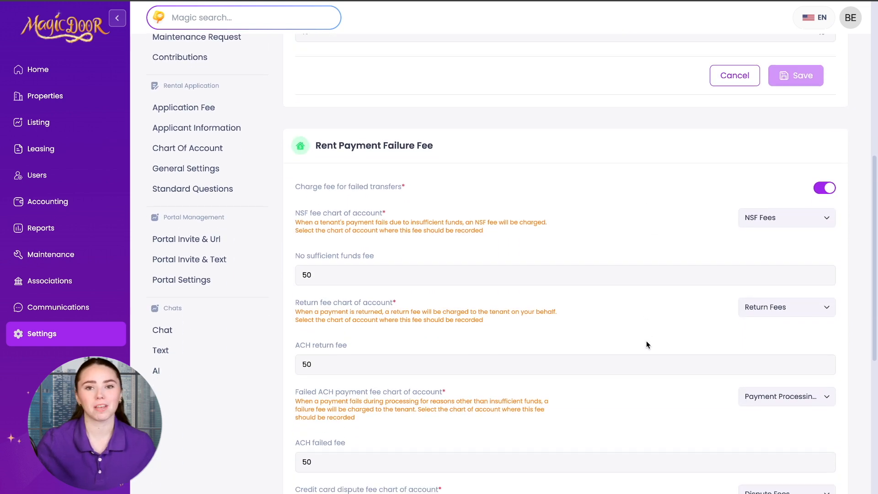
scroll(647, 344, down, 3)
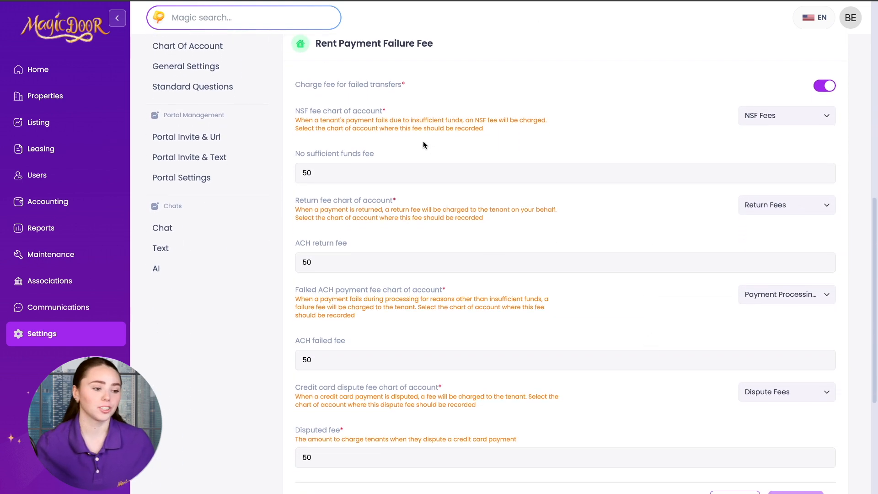
scroll(410, 98, up, 1)
drag(293, 109, 376, 111)
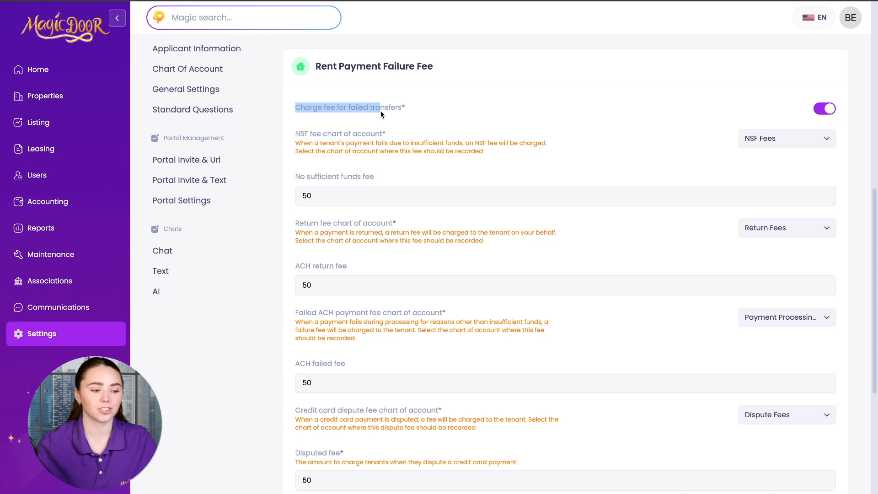
click(468, 112)
click(828, 112)
click(830, 112)
click(796, 137)
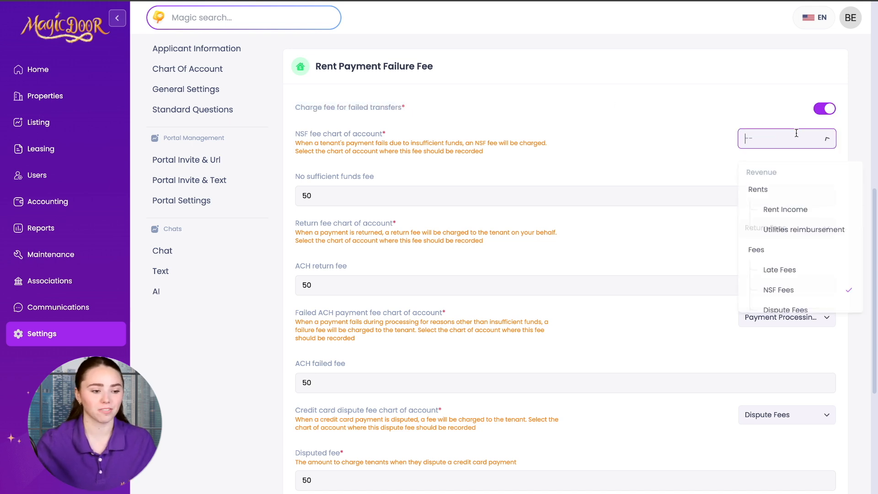
scroll(814, 205, down, 3)
scroll(813, 205, up, 3)
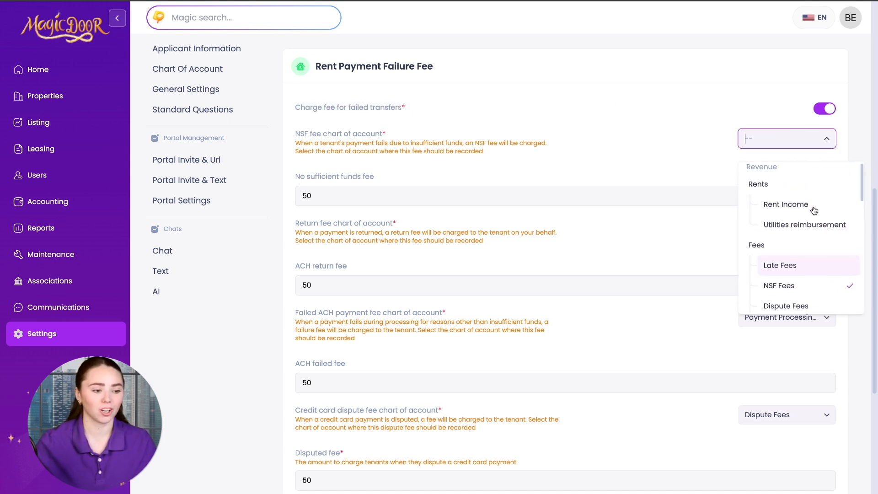
click(616, 168)
Restore the No sufficient funds fee to 50
click(435, 197)
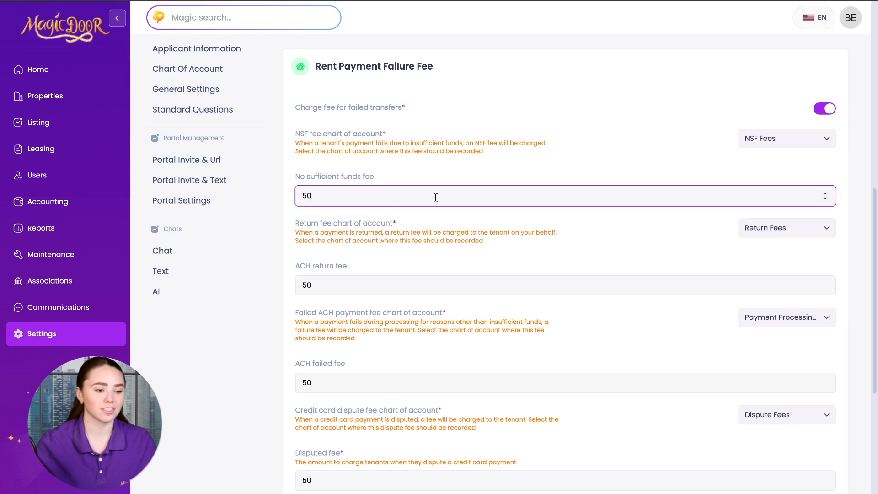
drag(323, 194, 284, 199)
text(25)
text(50)
key(BackSpace)
key(BackSpace)
text(50)
click(625, 238)
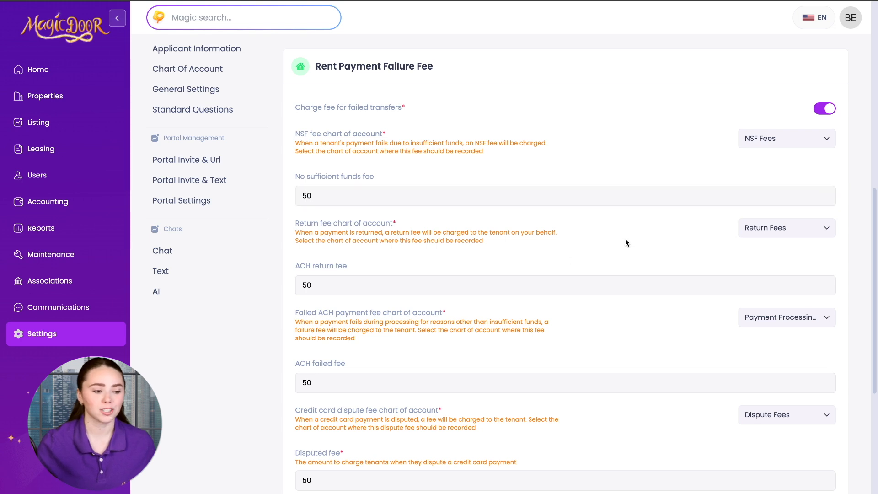
Review the ACH failed fee and Disputed fee settings
scroll(734, 234, down, 1)
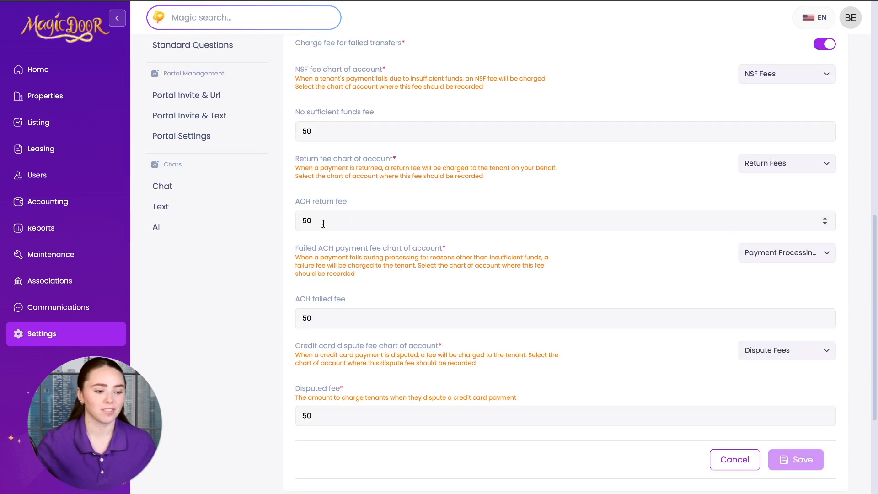
scroll(378, 269, down, 1)
drag(355, 243, 295, 242)
click(295, 281)
scroll(320, 288, down, 1)
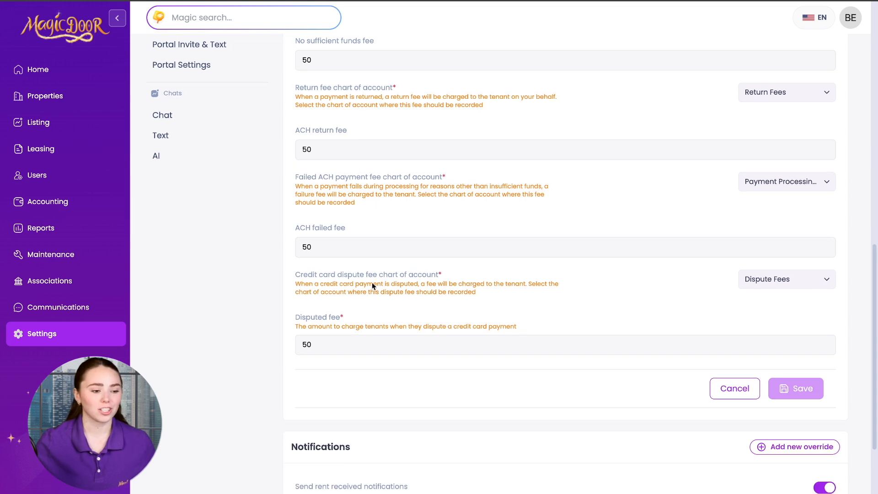
drag(295, 253, 352, 252)
click(410, 248)
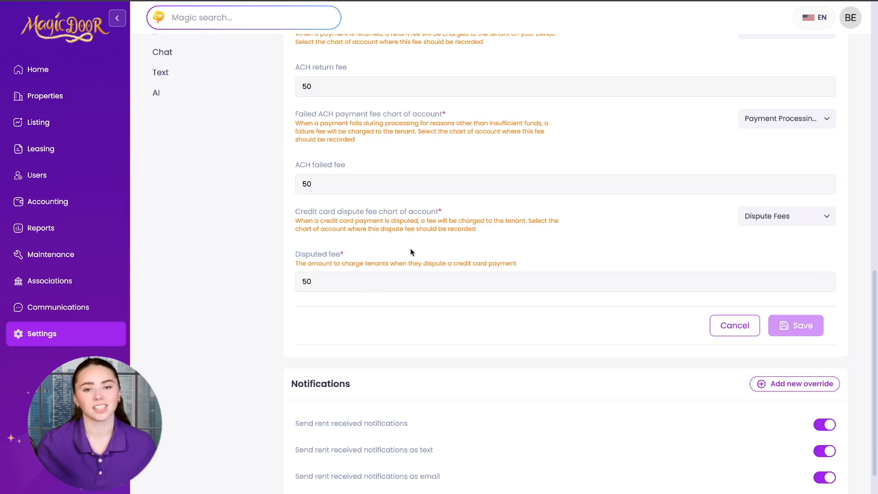
scroll(410, 248, down, 1)
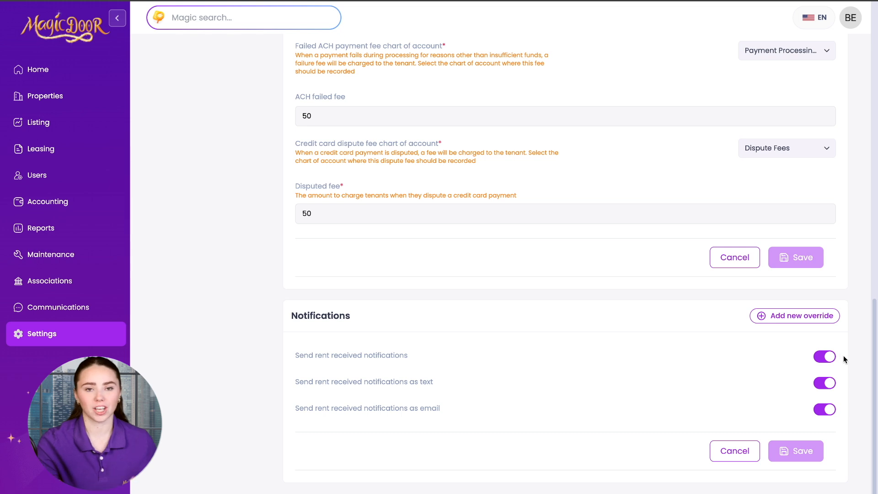
Toggle rent received notifications and their text and email options off and back on
click(825, 356)
click(825, 356)
click(829, 383)
click(830, 383)
click(827, 409)
click(827, 410)
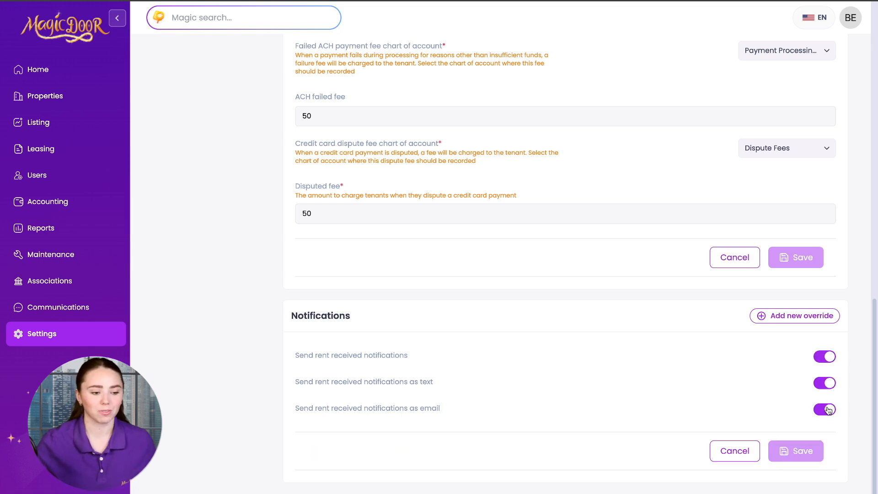
Switch to the Deposit Payment settings
scroll(192, 231, up, 10)
scroll(191, 229, down, 2)
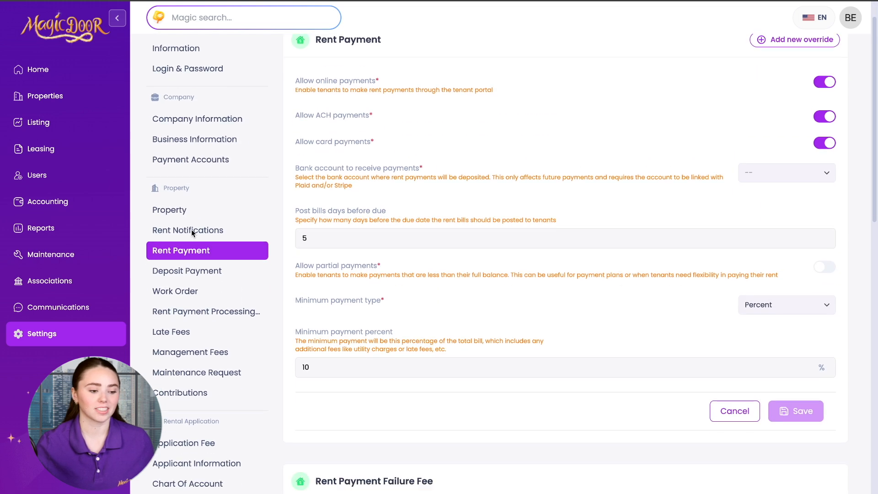
click(204, 252)
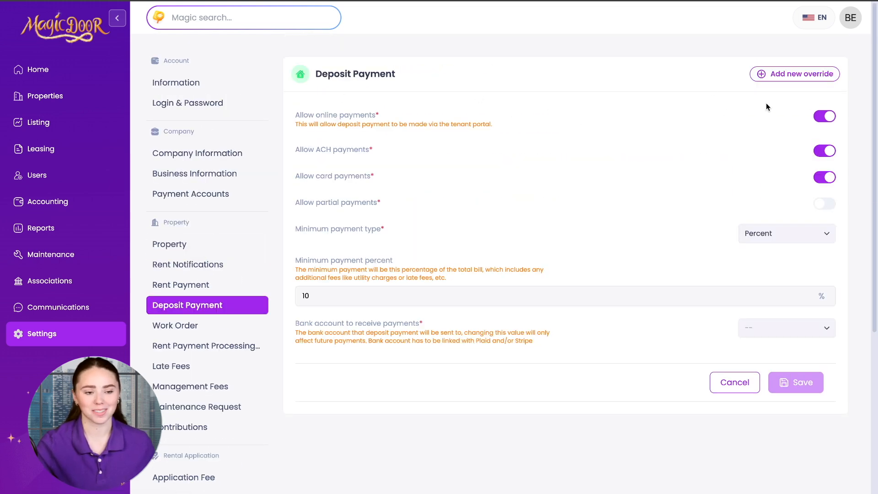
Toggle online, ACH and card deposit payments off and back on, leaving all enabled
click(823, 117)
click(824, 118)
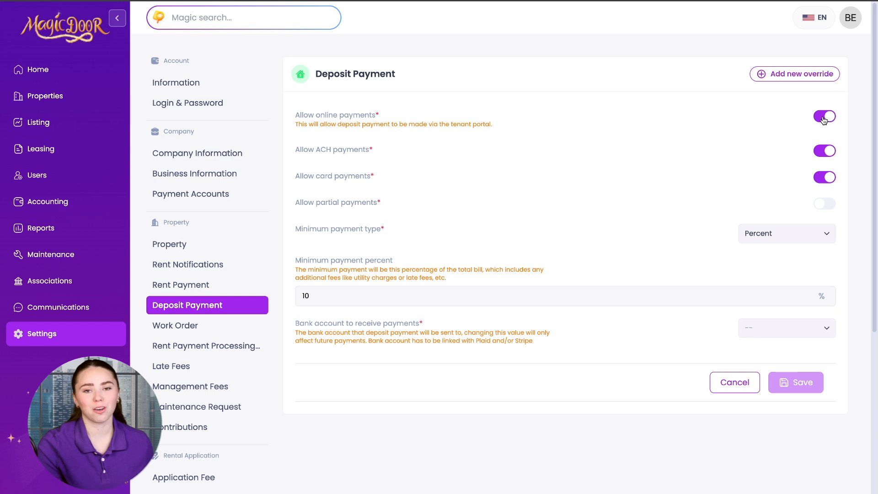
click(829, 154)
click(828, 154)
click(828, 180)
click(828, 180)
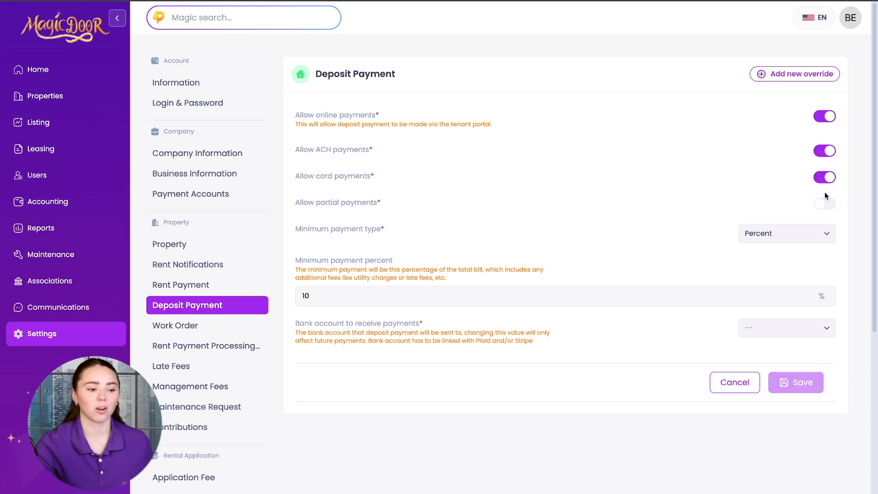
Keep Percent as the deposit minimum payment type and go to Work Order settings
click(811, 237)
click(810, 238)
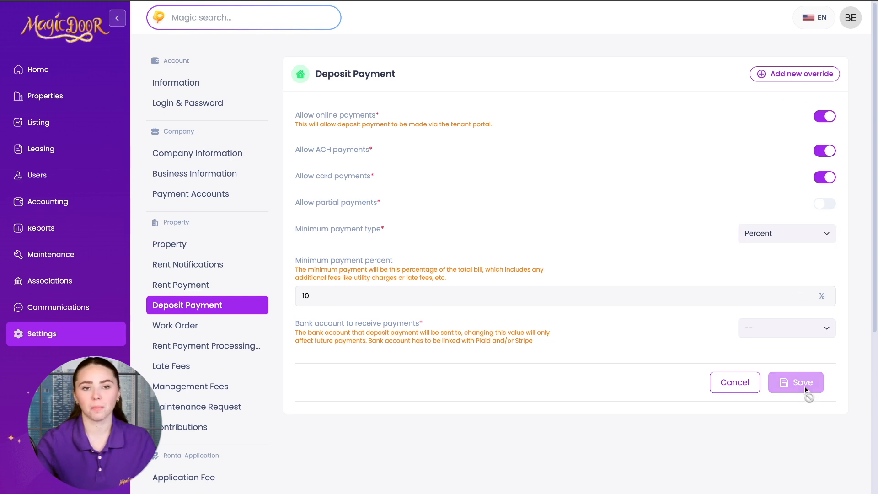
click(214, 328)
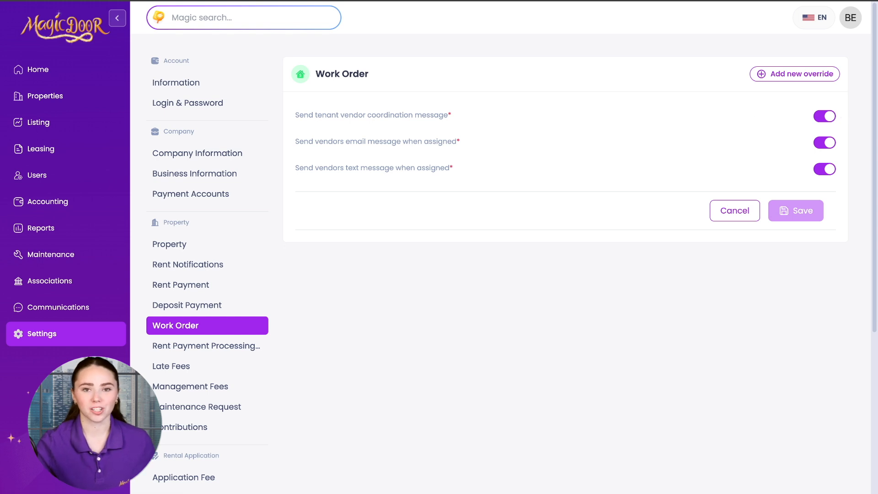
Toggle the vendor coordination message and vendor assignment texts off and on, then go to Rent Payment Processing Fees
click(833, 118)
click(833, 118)
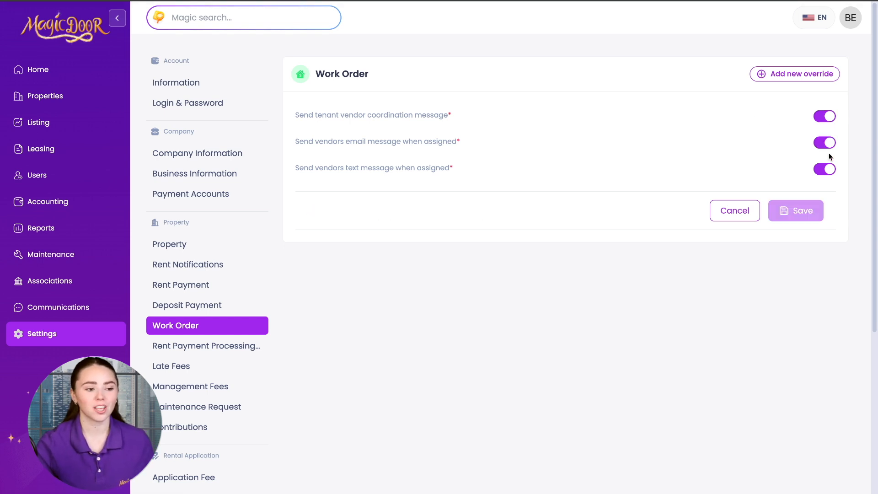
click(830, 169)
click(830, 169)
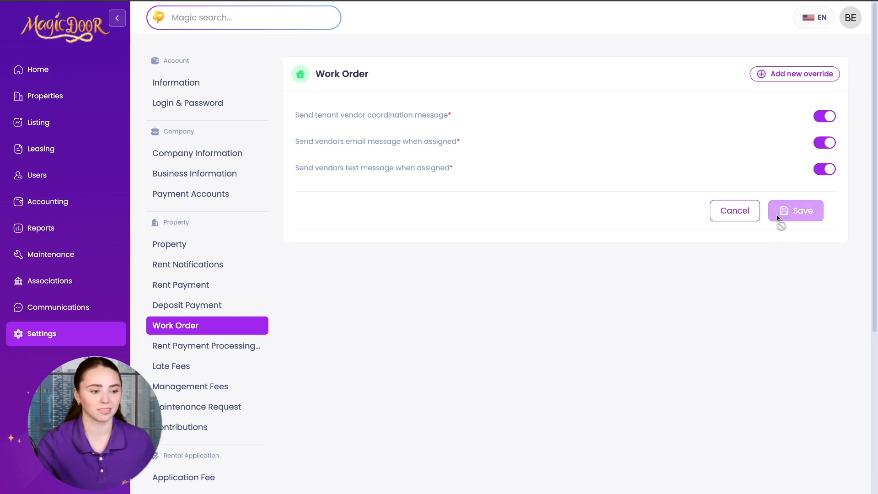
scroll(213, 328, down, 1)
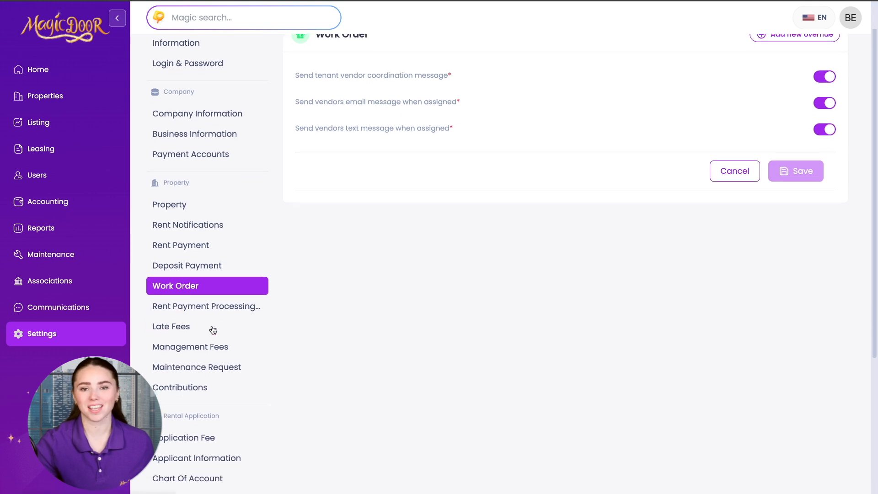
click(203, 305)
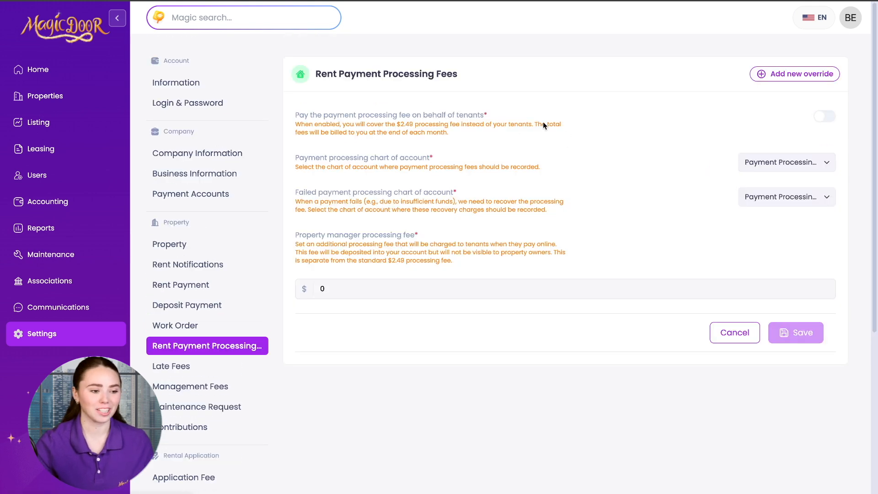
Try the pay-processing-fees-on-behalf-of-tenants toggle and read its description, leaving it off
click(826, 117)
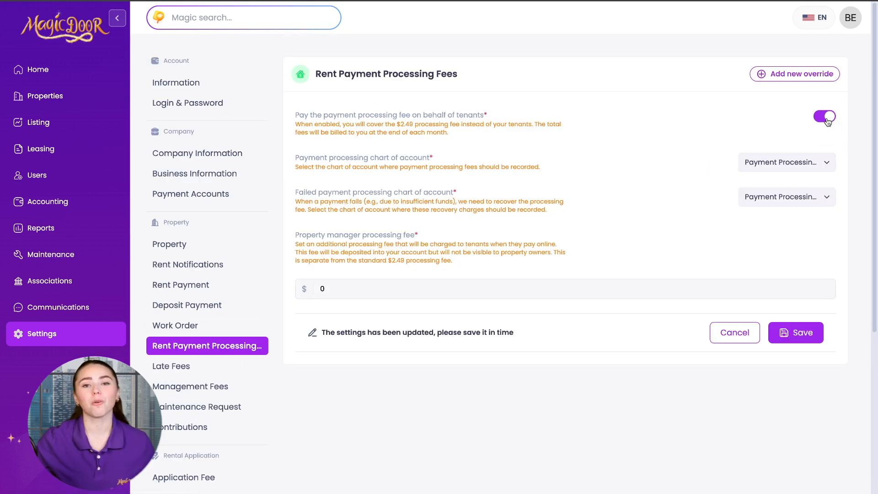
click(826, 117)
drag(296, 115, 496, 123)
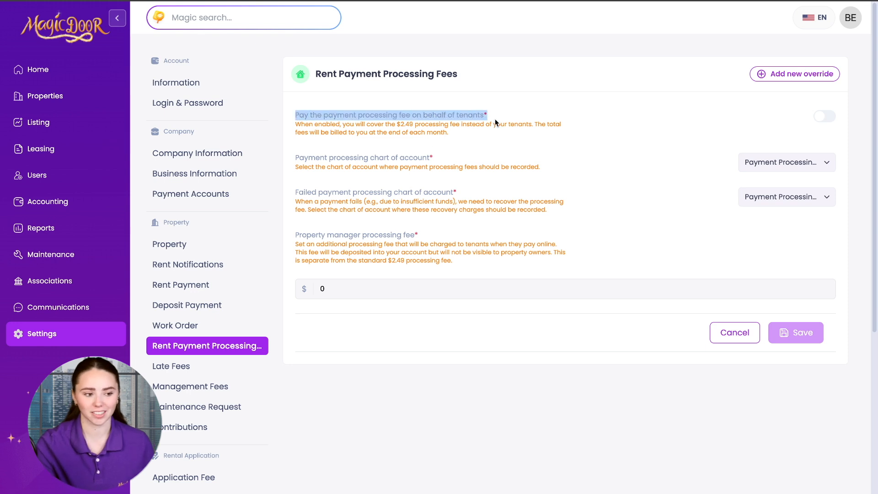
click(463, 134)
drag(295, 125, 333, 124)
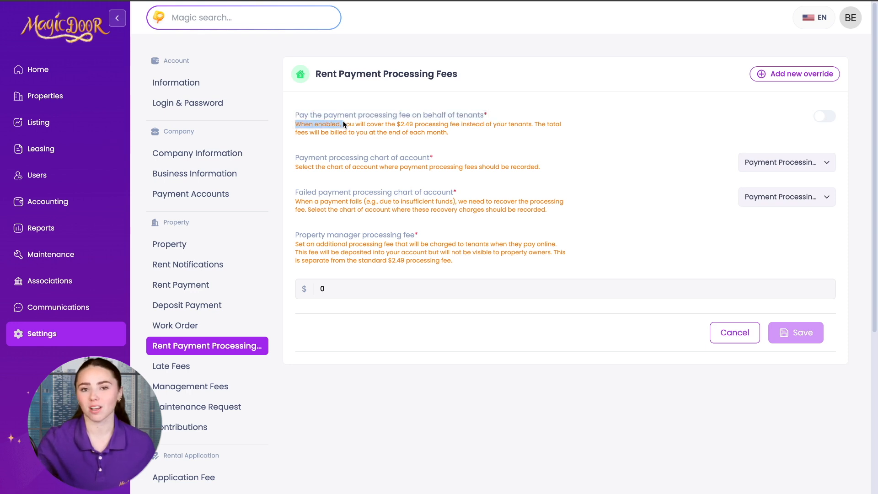
drag(388, 122, 506, 133)
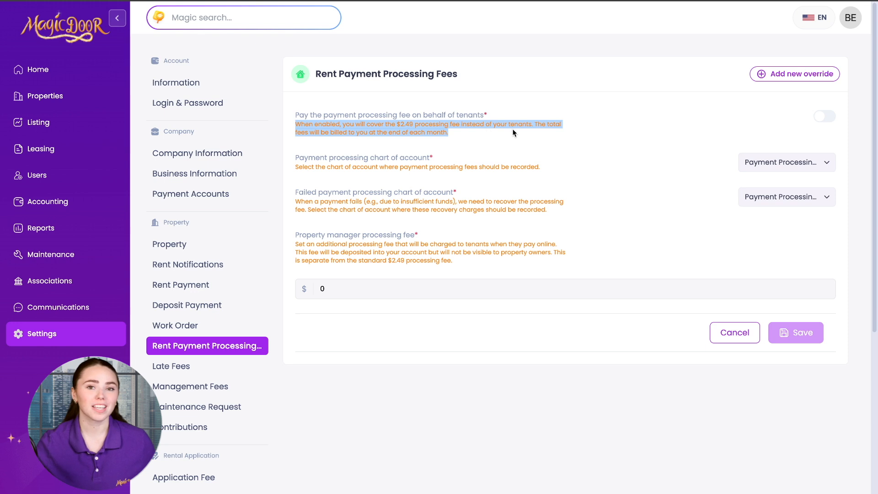
click(473, 131)
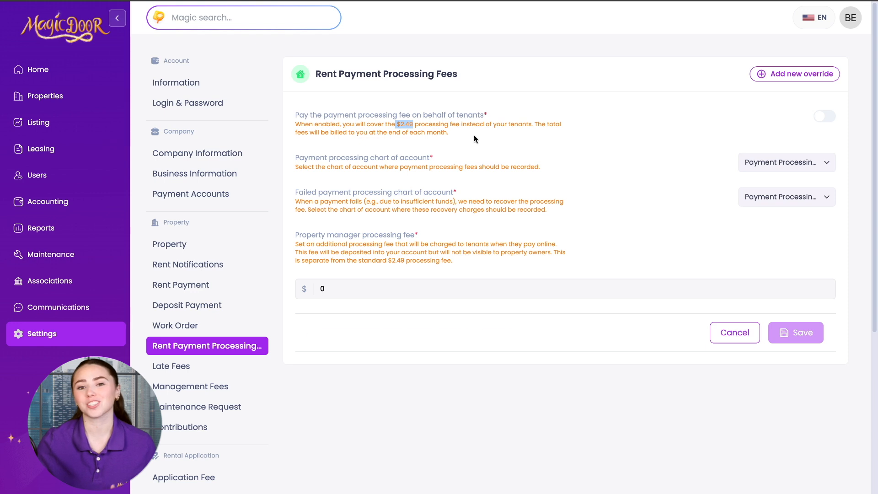
click(822, 118)
click(822, 118)
Check the payment processing and failed payment account dropdowns without changing them
click(787, 151)
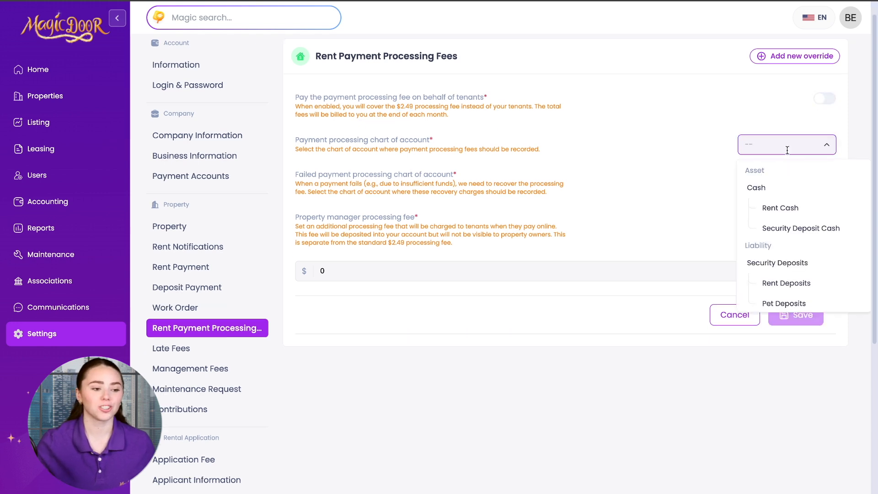
click(707, 148)
click(779, 186)
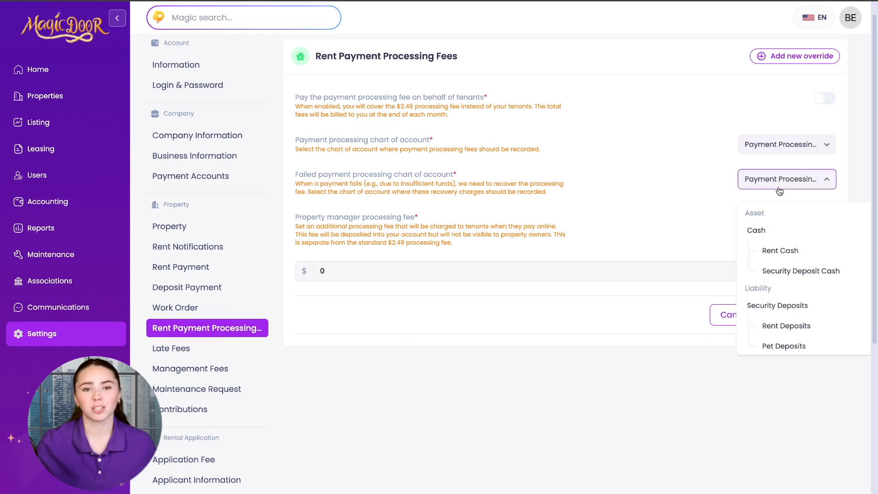
click(780, 191)
drag(295, 225, 554, 243)
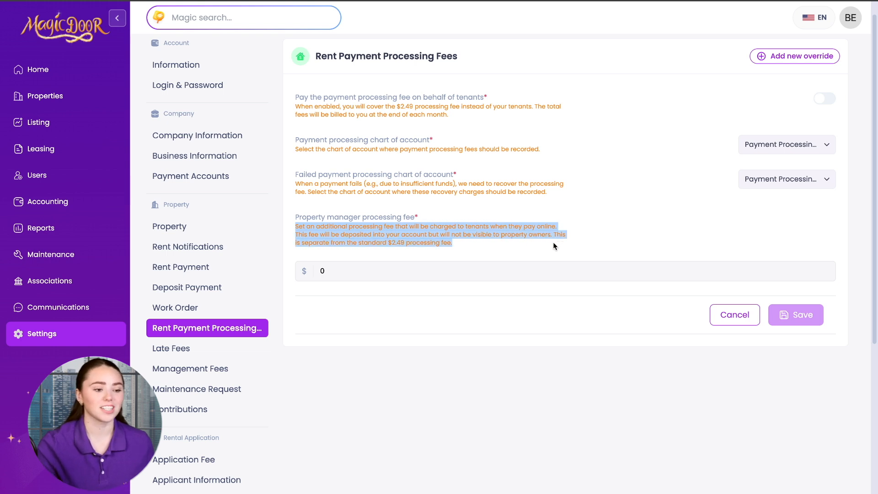
click(554, 244)
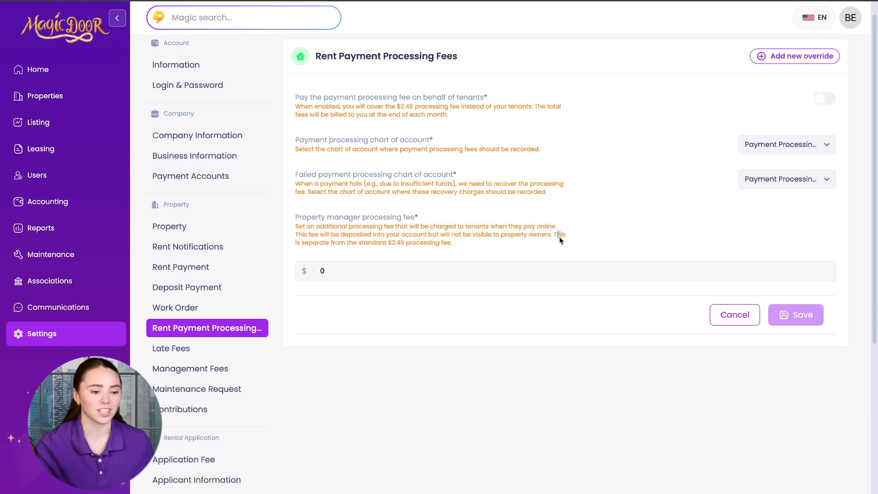
drag(556, 235, 564, 247)
click(565, 247)
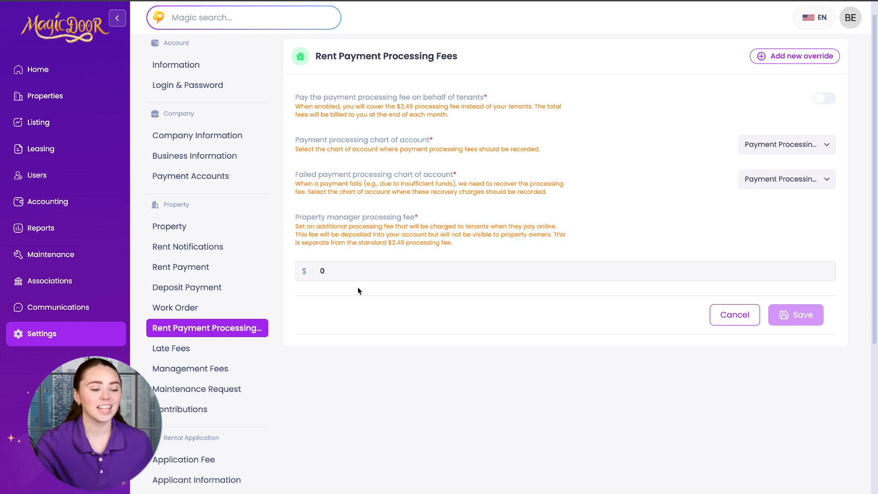
Try 2.00 and 0.50 as the manager fee, revert it to $0, and go to Late Fees
drag(335, 269, 319, 269)
text(2)
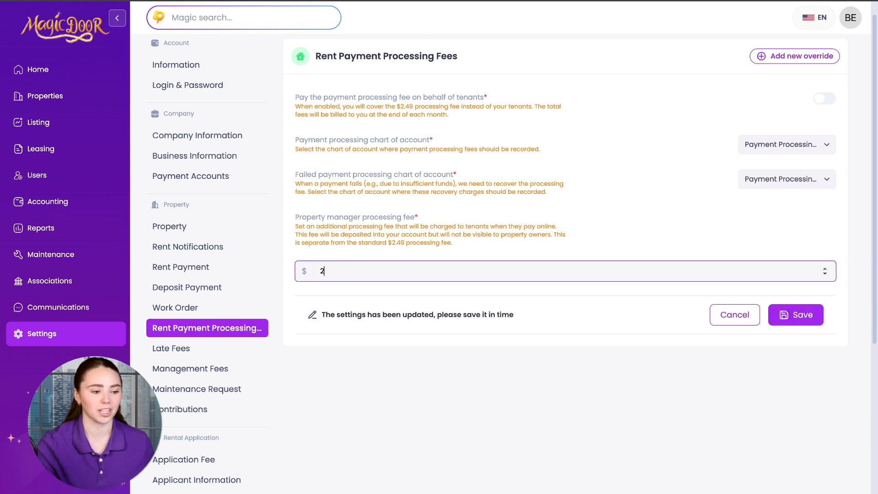
text(.00)
key(BackSpace)
key(BackSpace)
key(BackSpace)
text(0.50)
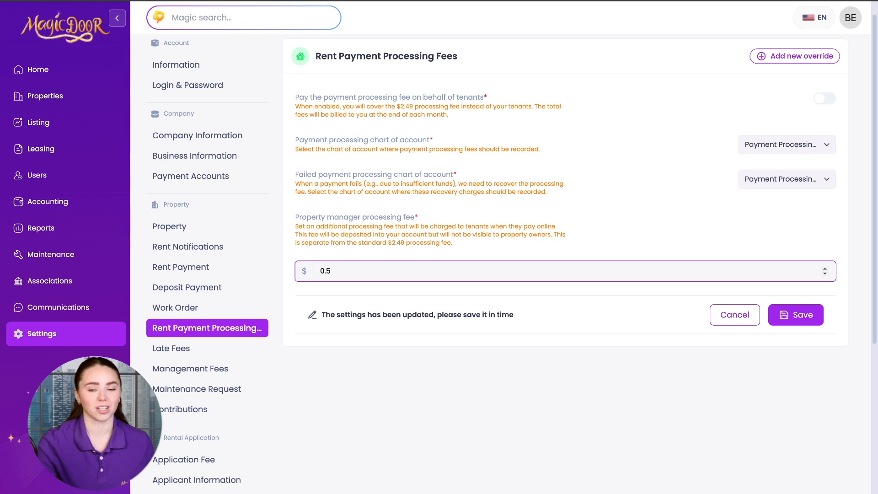
key(BackSpace)
key(BackSpace)
key(BackSpace)
click(468, 348)
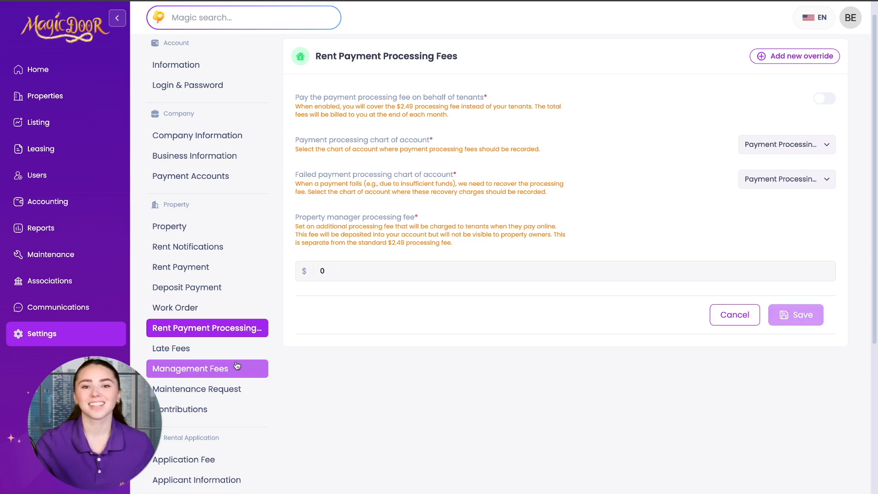
click(215, 348)
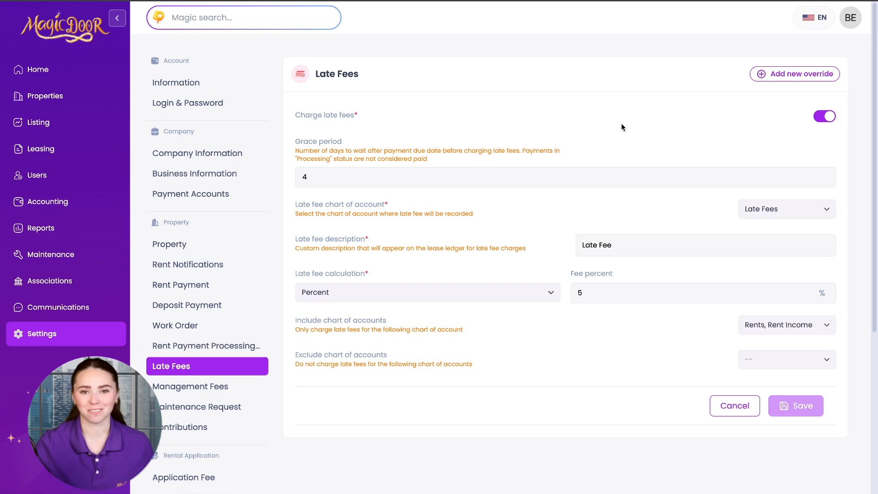
Toggle late fee charging off and on and re-enter a 4-day grace period
click(825, 118)
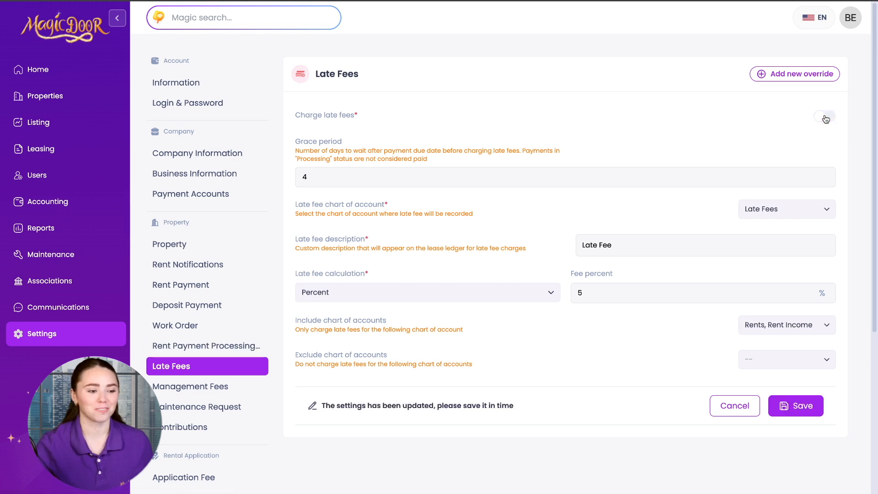
click(825, 118)
click(312, 177)
key(BackSpace)
text(5)
key(BackSpace)
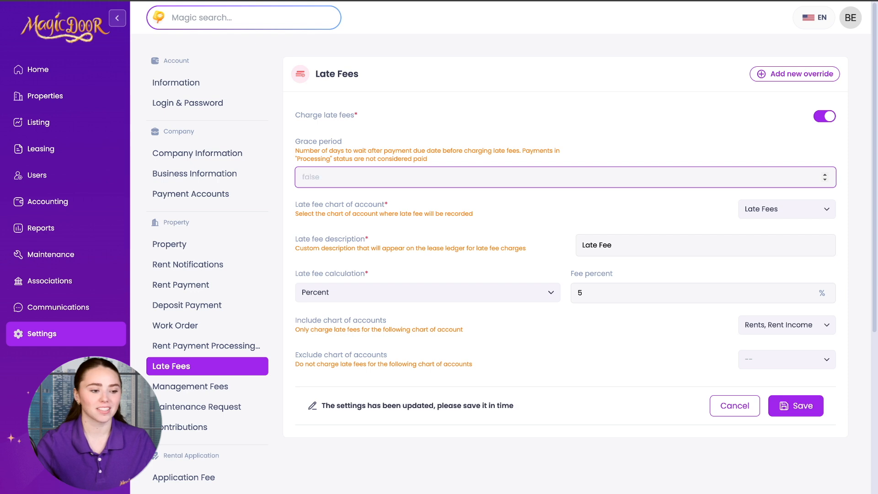
text(4)
click(451, 205)
Switch the late fee calculation to Fixed and back to Percent, then go to Management Fees
click(634, 251)
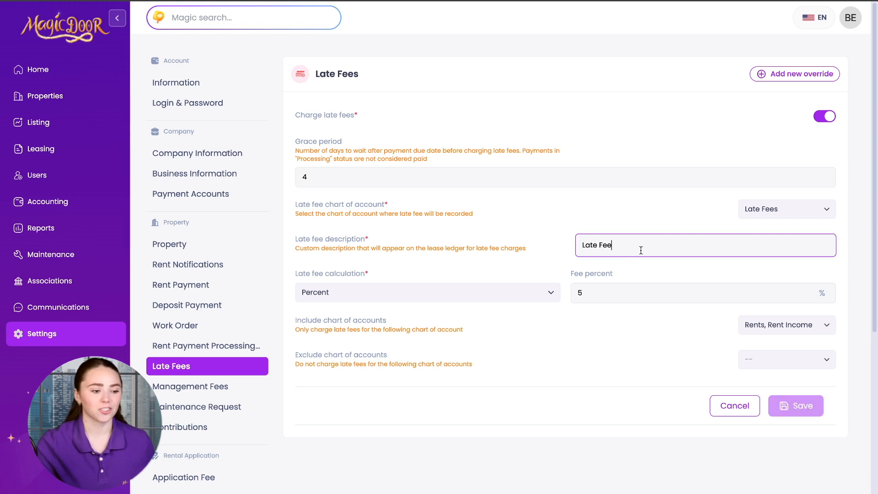
click(498, 294)
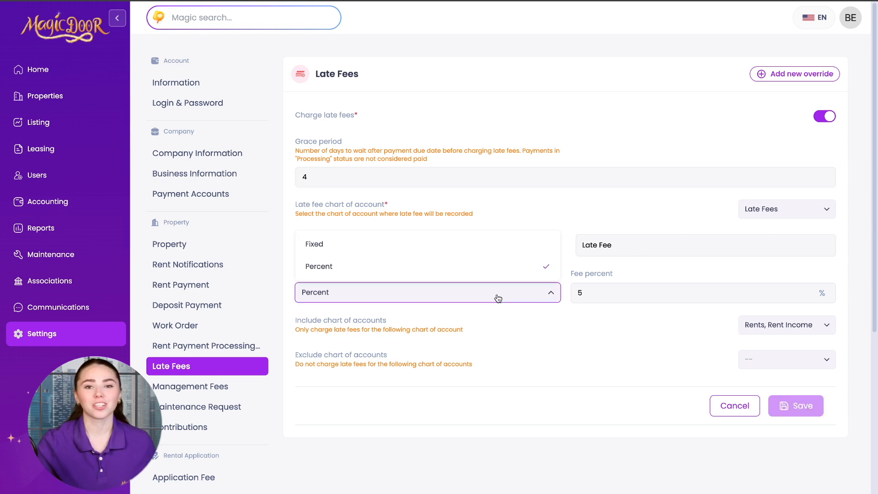
click(491, 244)
click(470, 291)
click(465, 266)
click(617, 292)
click(666, 327)
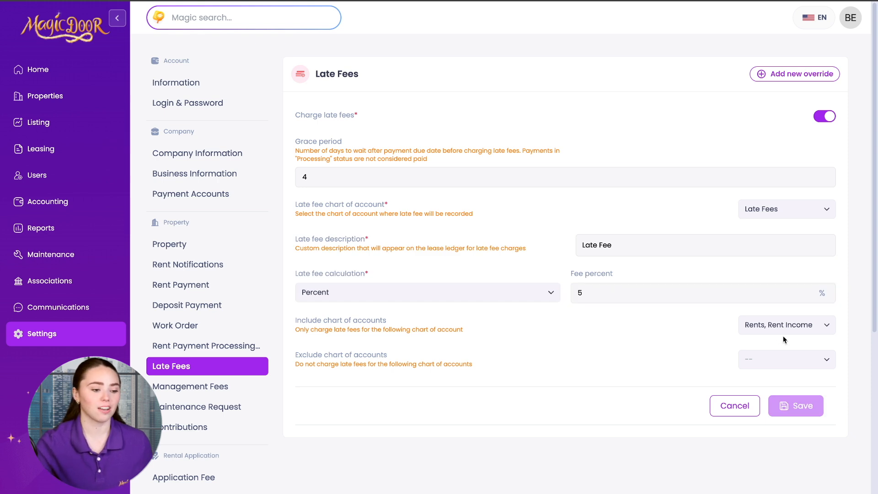
click(190, 386)
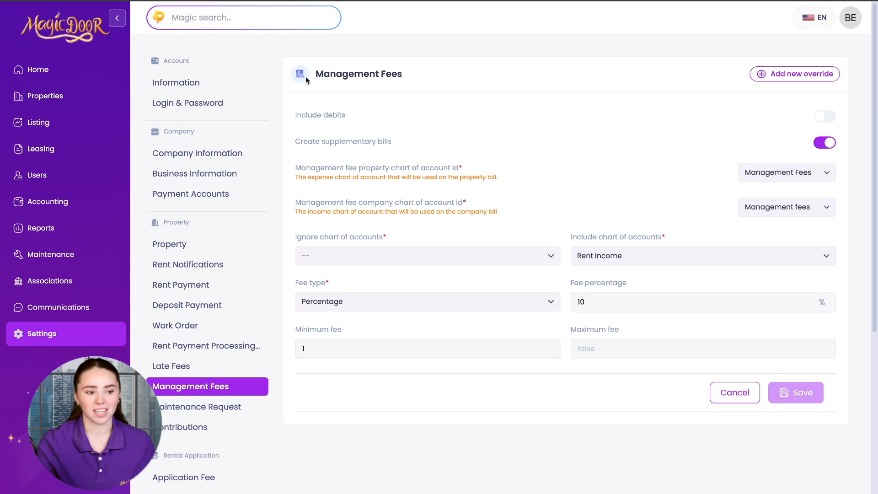
drag(304, 77, 415, 74)
click(475, 102)
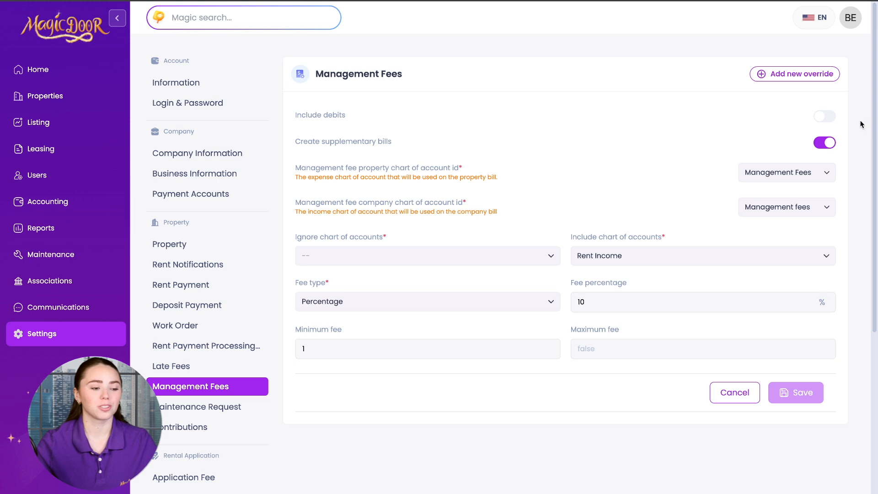
click(823, 117)
click(823, 117)
click(828, 143)
click(828, 143)
scroll(631, 169, down, 1)
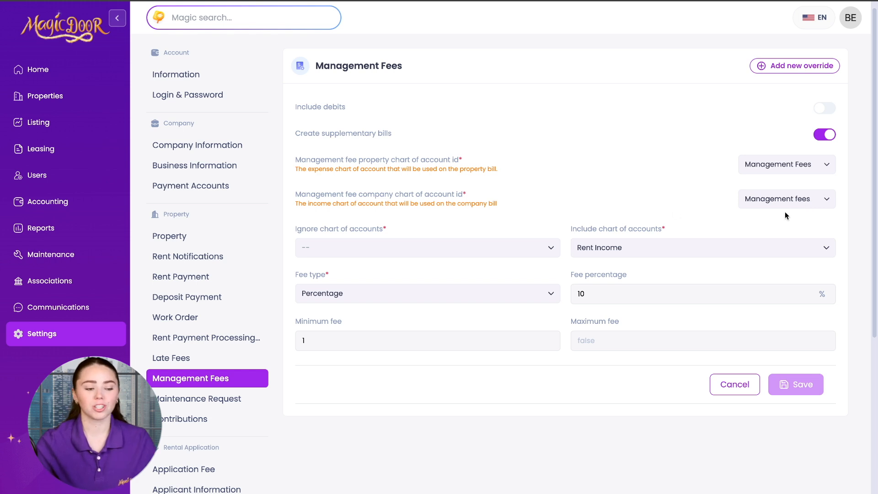
click(480, 245)
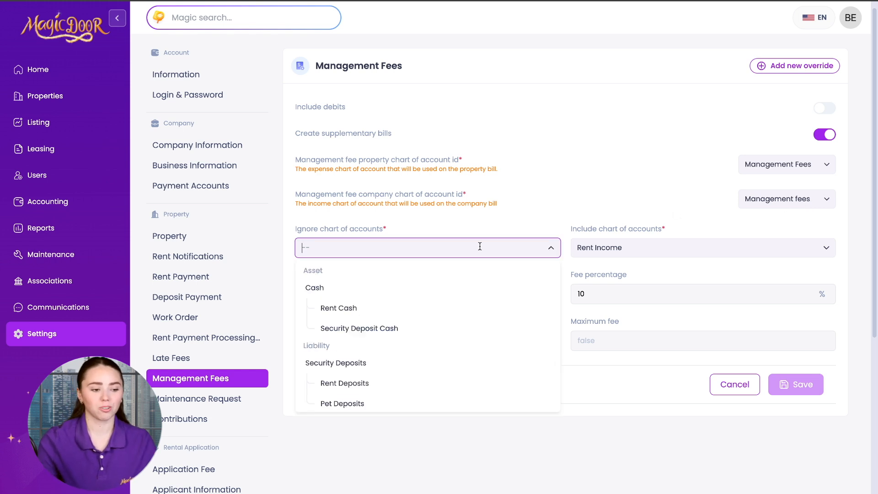
click(582, 213)
click(428, 295)
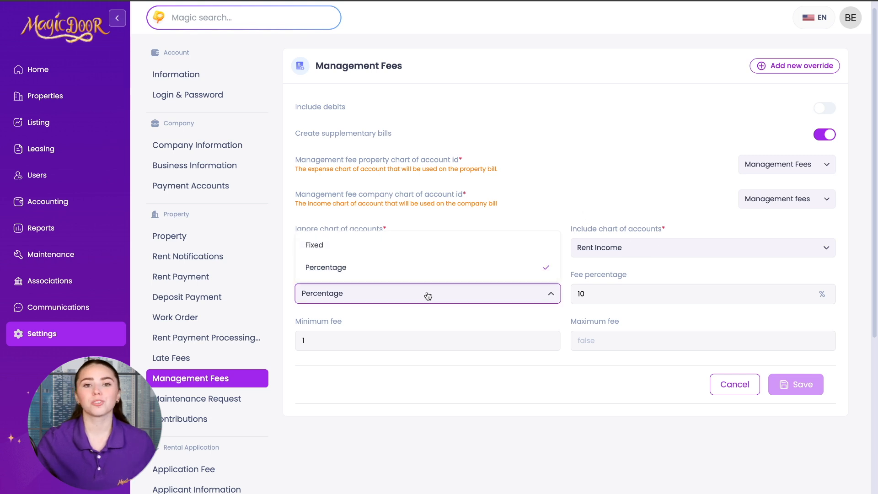
click(427, 252)
click(412, 302)
click(410, 270)
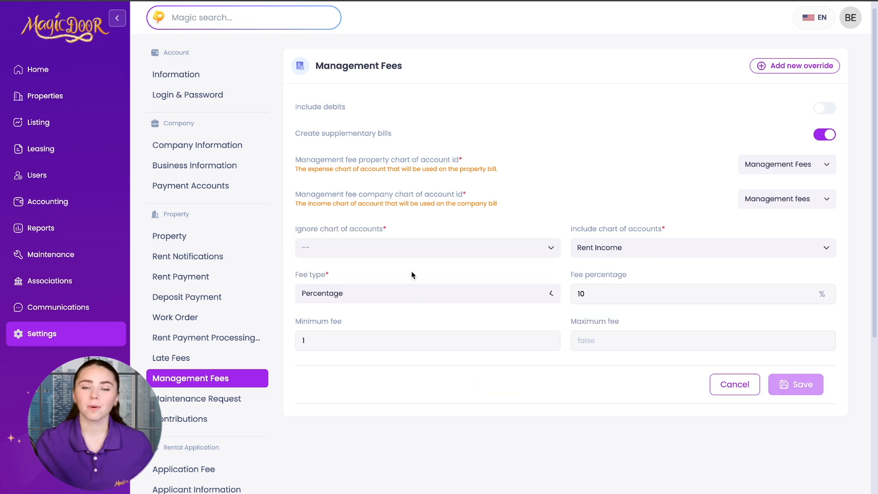
click(595, 292)
click(570, 317)
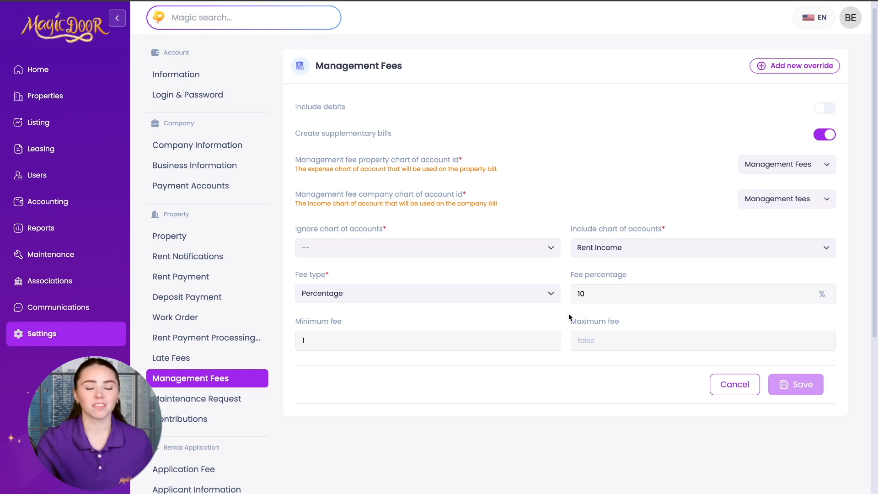
scroll(569, 315, down, 2)
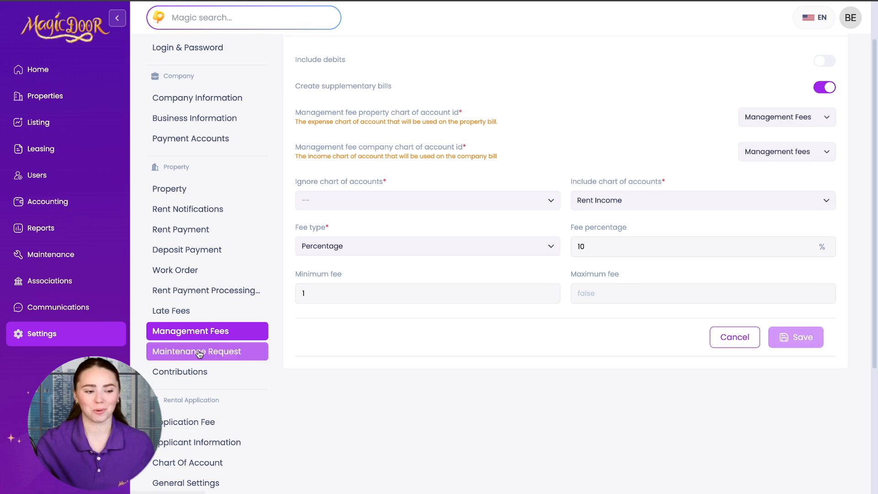
In Maintenance Request, toggle tenant close, tenant update and submitter-only options off and back
click(197, 351)
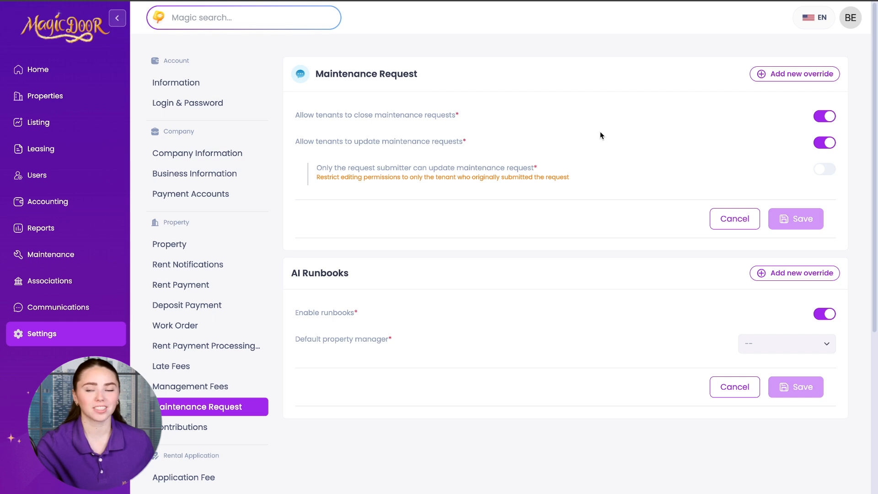
click(833, 116)
click(832, 116)
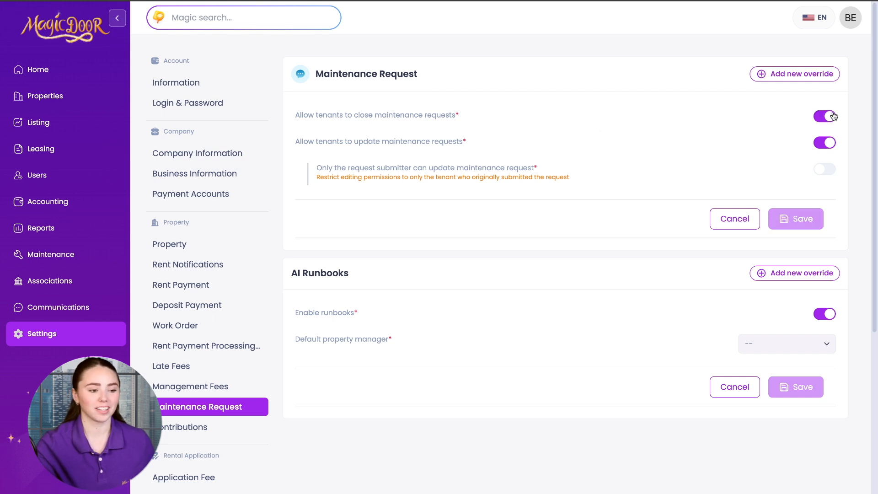
click(826, 149)
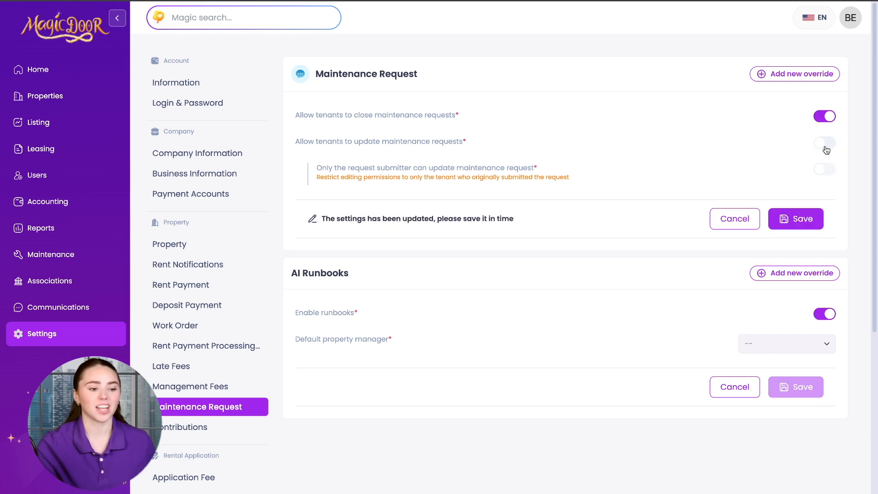
click(827, 149)
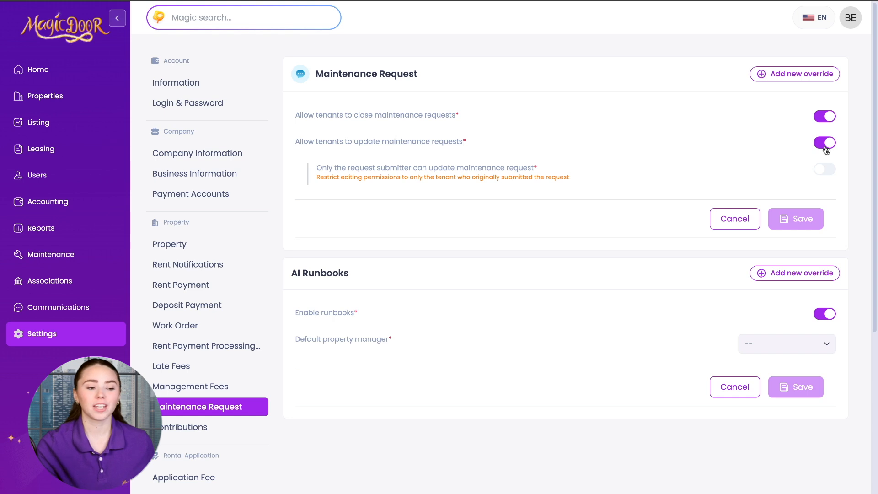
click(827, 174)
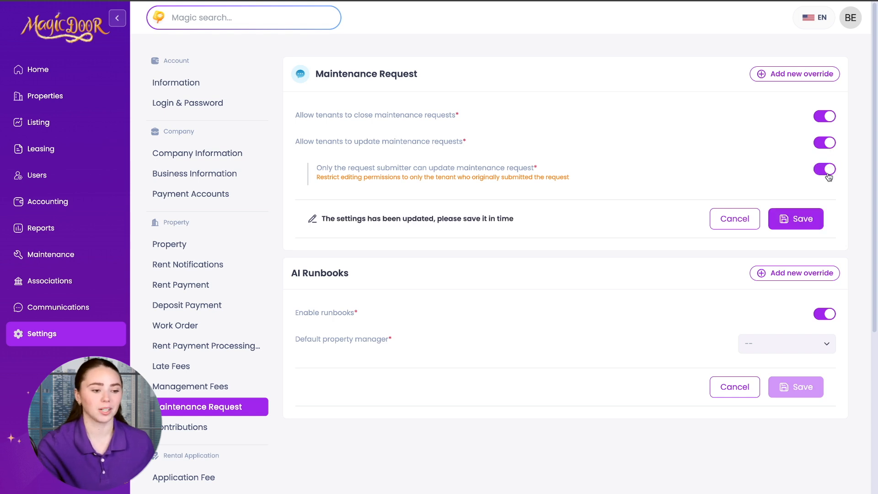
click(829, 176)
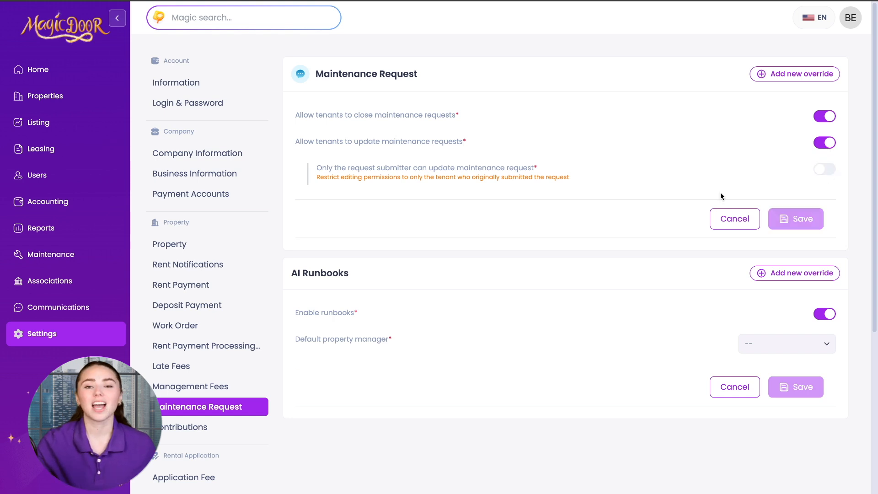
Check the AI Runbooks default property manager list without choosing anyone, then go to Contributions
scroll(719, 308, down, 1)
drag(291, 211, 361, 210)
click(718, 260)
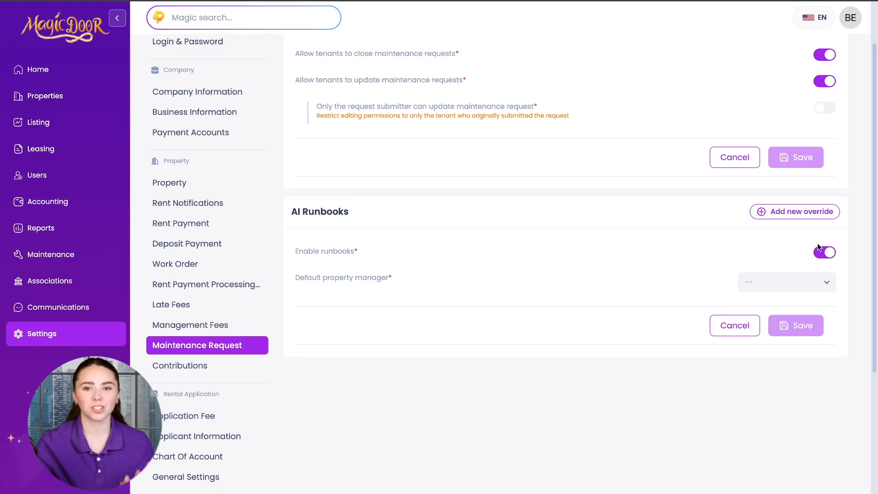
click(792, 288)
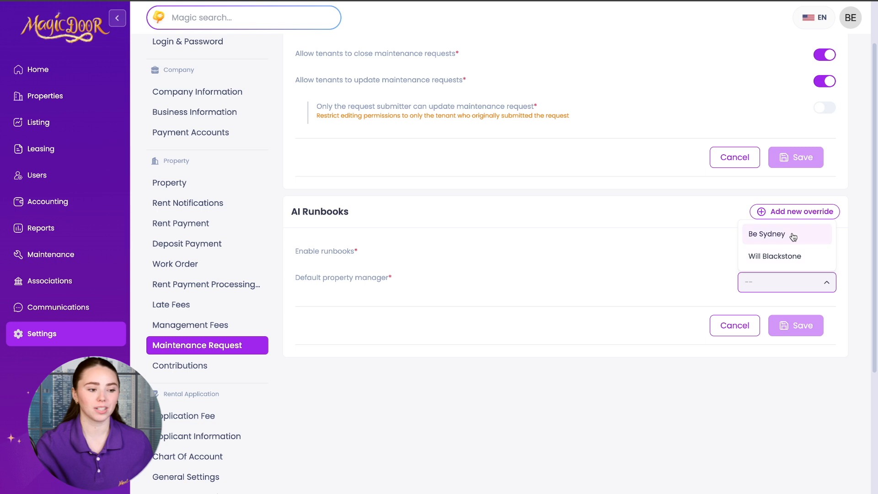
click(702, 271)
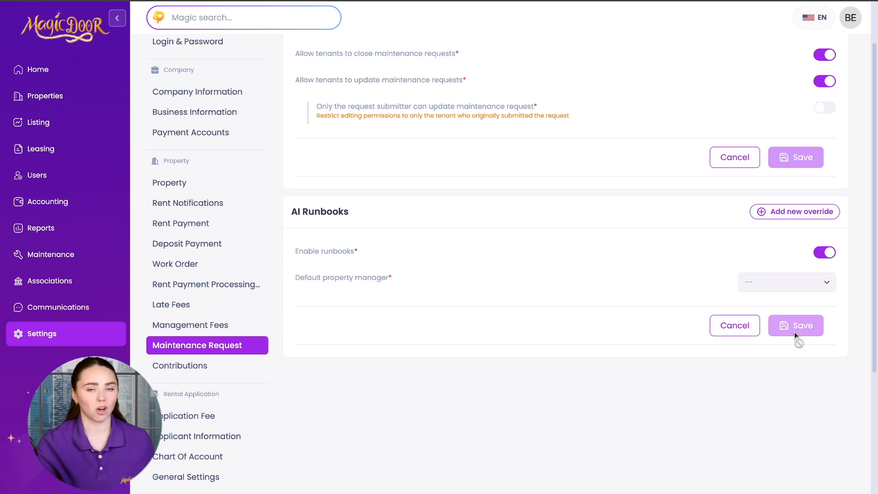
click(208, 377)
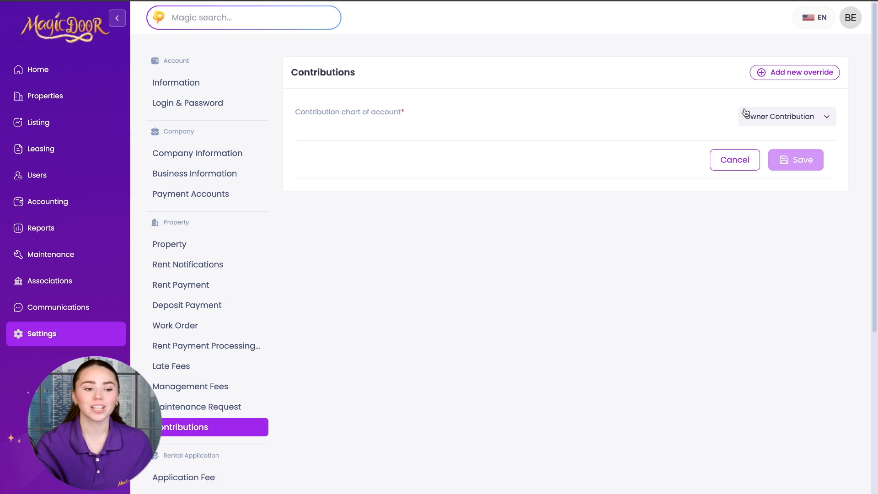
Keep Owner Contribution as the contribution account and go to Rental Application's Application Fee
click(750, 115)
click(716, 119)
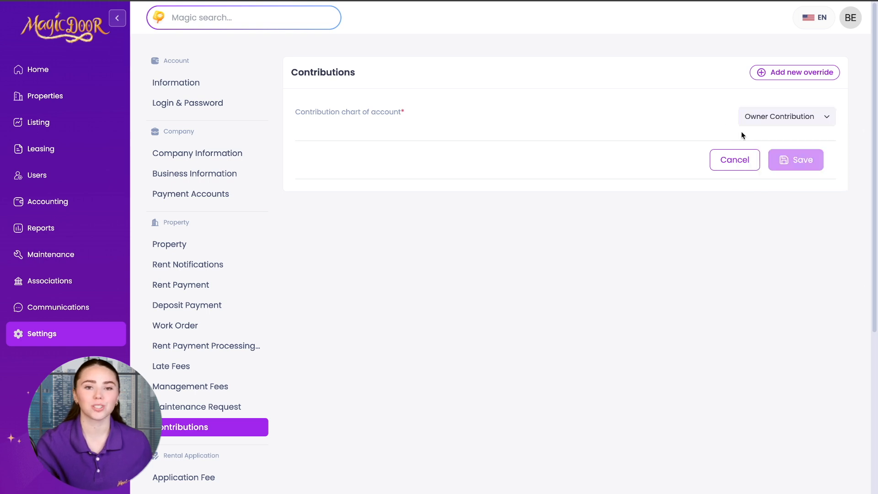
scroll(166, 408, down, 2)
click(167, 386)
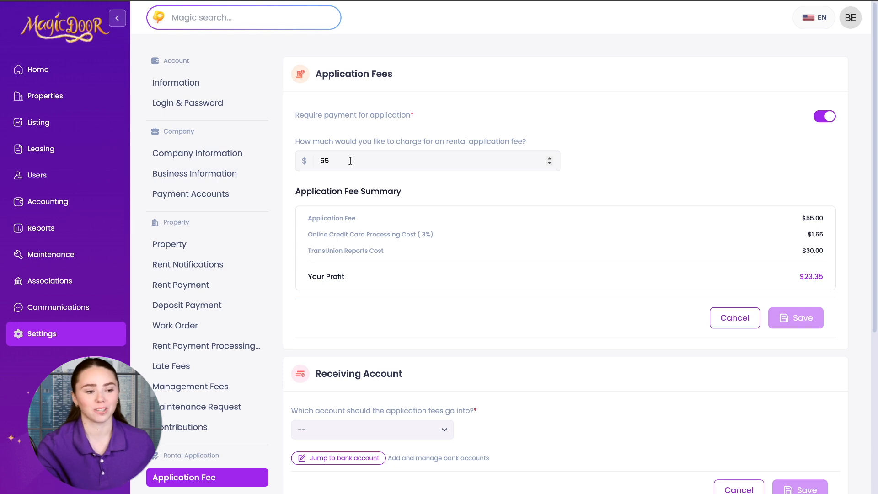
Review the application fee question, $30.00 TransUnion report cost and $1.65 card processing cost
drag(296, 141, 528, 150)
click(596, 157)
drag(311, 254, 426, 248)
click(835, 256)
drag(829, 255, 781, 250)
click(733, 173)
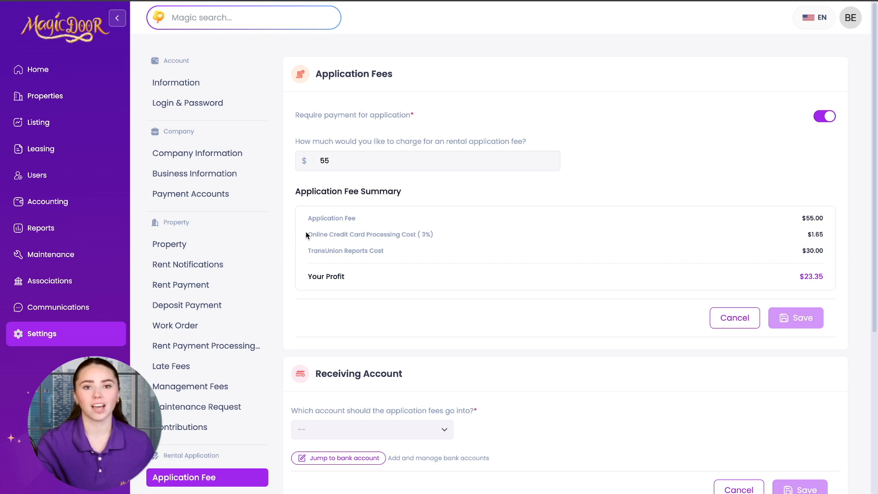
drag(303, 235, 443, 238)
drag(801, 235, 830, 238)
click(664, 158)
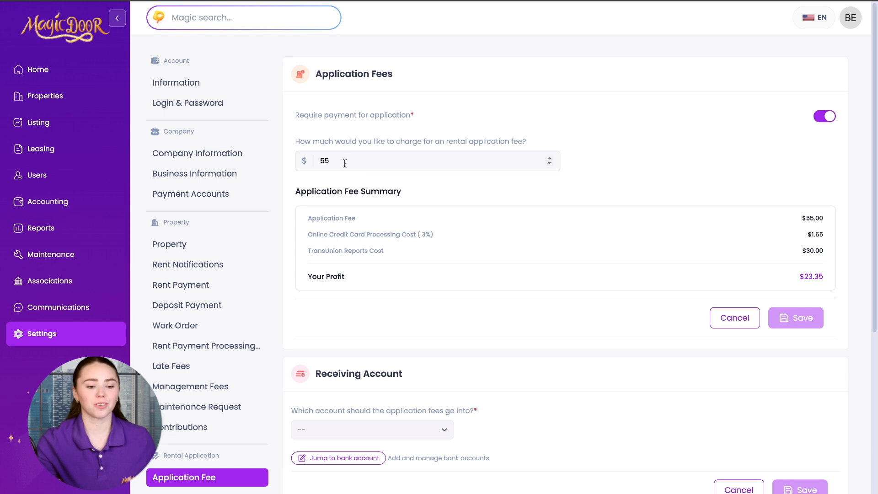
Change the application fee from 55 to 35 for a $3.95 profit, save it, and go to Applicant Information
drag(345, 163, 317, 163)
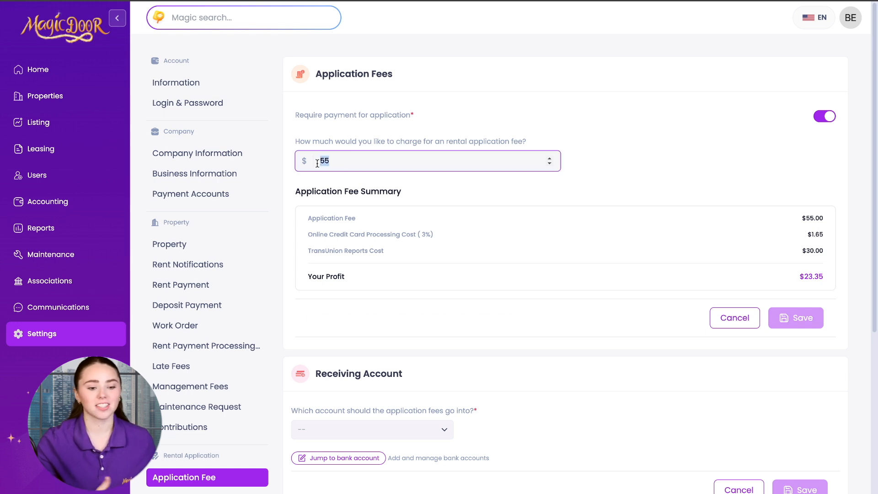
text(10)
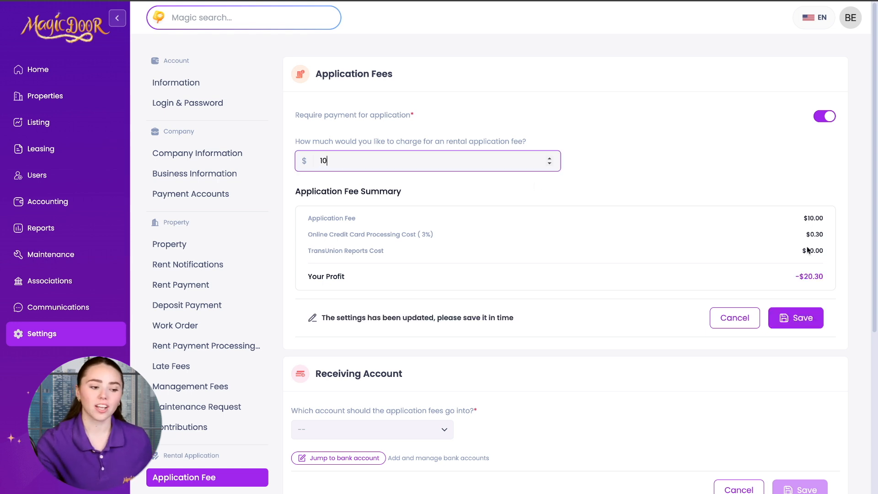
drag(796, 278, 836, 277)
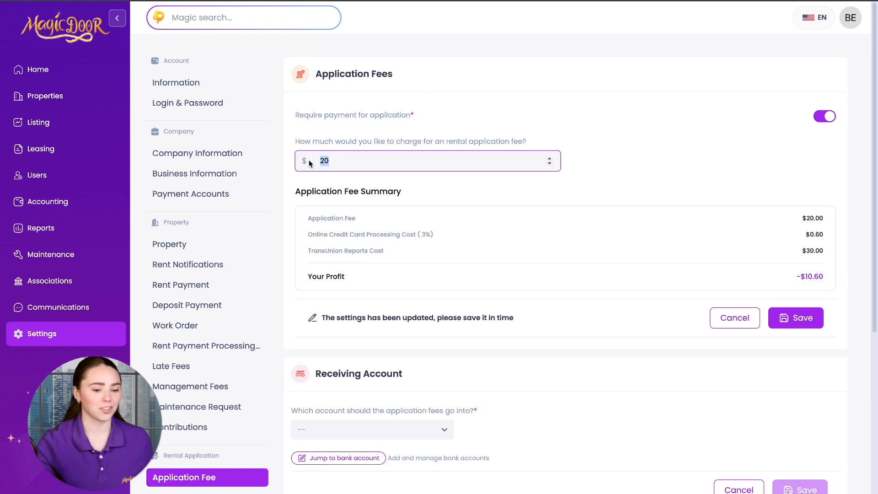
text(35)
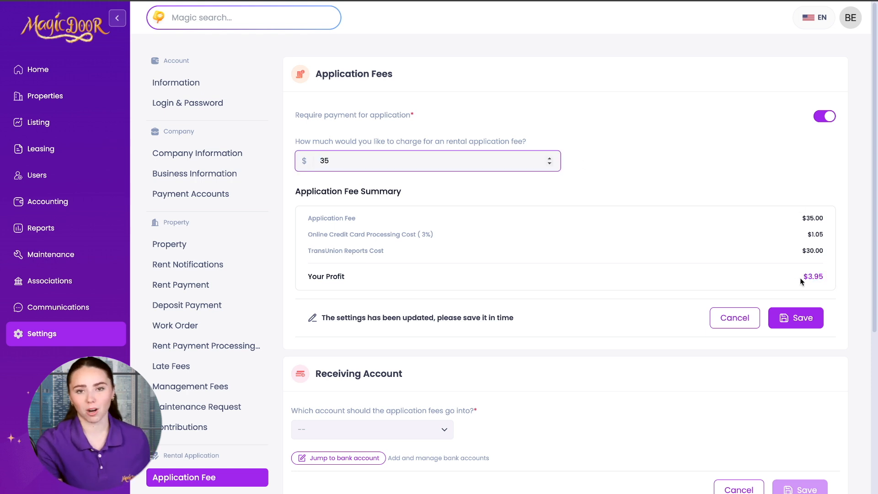
drag(802, 278, 827, 278)
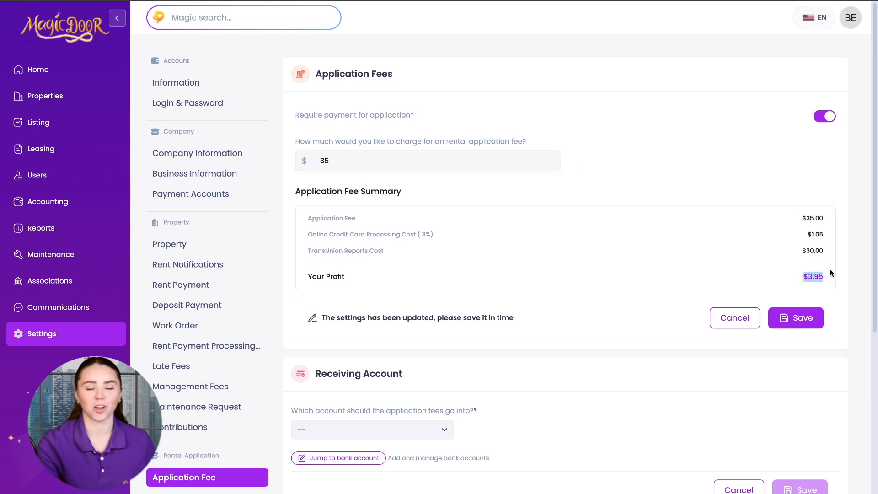
click(795, 317)
click(515, 285)
scroll(600, 304, down, 4)
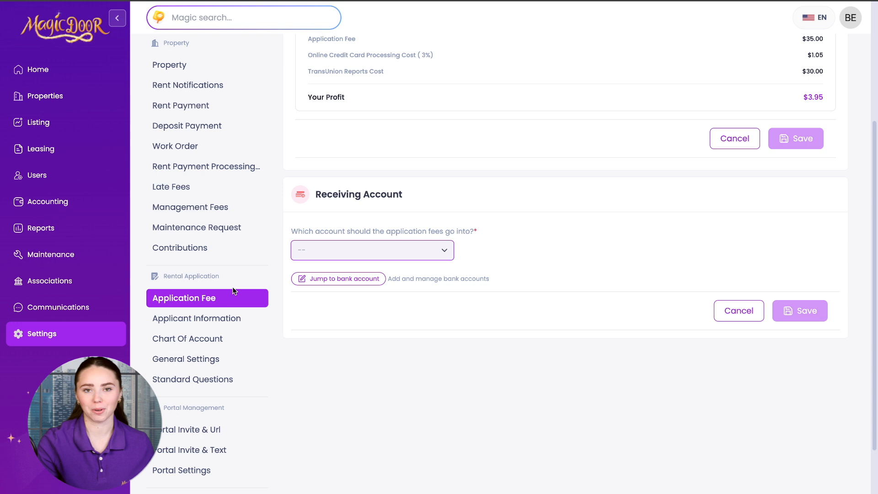
click(223, 318)
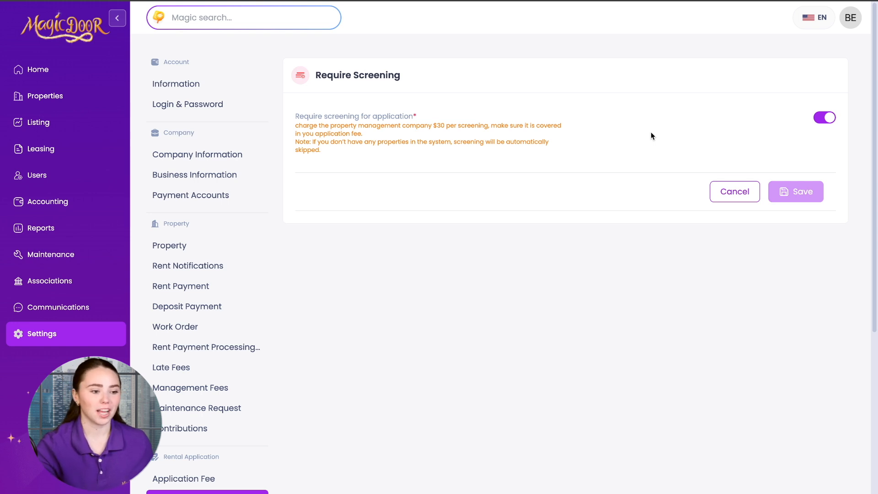
Read the $30 screening charge note, then go to Chart Of Account under Rental Application
scroll(326, 140, down, 1)
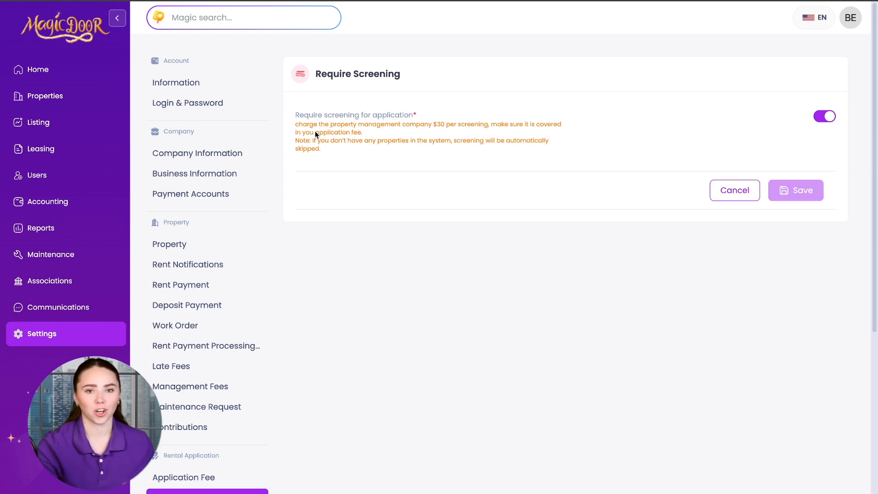
drag(296, 126, 375, 137)
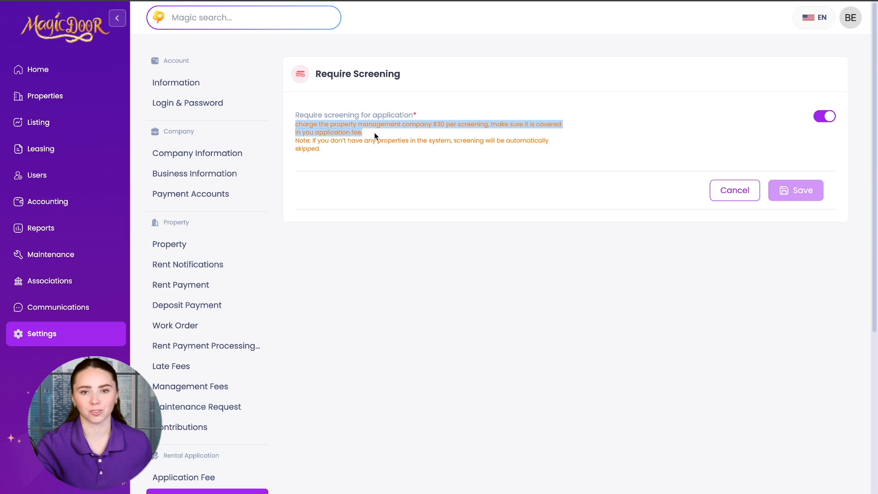
click(602, 144)
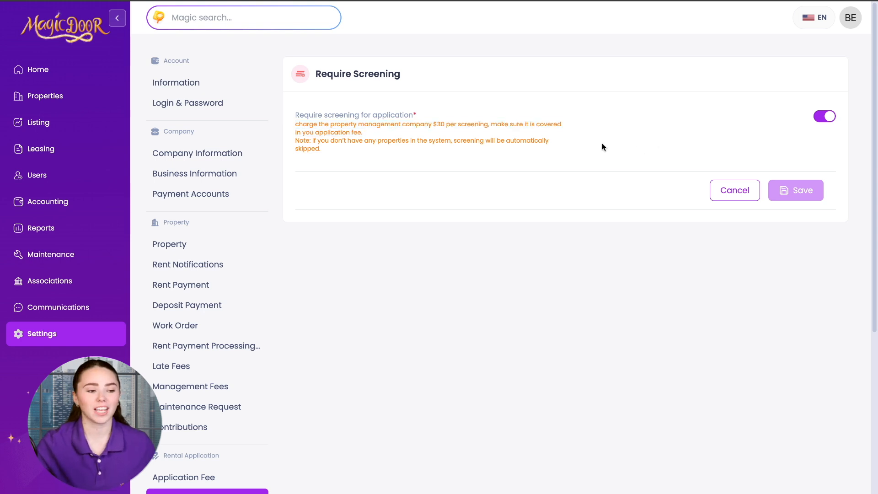
scroll(183, 412, down, 2)
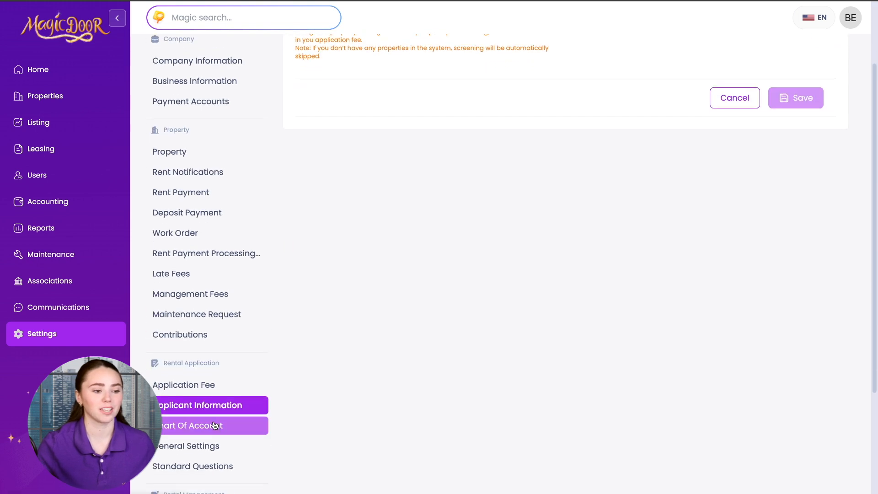
click(215, 424)
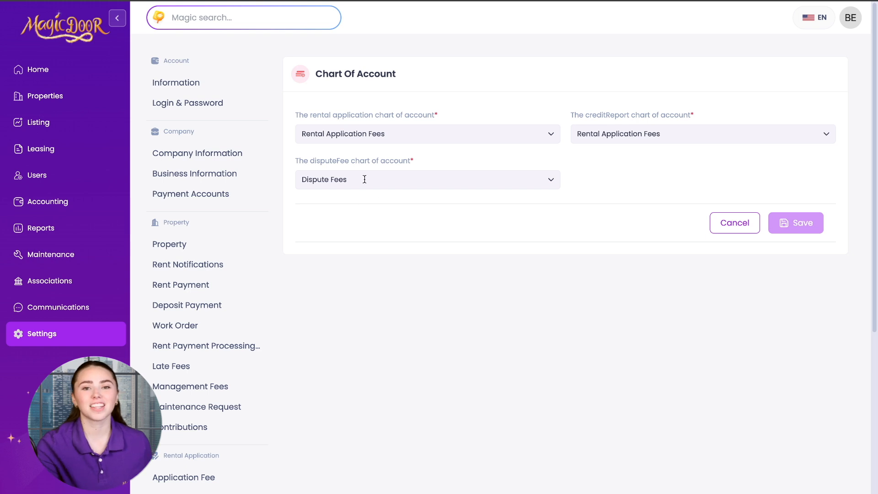
scroll(235, 414, down, 2)
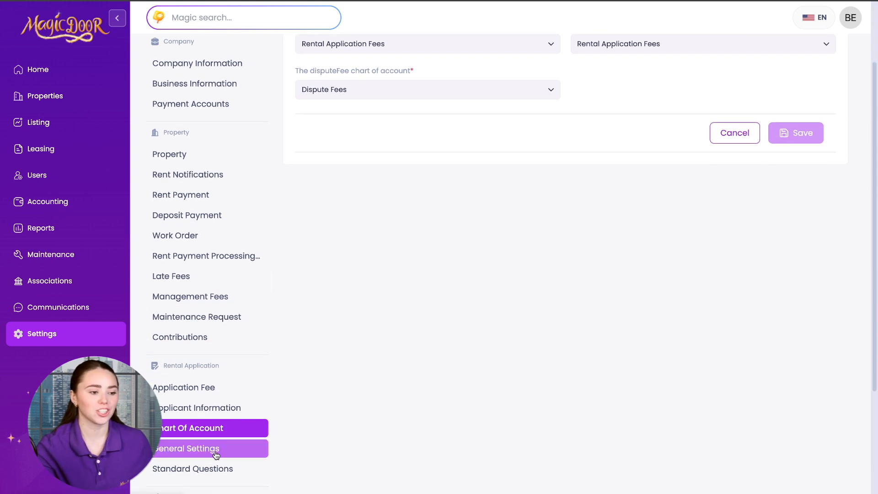
In rental application General Settings, review the recency, draft expiration and draft reminder labels
click(215, 450)
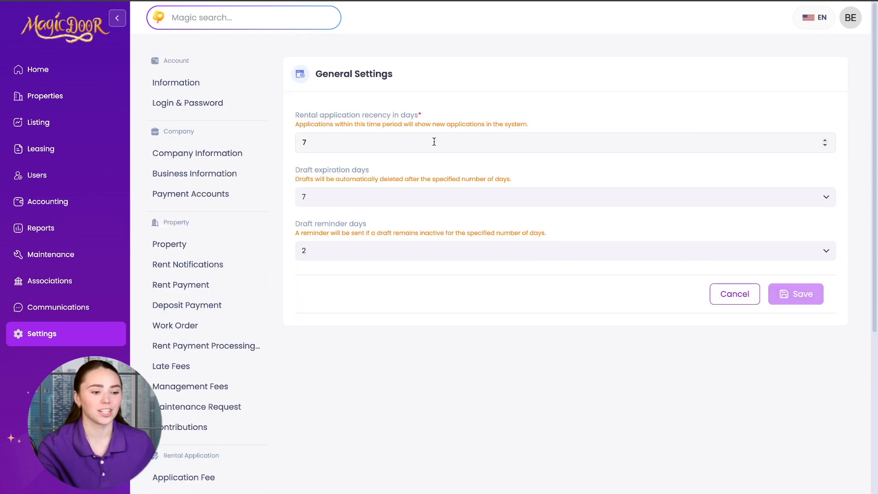
drag(295, 125, 434, 127)
drag(434, 126, 498, 126)
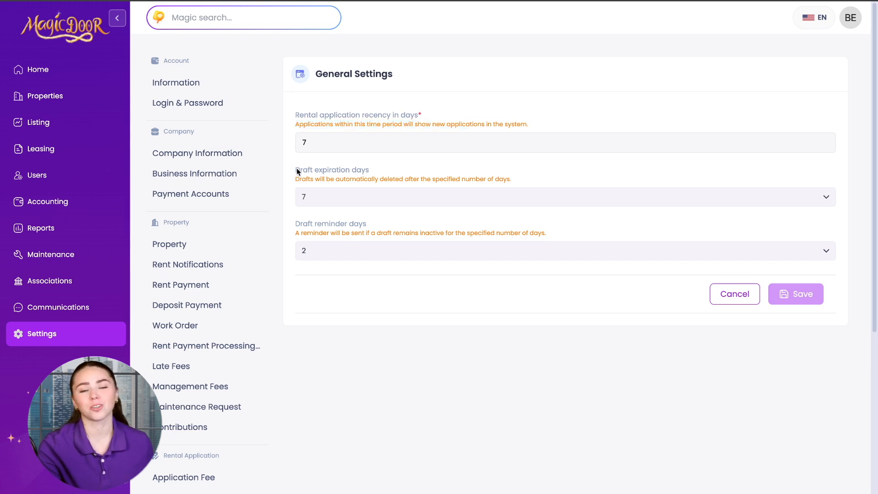
drag(297, 171, 373, 172)
click(354, 175)
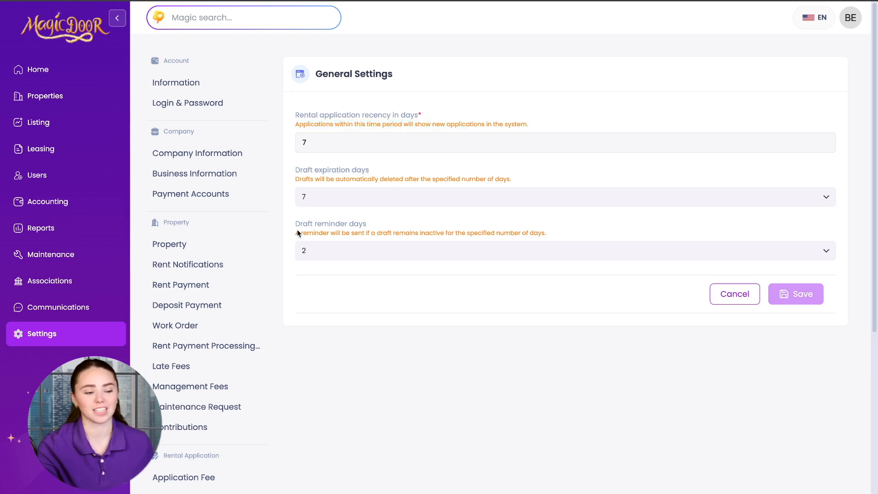
drag(295, 224, 378, 225)
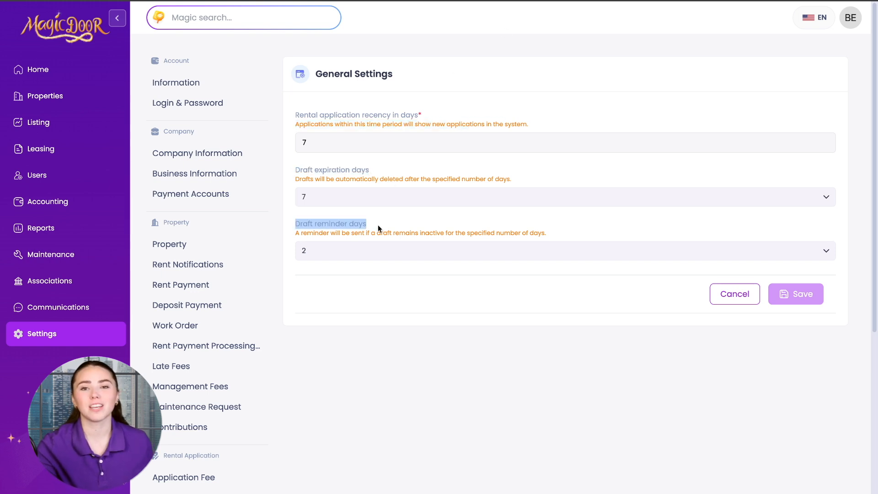
click(461, 219)
Set Draft reminder days to Not remind, save it, and go to Standard Questions
click(825, 250)
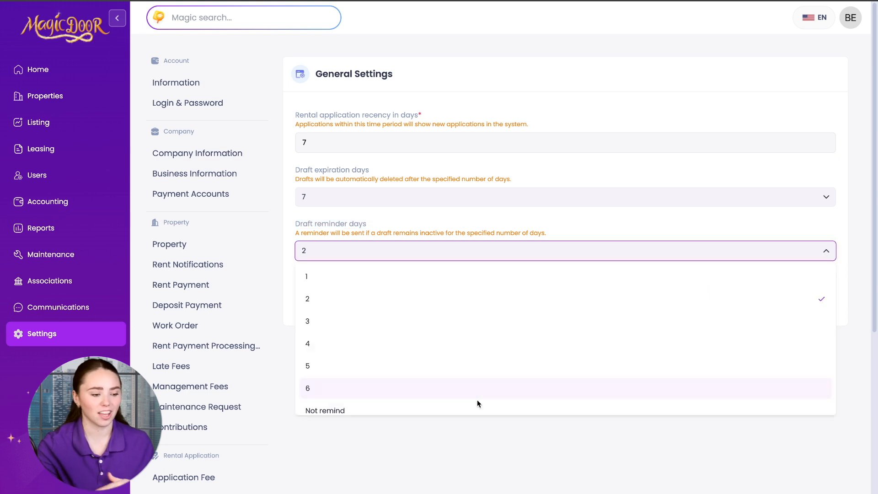
click(479, 389)
click(505, 255)
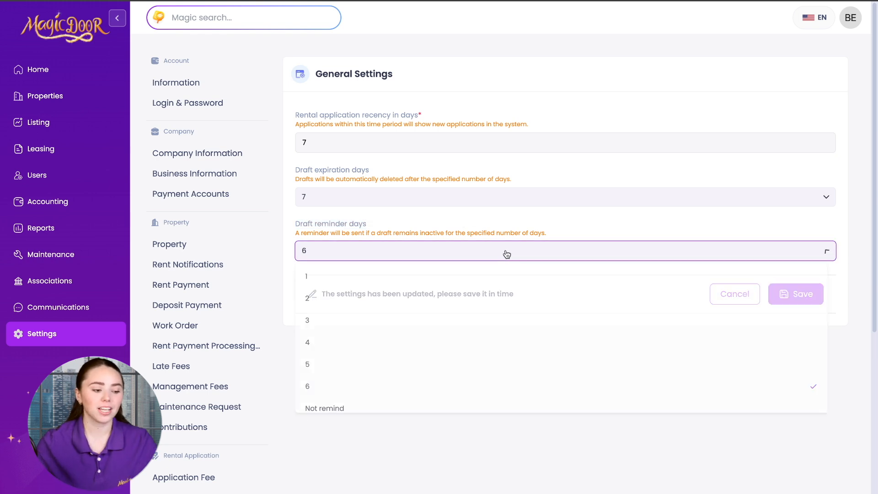
click(448, 410)
click(796, 293)
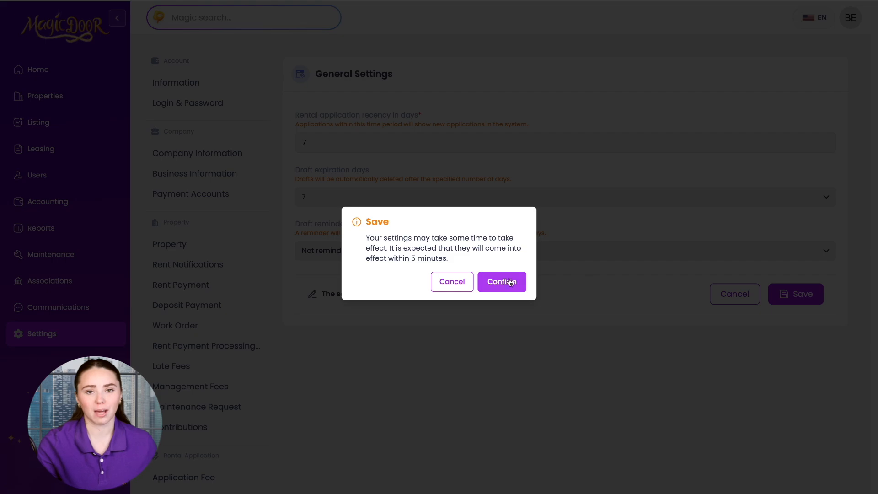
click(512, 283)
scroll(224, 378, down, 4)
click(219, 367)
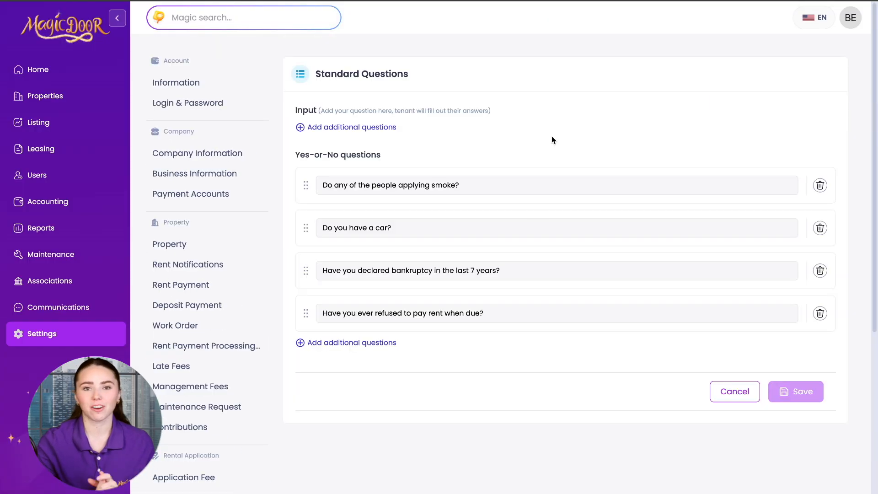
Add the question 'Do you have a pet', save the questions, and go to Portal Invite & Url
click(330, 128)
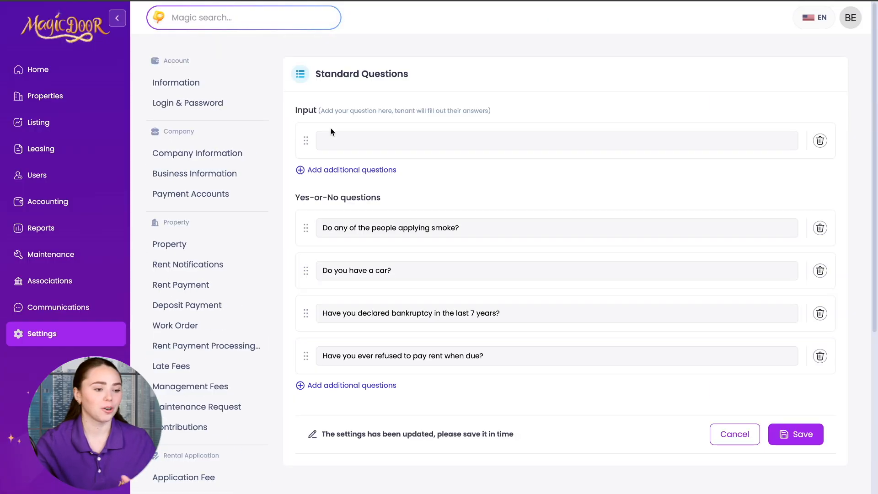
click(350, 139)
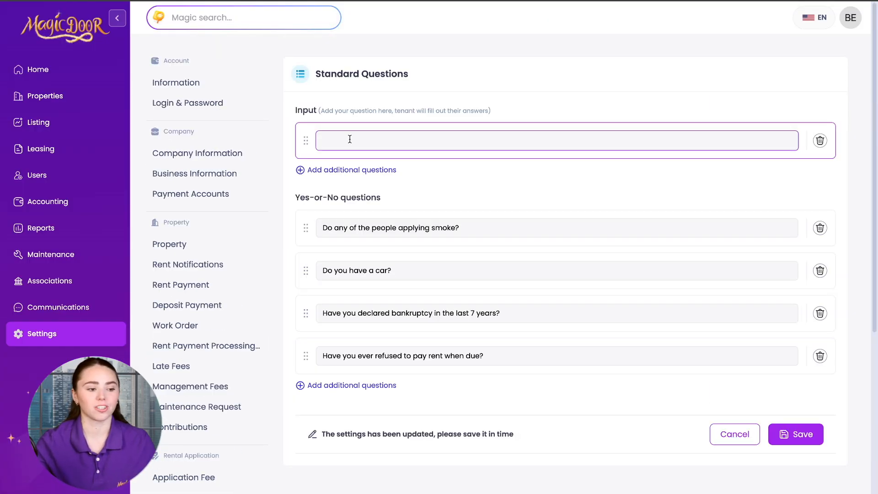
text(Do you)
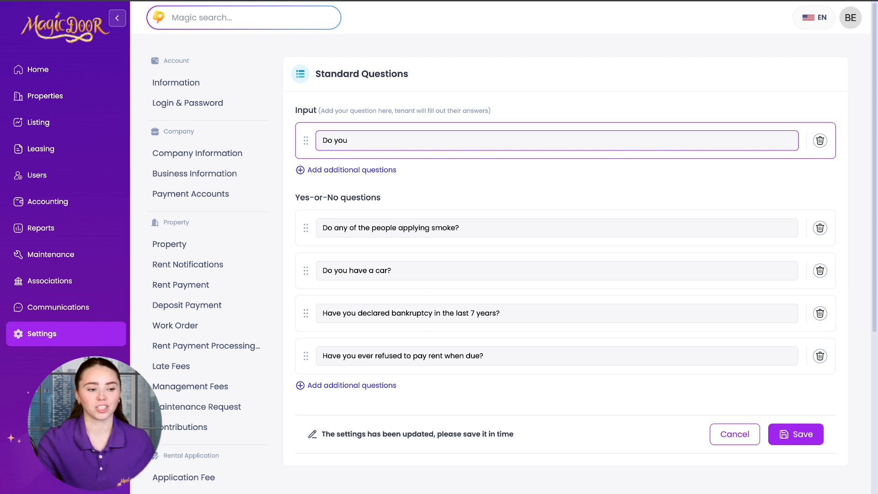
text( have a pet)
click(780, 438)
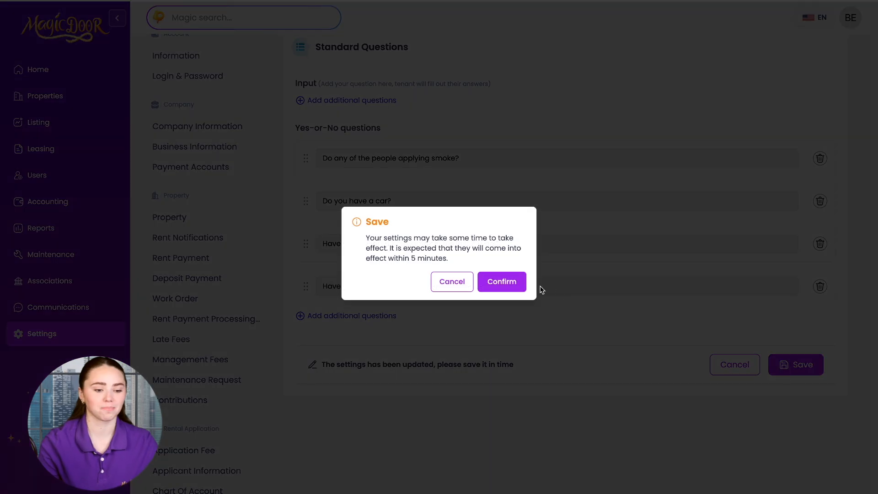
click(515, 285)
scroll(219, 392, down, 1)
scroll(219, 392, down, 5)
click(184, 353)
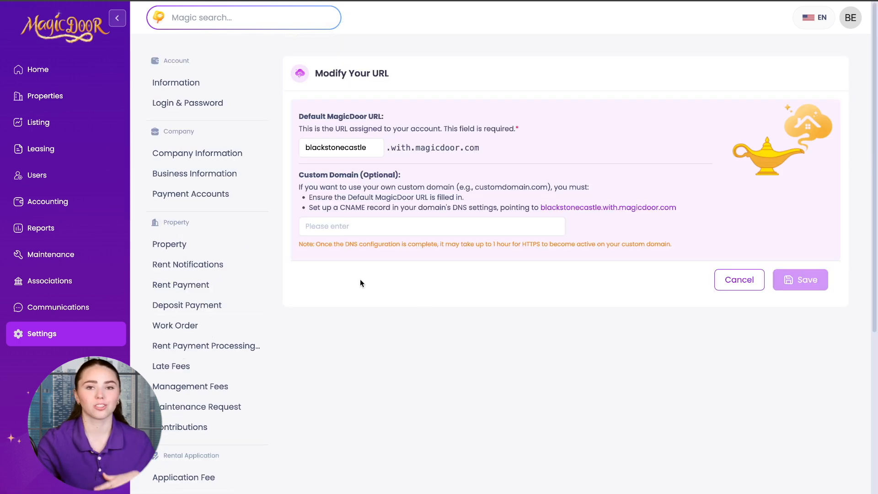
Open Portal Invite & Text and review the invite message's password, username and link placeholders
drag(298, 174, 417, 178)
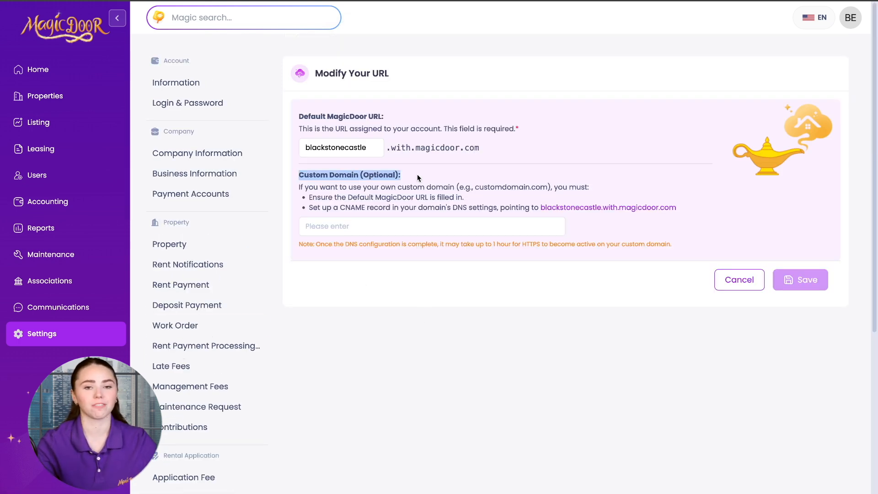
scroll(225, 355, down, 6)
click(216, 379)
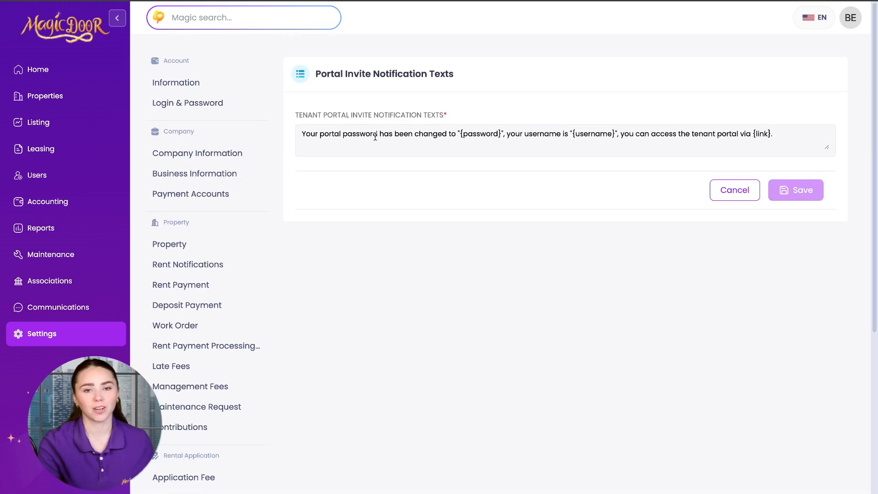
drag(303, 134, 764, 144)
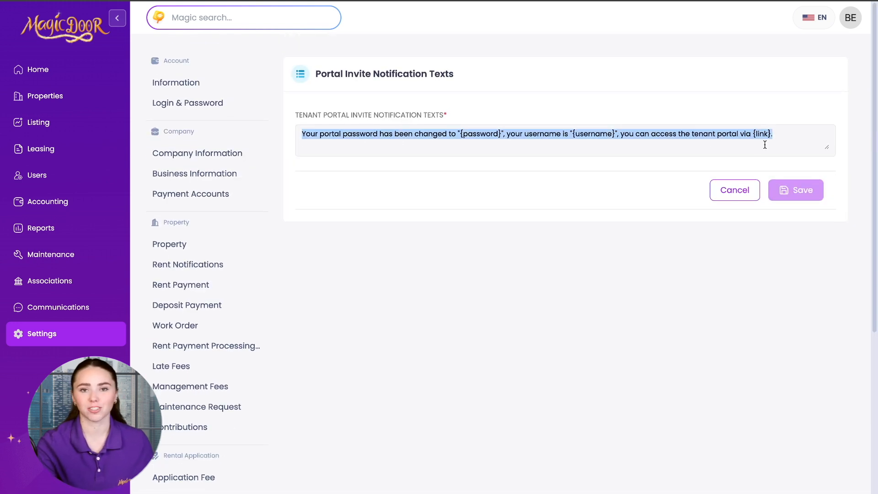
click(794, 135)
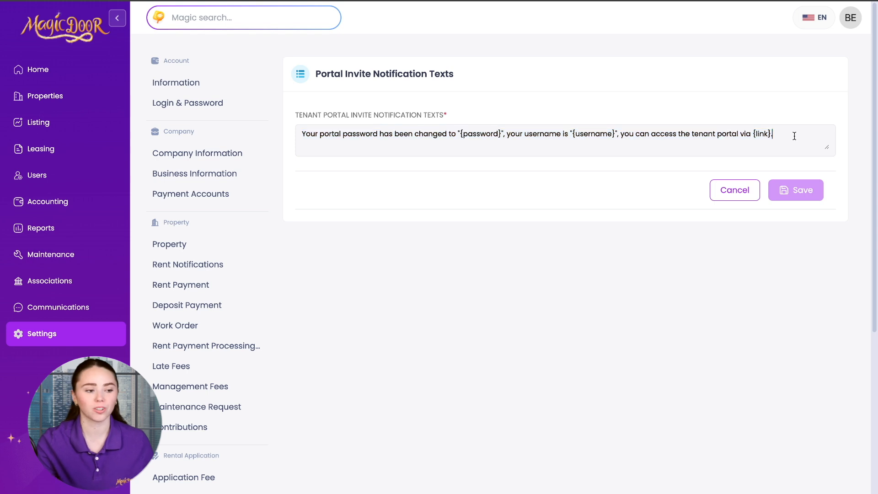
scroll(186, 393, down, 4)
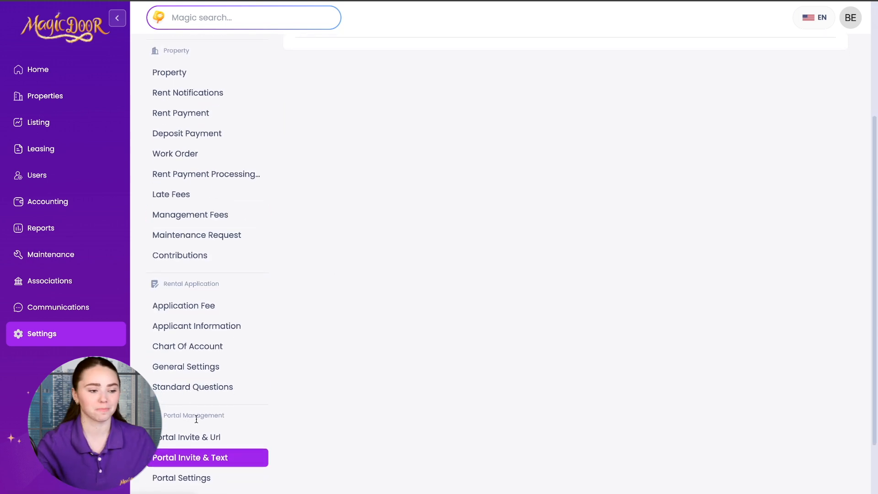
Switch the tenant portal theme to purple and confirm the change
click(195, 454)
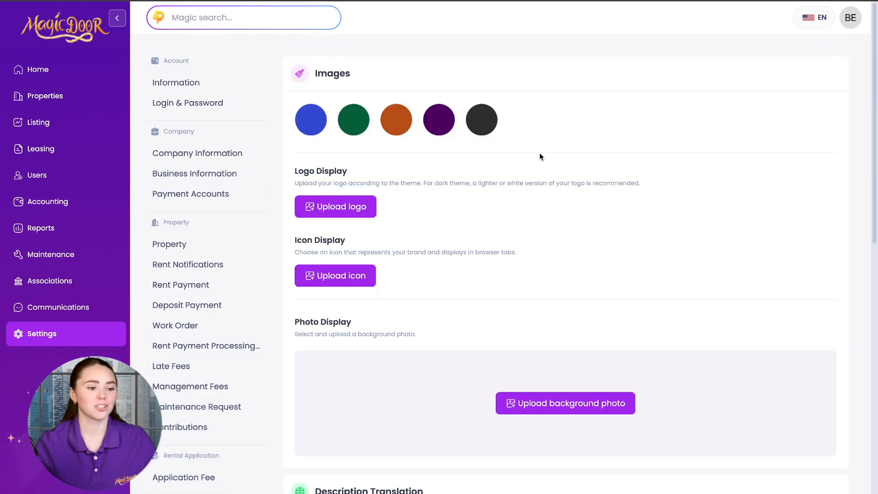
click(440, 125)
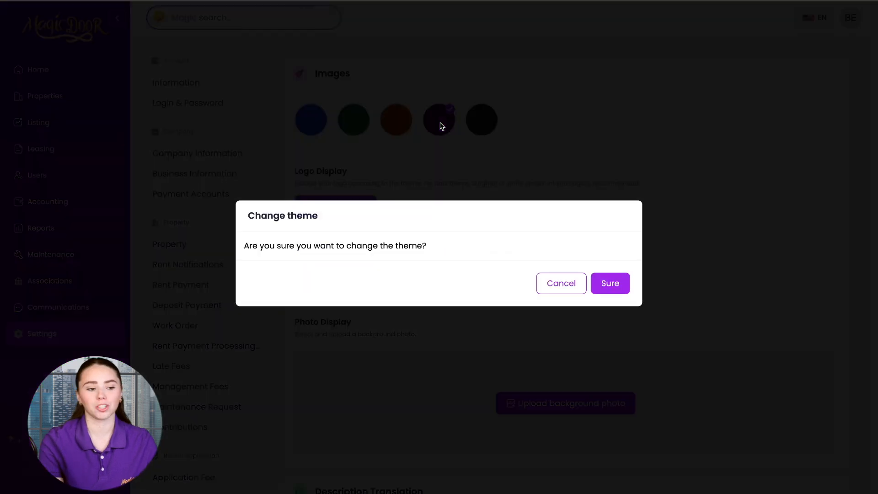
click(610, 283)
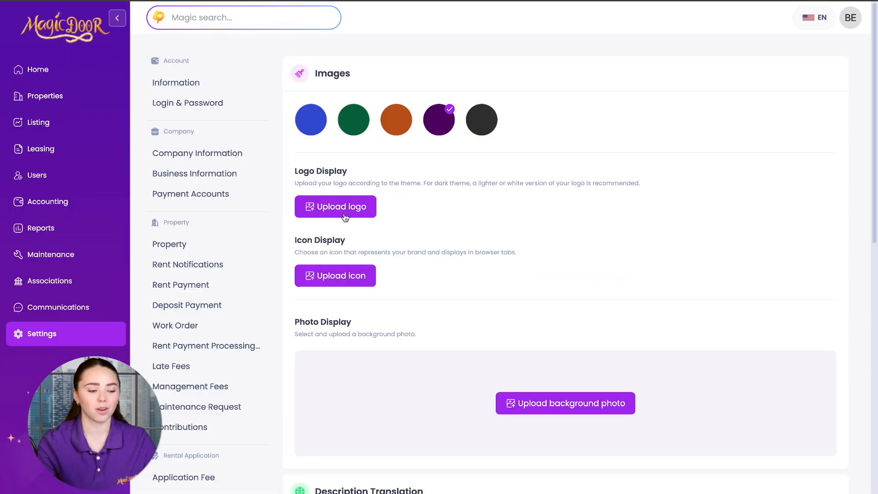
Toggle Description Translation on and back off, then go to the Chat settings
scroll(333, 273, down, 3)
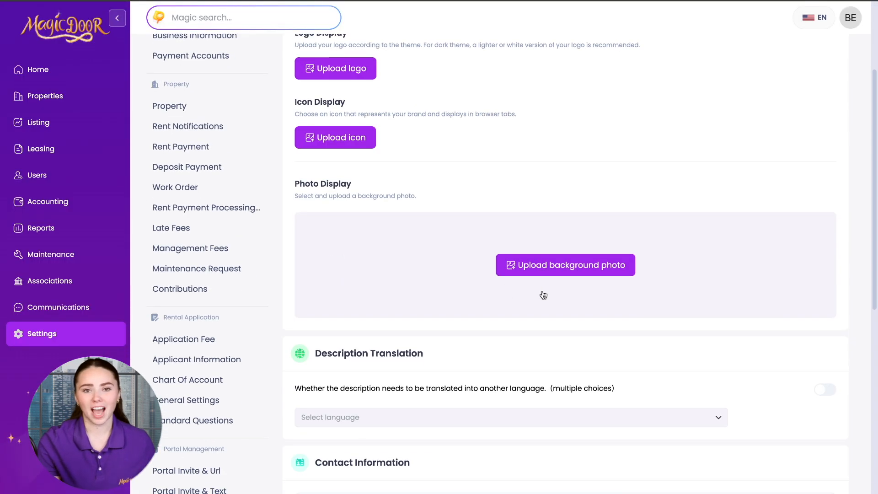
scroll(534, 291, down, 3)
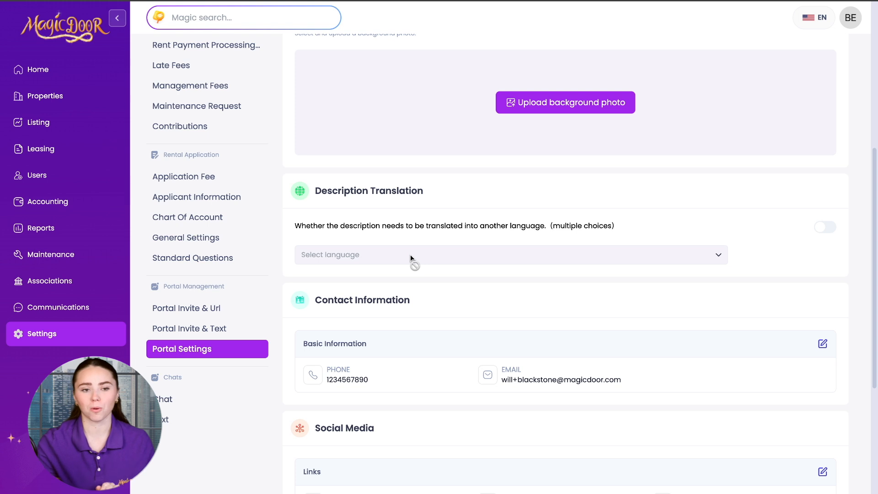
click(831, 228)
click(832, 228)
scroll(600, 298, down, 4)
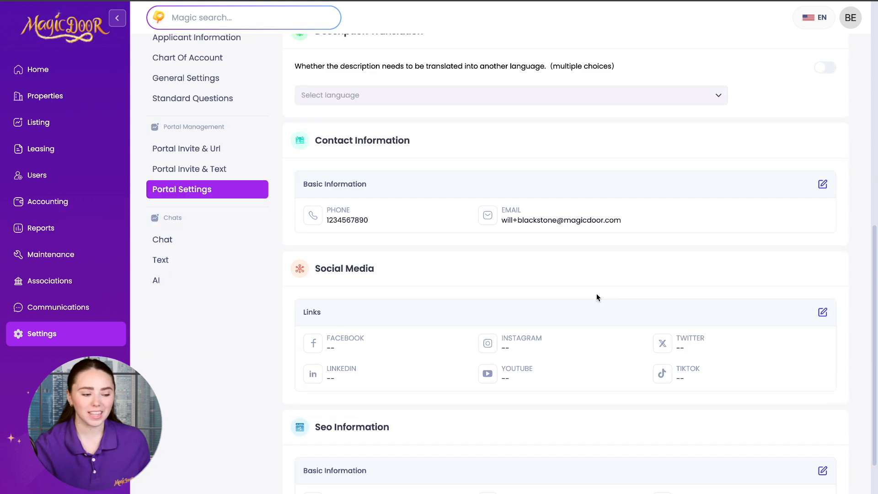
click(190, 168)
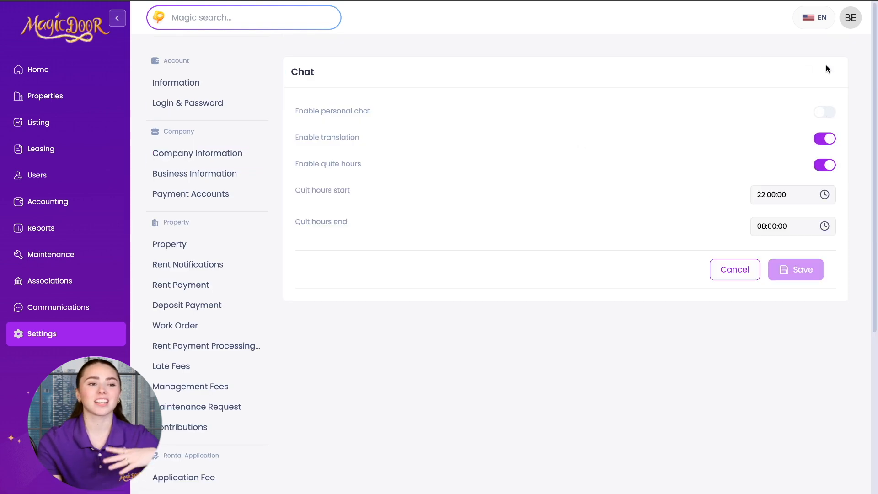
click(825, 114)
click(825, 117)
click(832, 140)
click(832, 140)
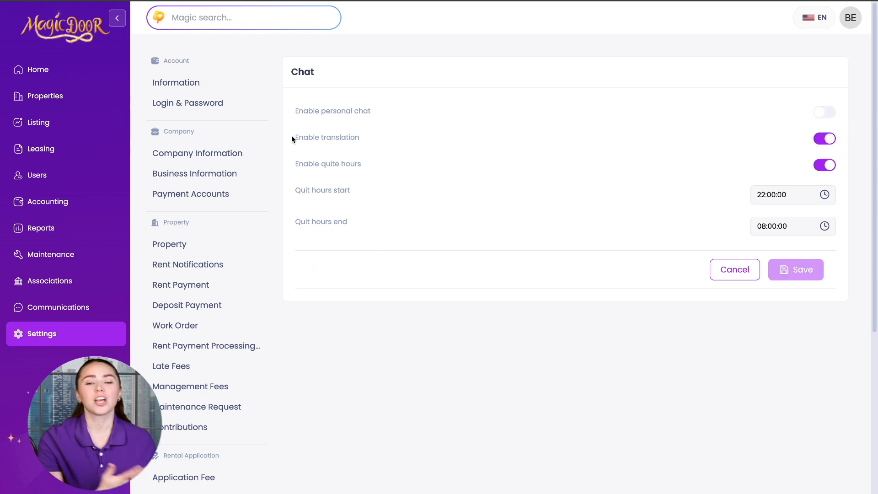
drag(291, 137, 372, 138)
click(389, 137)
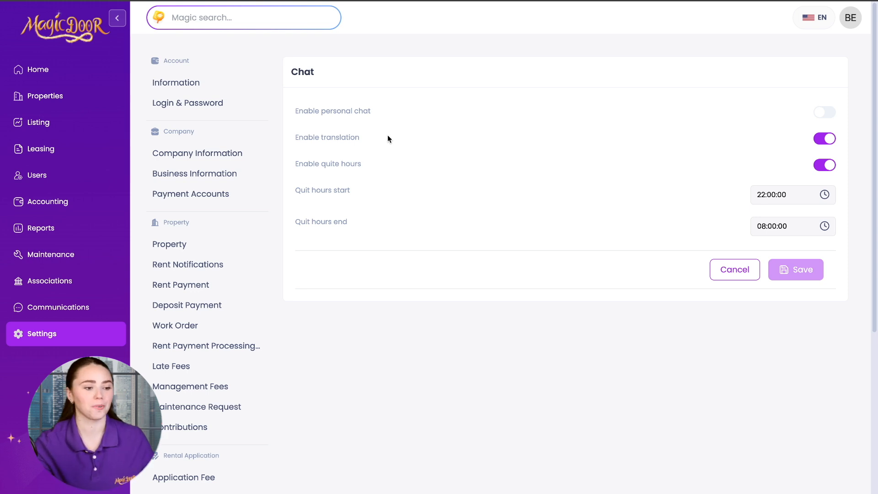
click(819, 169)
click(819, 169)
click(756, 195)
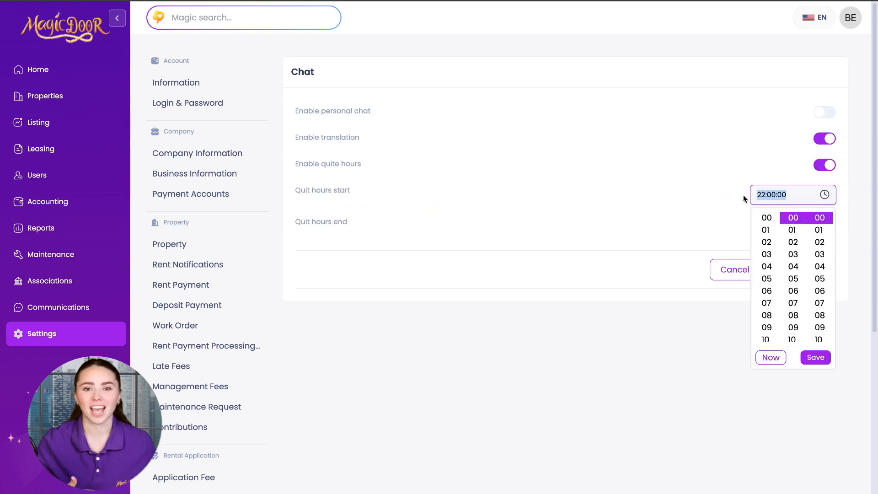
click(719, 204)
click(819, 233)
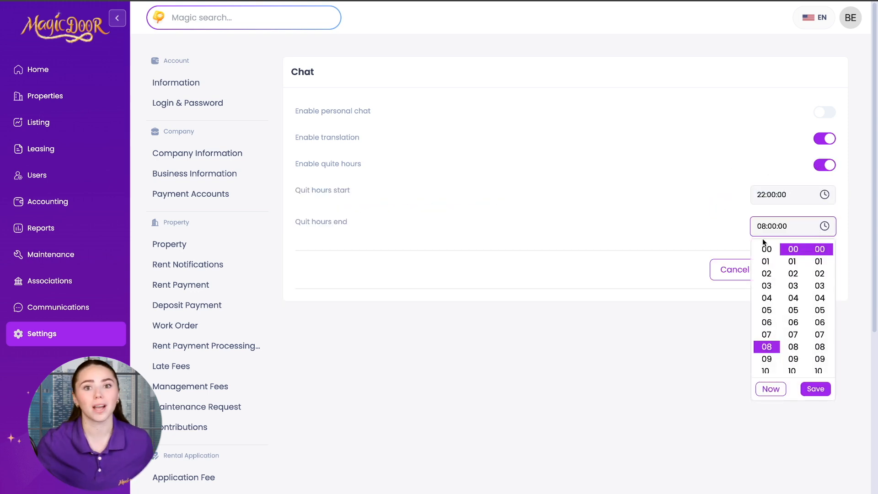
click(706, 236)
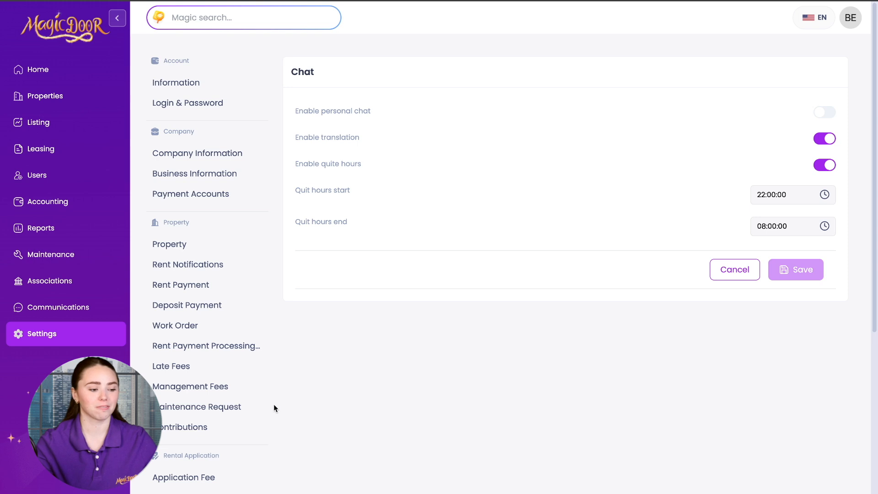
scroll(222, 413, down, 5)
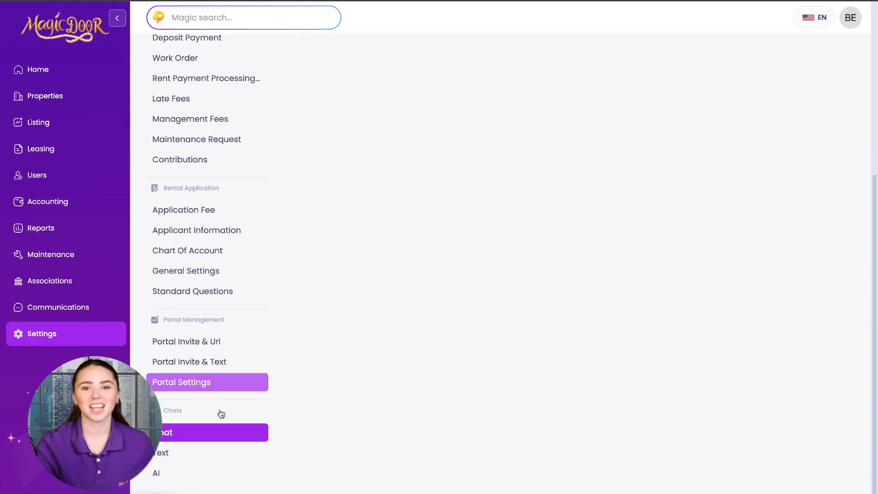
In Text settings, keep texting enabled, turn off Include AI tag, and save with confirmation
click(175, 460)
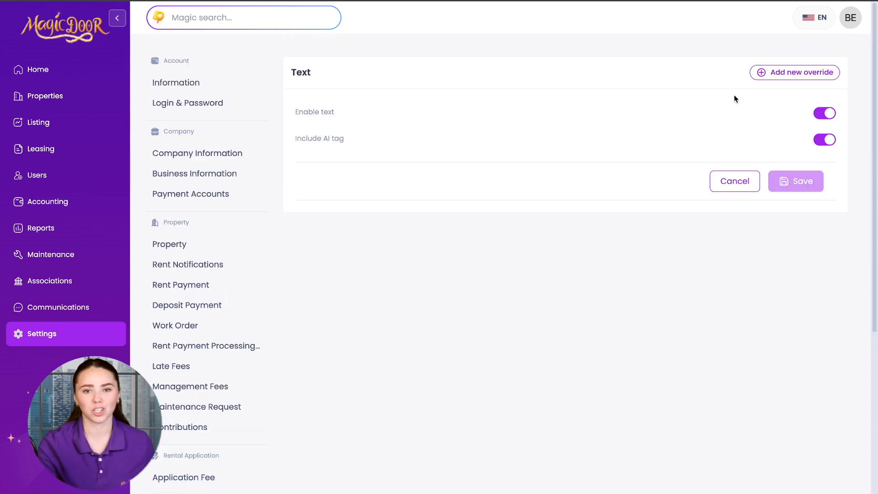
click(822, 118)
click(822, 118)
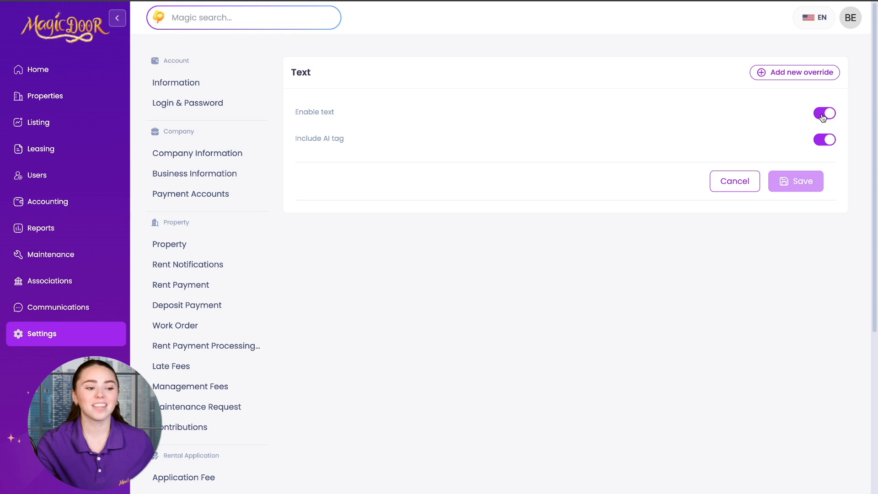
drag(298, 140, 278, 140)
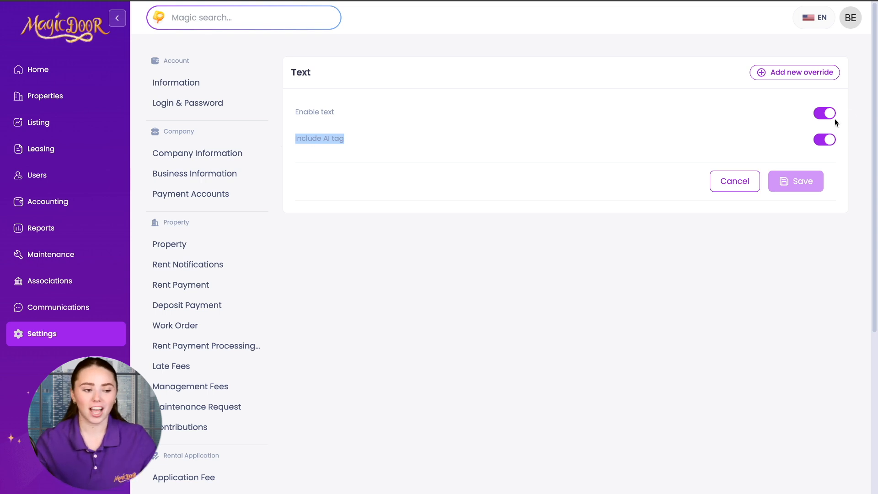
click(827, 143)
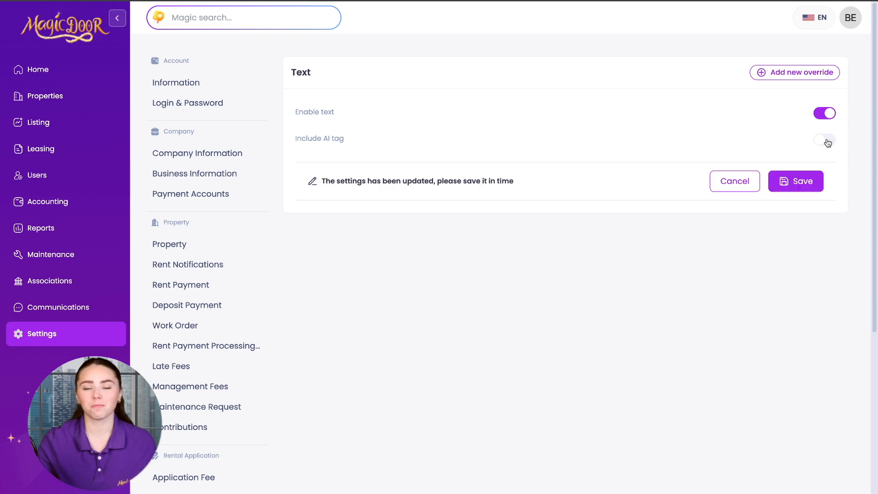
click(801, 182)
click(508, 284)
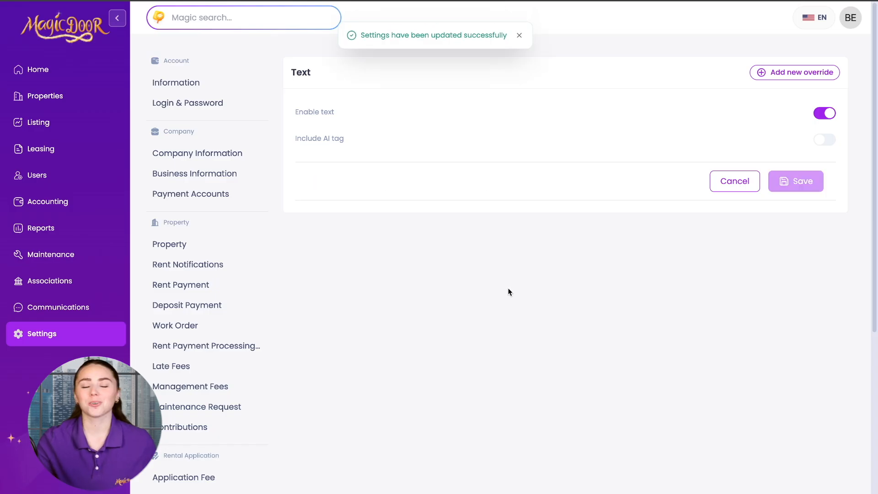
scroll(249, 396, down, 5)
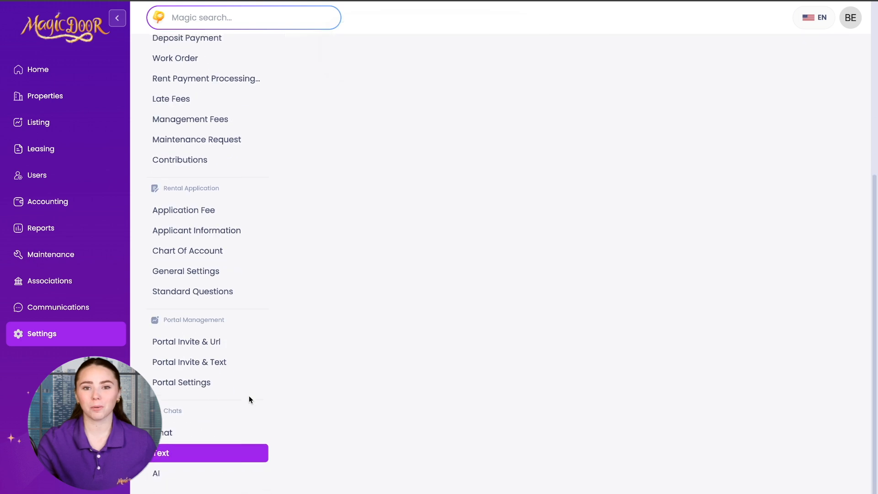
Open the AI chat settings and expand the Chat AI Lease instructions to read every line
click(184, 480)
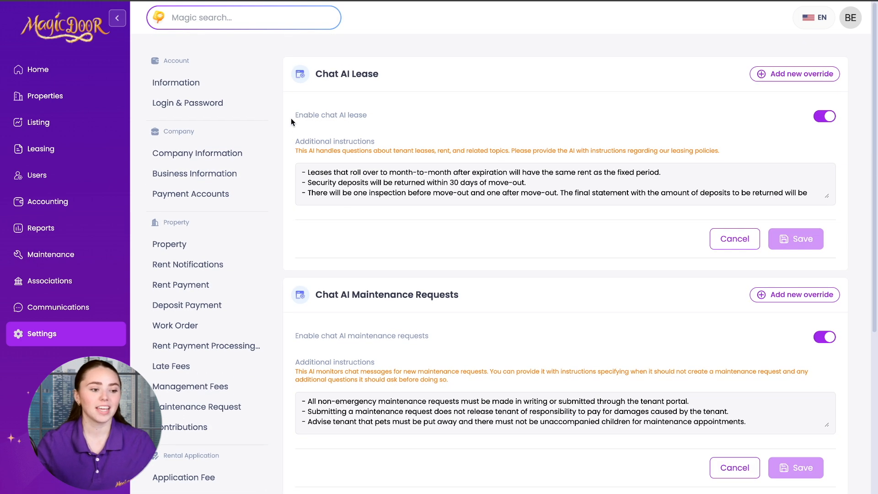
drag(291, 114, 373, 115)
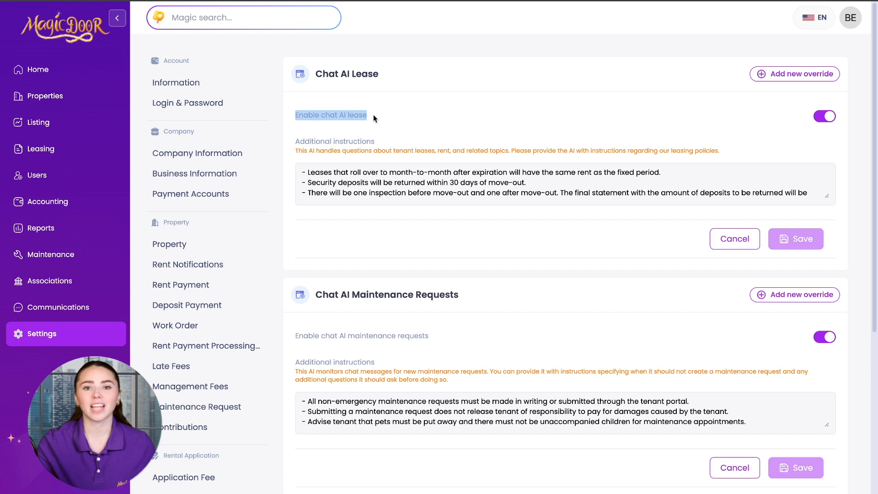
click(289, 135)
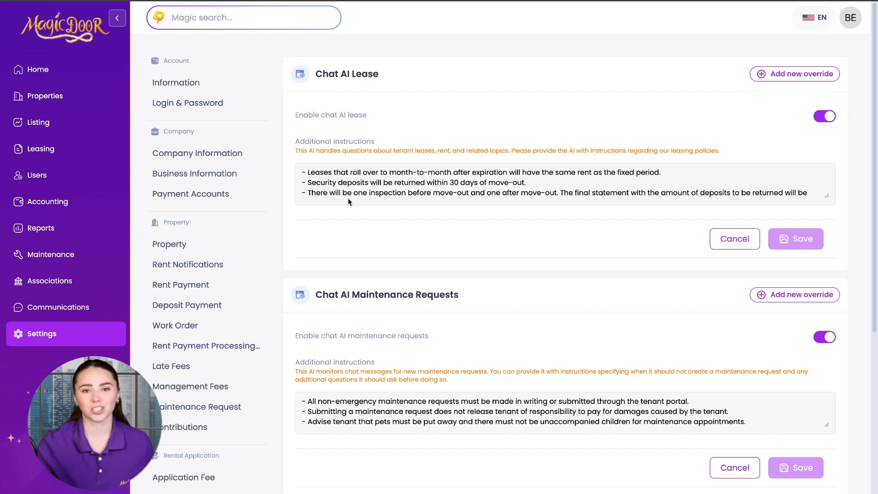
drag(826, 200, 840, 283)
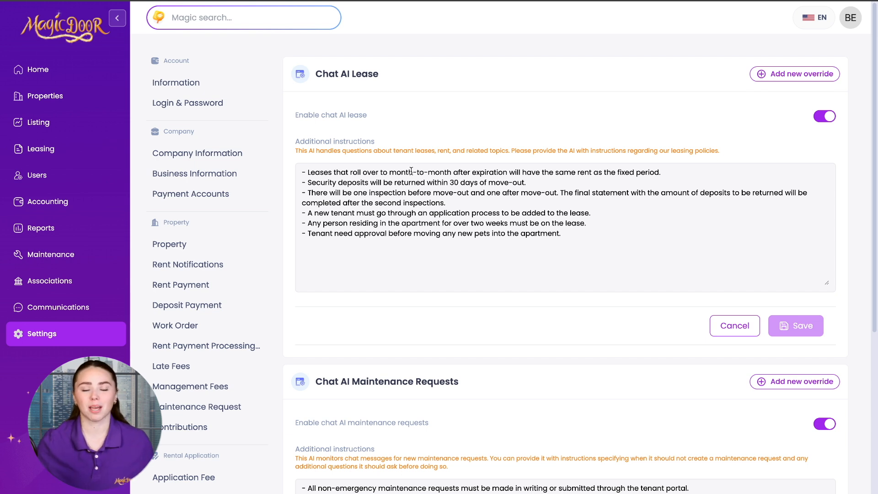
drag(662, 173, 301, 173)
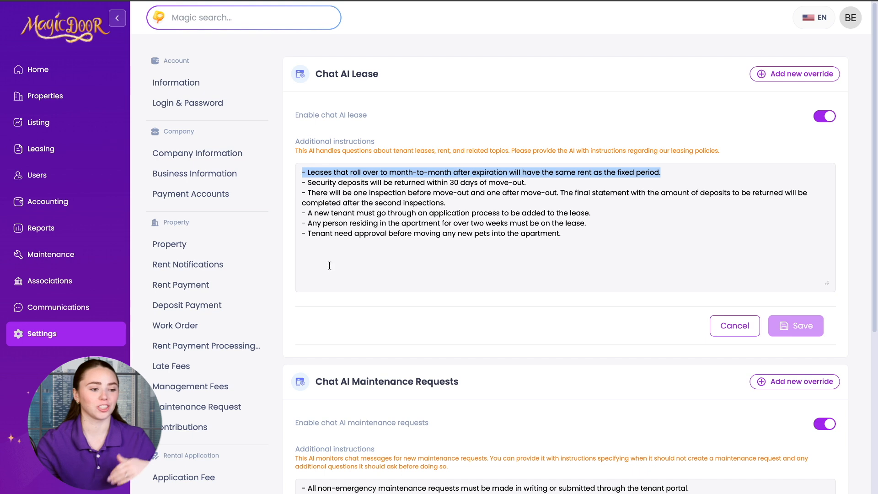
click(331, 269)
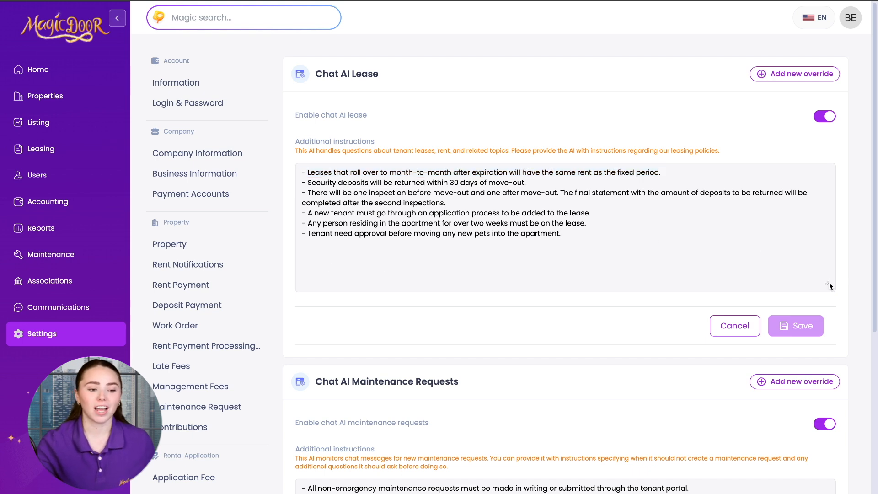
drag(828, 282, 828, 244)
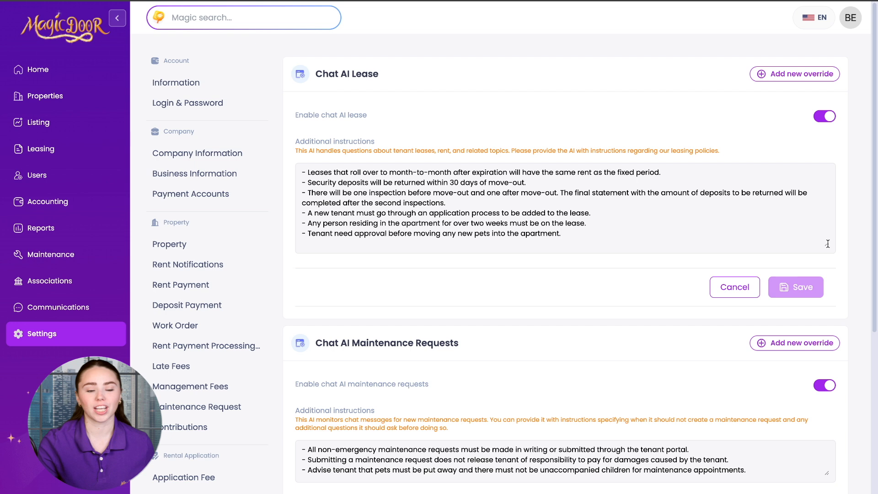
Expand the Chat AI Maintenance Requests instructions and read each of its lines
scroll(827, 244, down, 4)
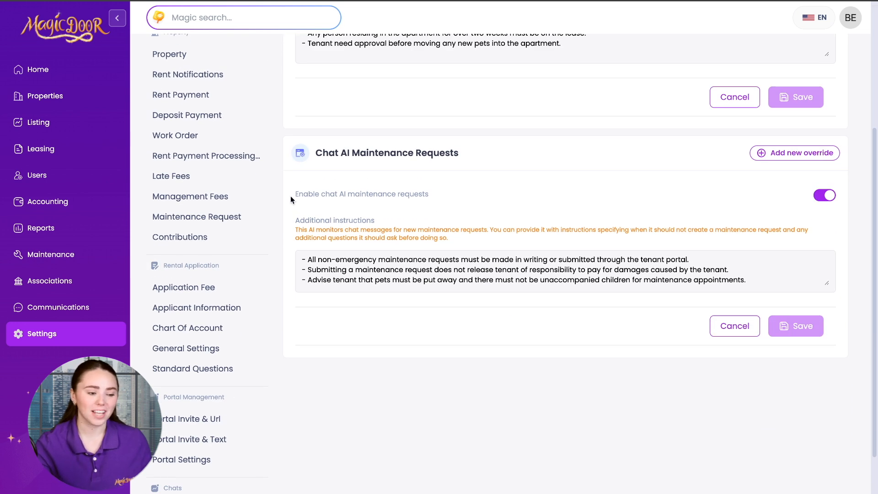
drag(290, 196, 469, 200)
click(488, 199)
drag(829, 284, 839, 372)
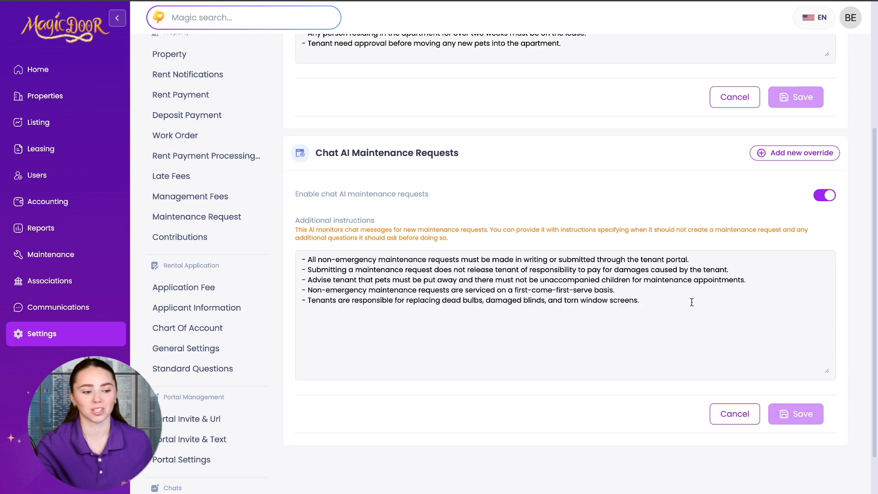
drag(703, 260, 301, 259)
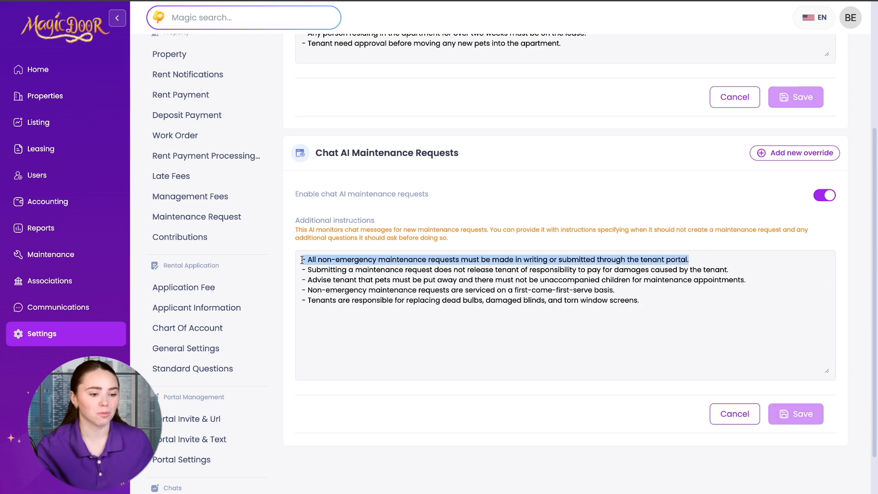
click(782, 282)
drag(741, 269, 306, 269)
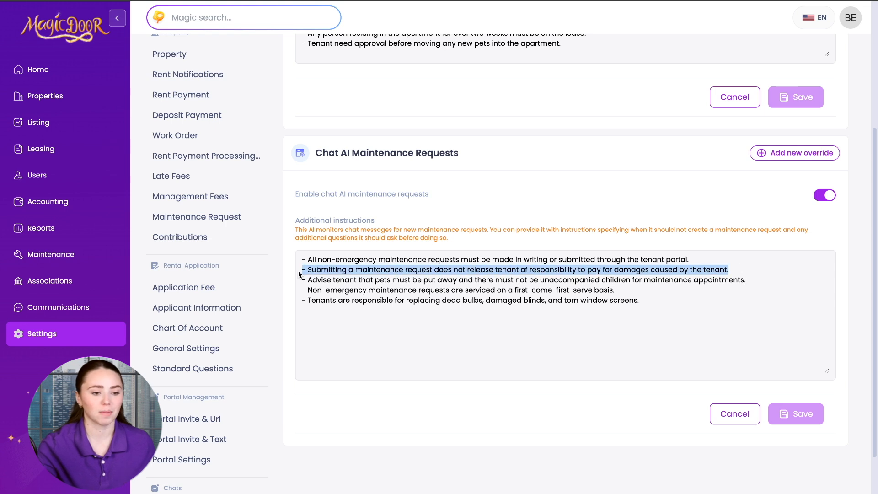
click(678, 305)
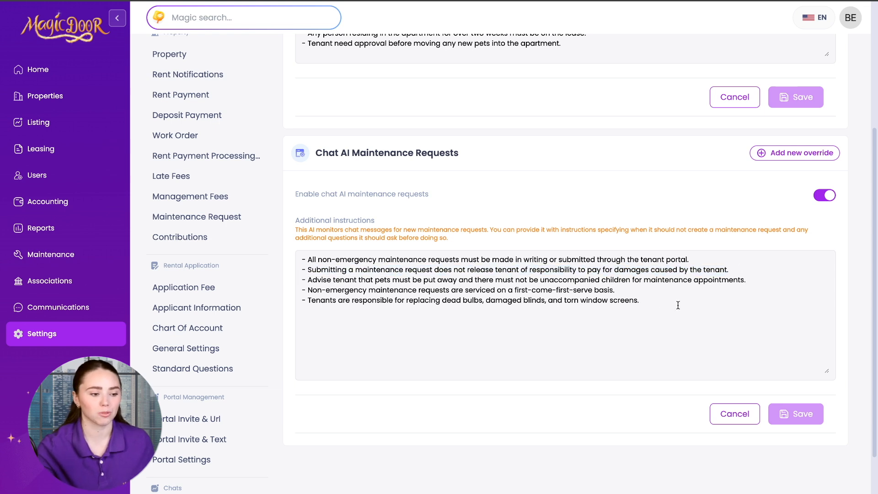
drag(646, 302, 251, 303)
click(302, 311)
drag(301, 310, 303, 300)
click(714, 305)
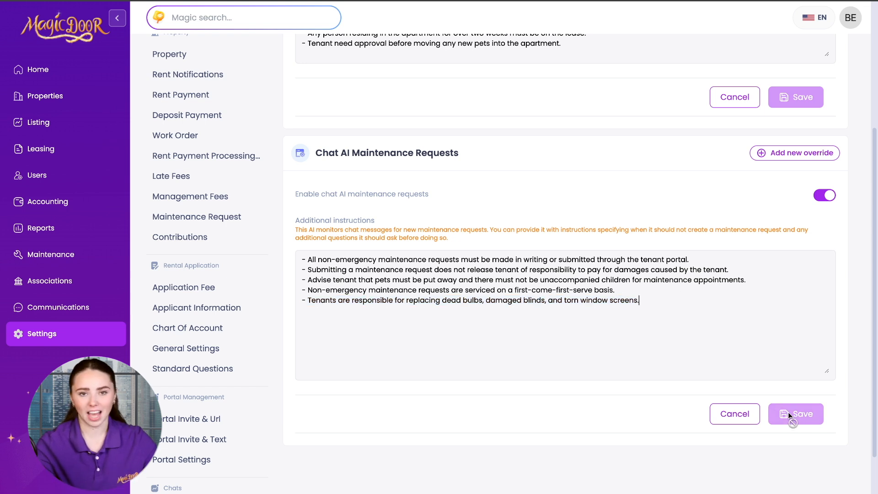
Finish reviewing the AI settings page, then open the Tenants overview
scroll(254, 394, down, 2)
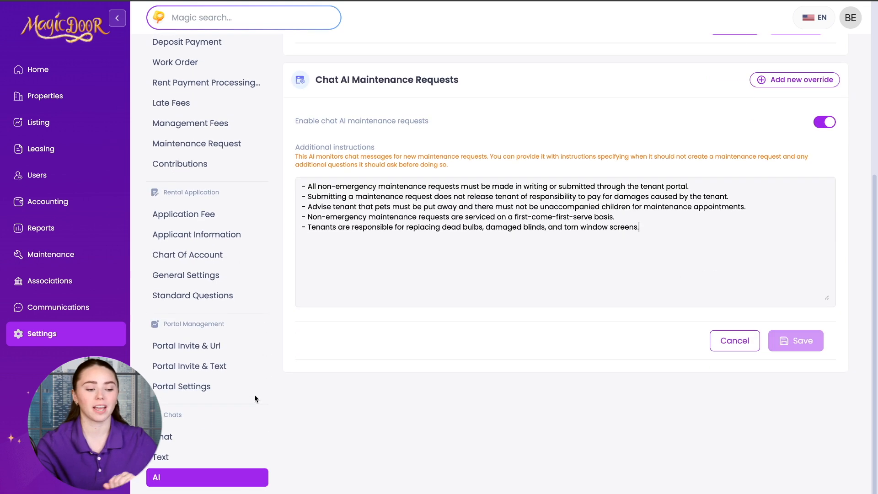
scroll(396, 303, up, 6)
scroll(396, 305, down, 1)
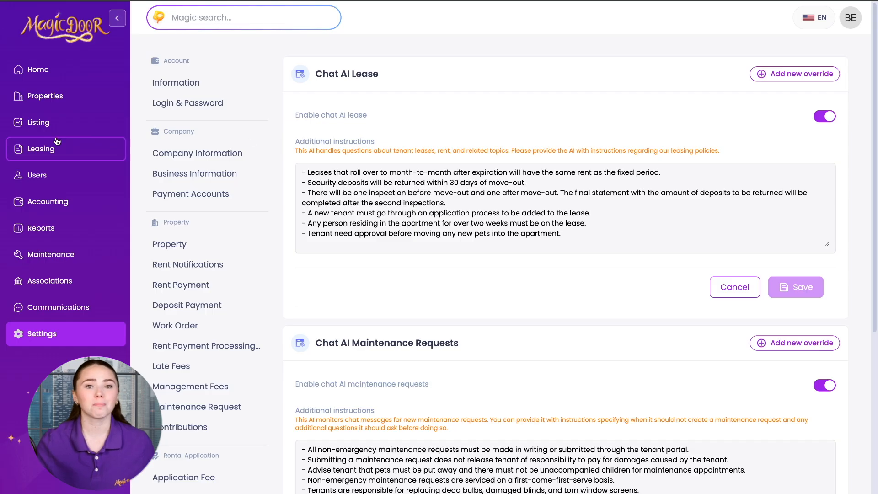
click(44, 175)
click(58, 130)
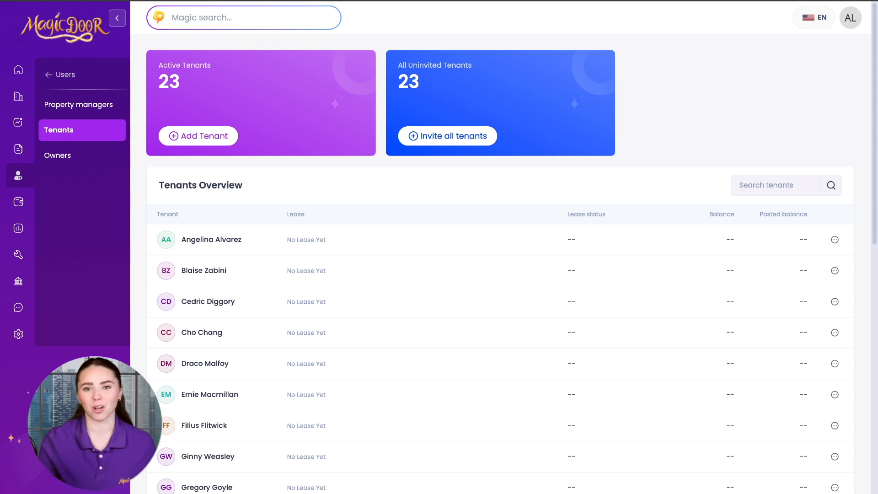
Expand Lease chat, open the first and fourth Lion's Pride Suite chats, and scroll their messages
mouse_move(15, 310)
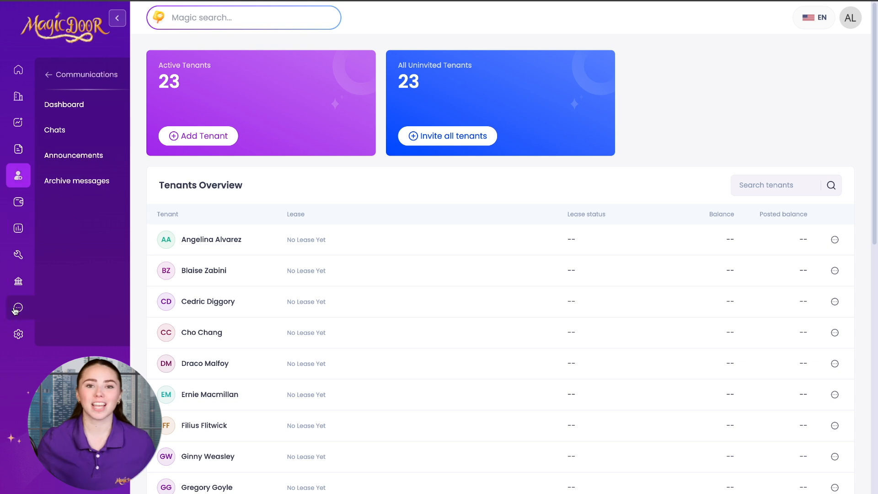
click(76, 132)
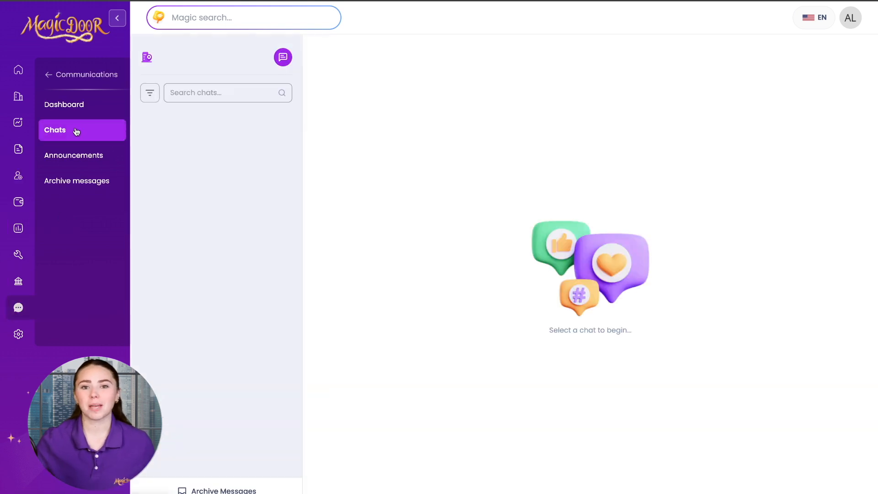
click(147, 132)
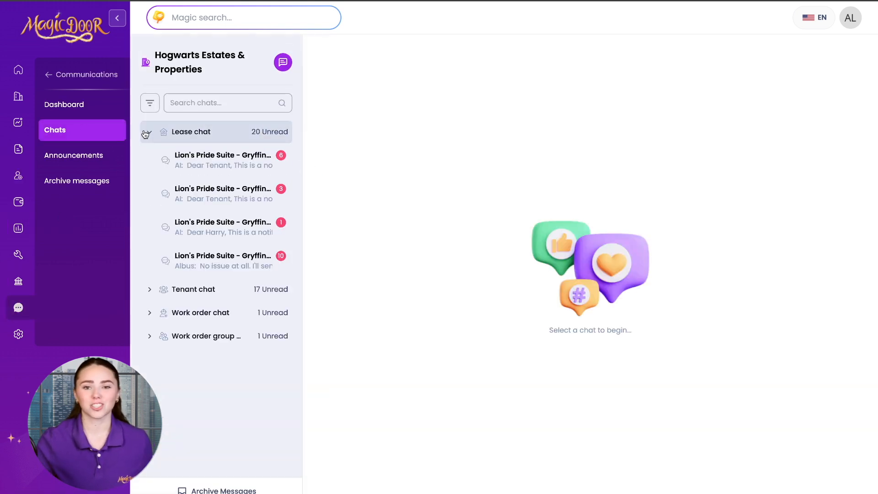
click(211, 164)
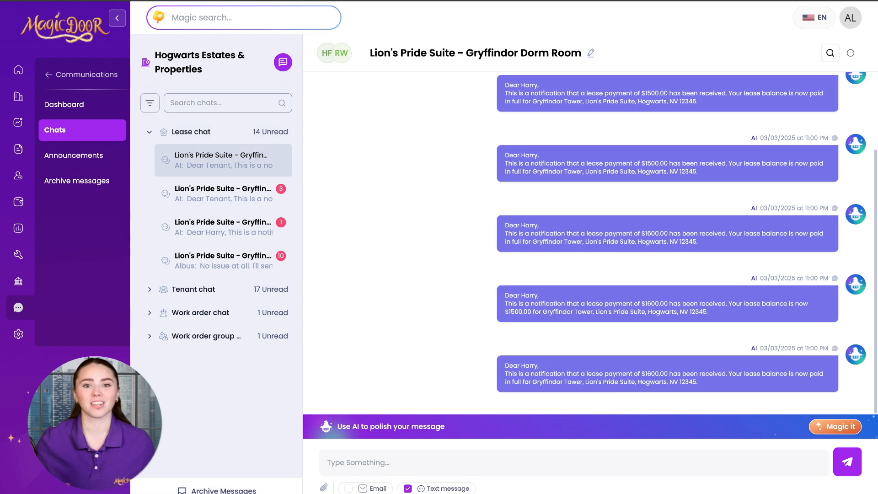
click(233, 263)
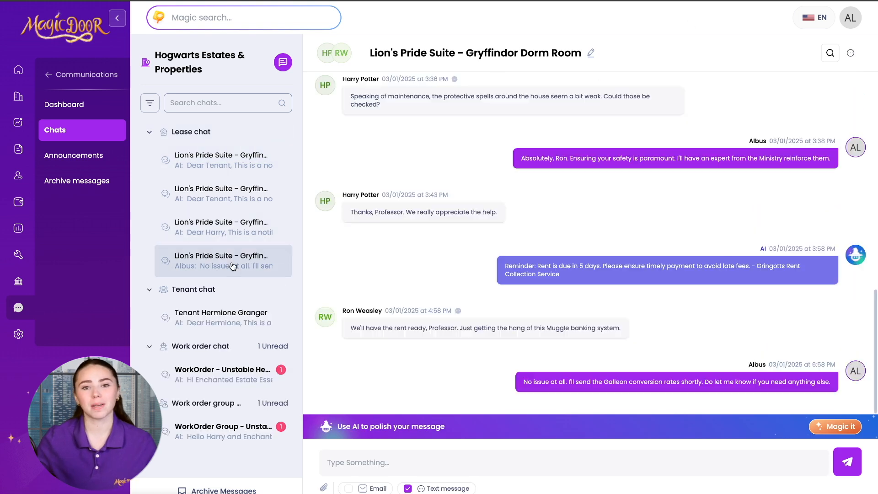
scroll(559, 225, up, 3)
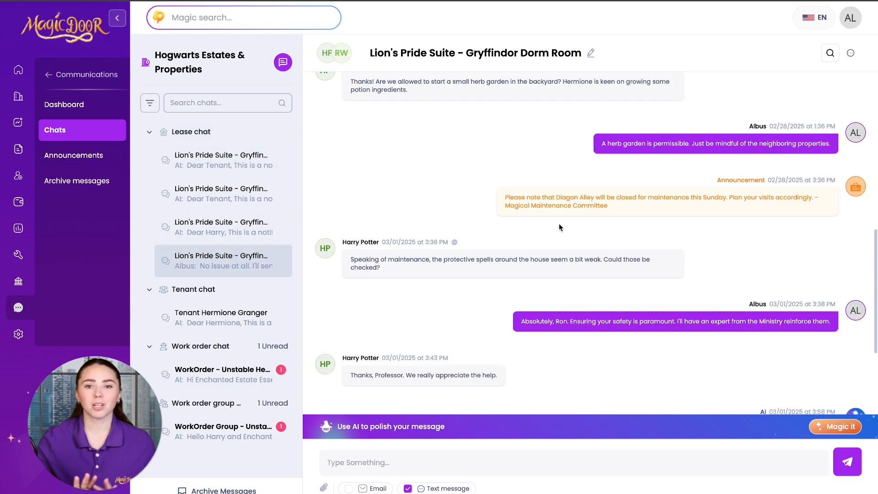
scroll(559, 227, up, 4)
scroll(558, 227, down, 7)
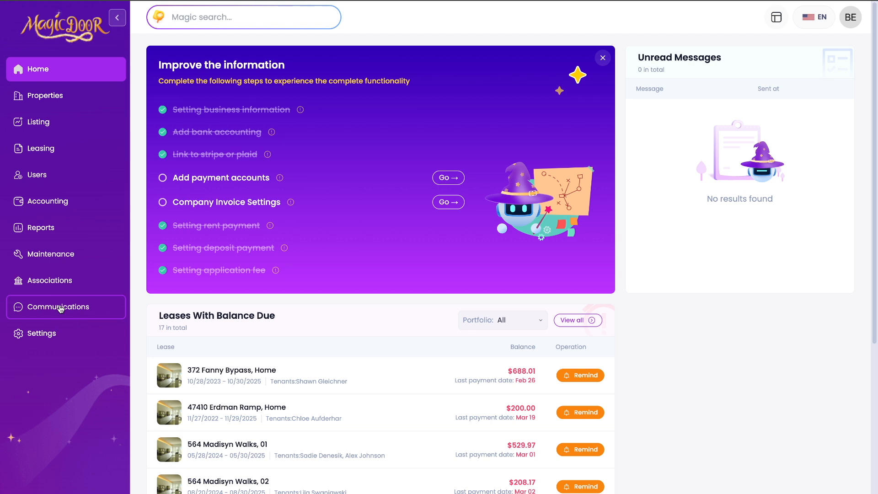
Open a tenant chat and reveal the Spanish original of the translated tenant message
click(60, 308)
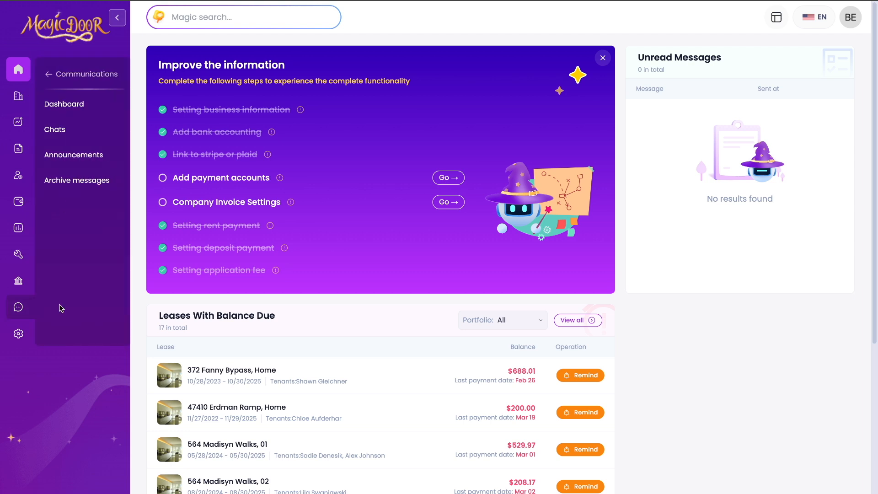
click(87, 128)
click(234, 122)
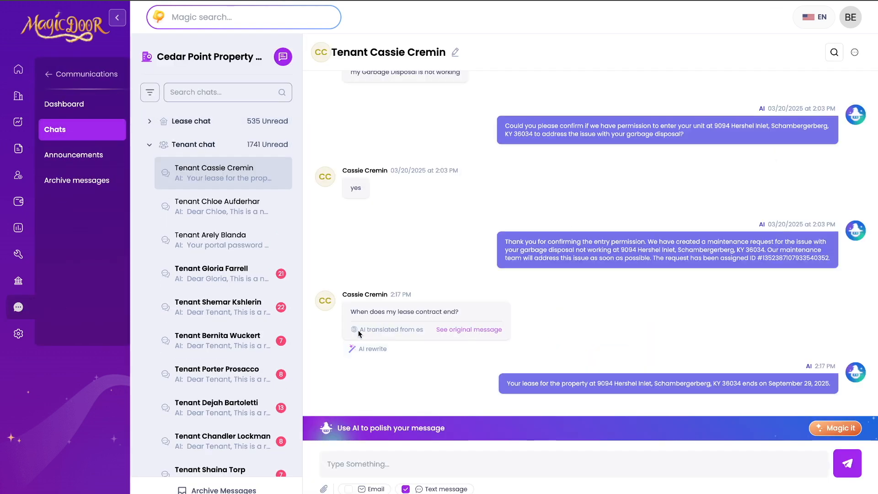
click(432, 345)
click(469, 329)
scroll(600, 342, down, 1)
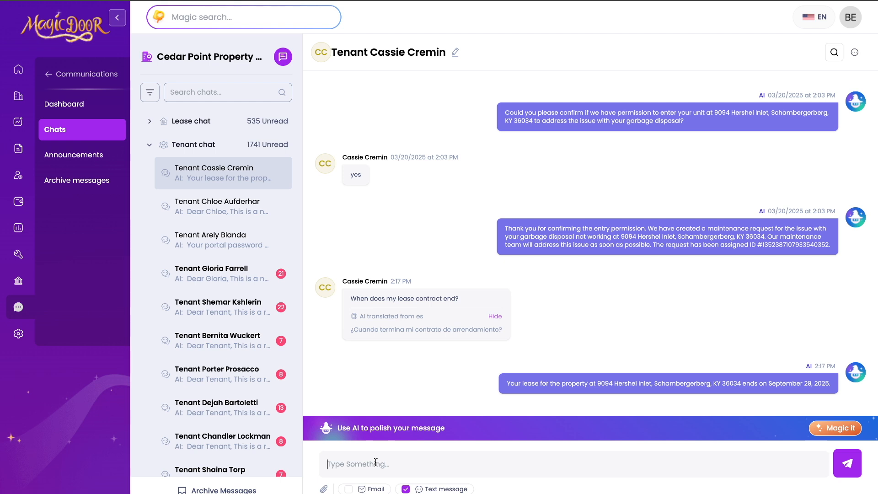
scroll(359, 169, up, 10)
Draft the reply 'what can' and have Magic it rewrite it as 'How can I assist you now?'
drag(351, 152, 453, 164)
drag(505, 220, 619, 250)
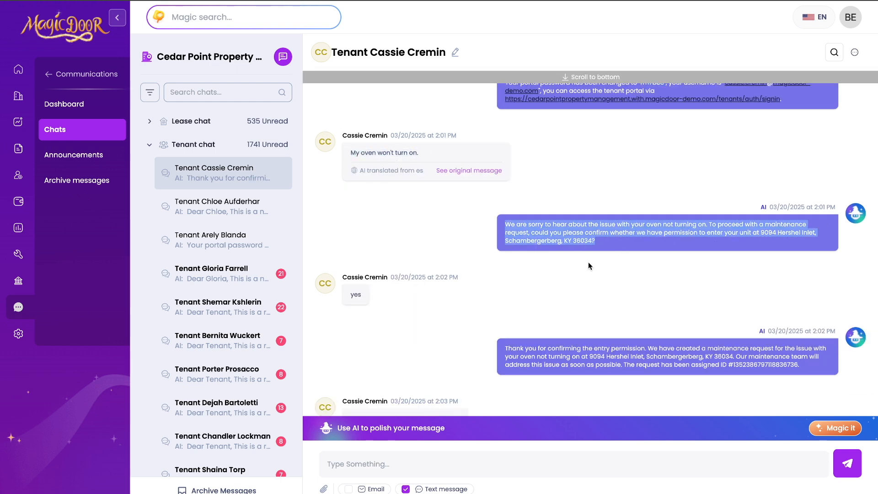
scroll(498, 289, down, 5)
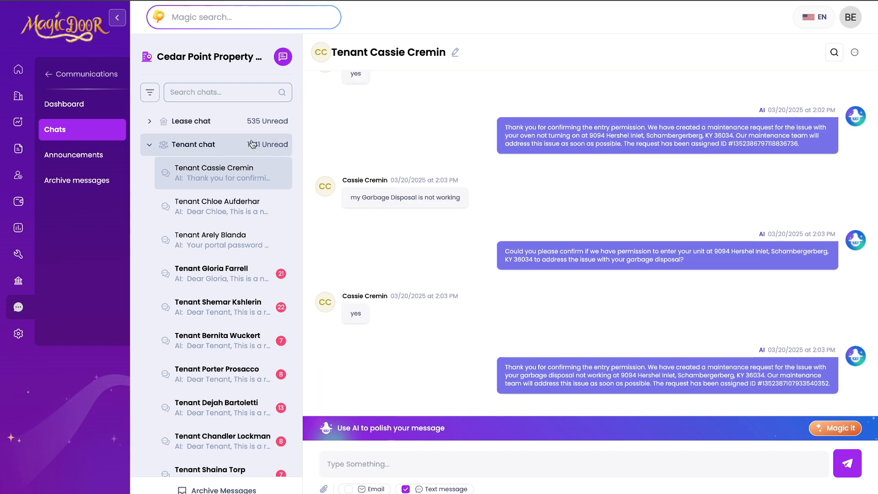
text(what can i help with now?)
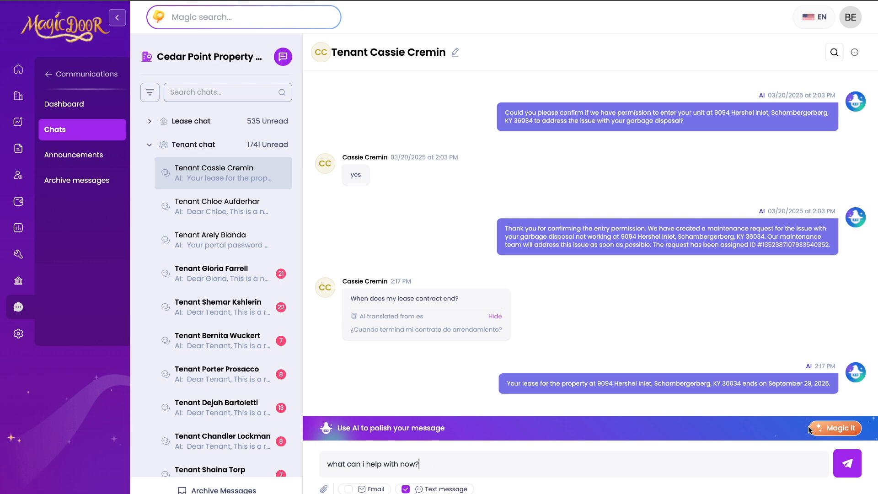
click(828, 428)
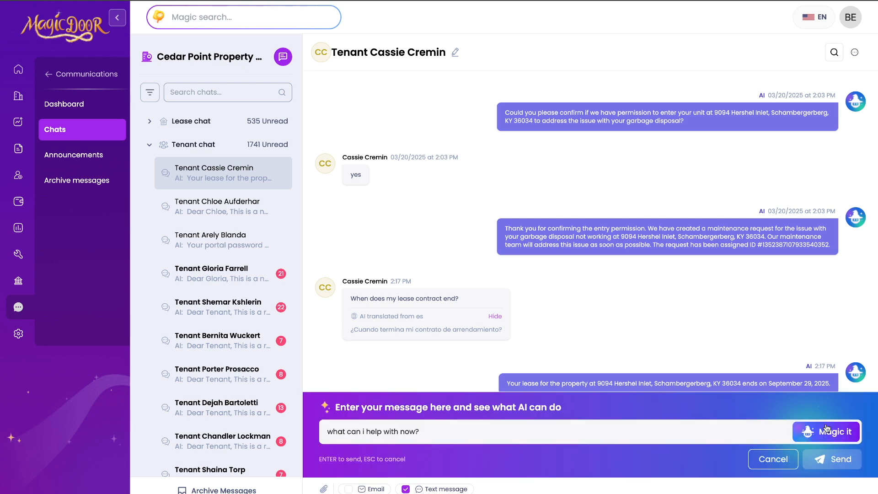
click(822, 435)
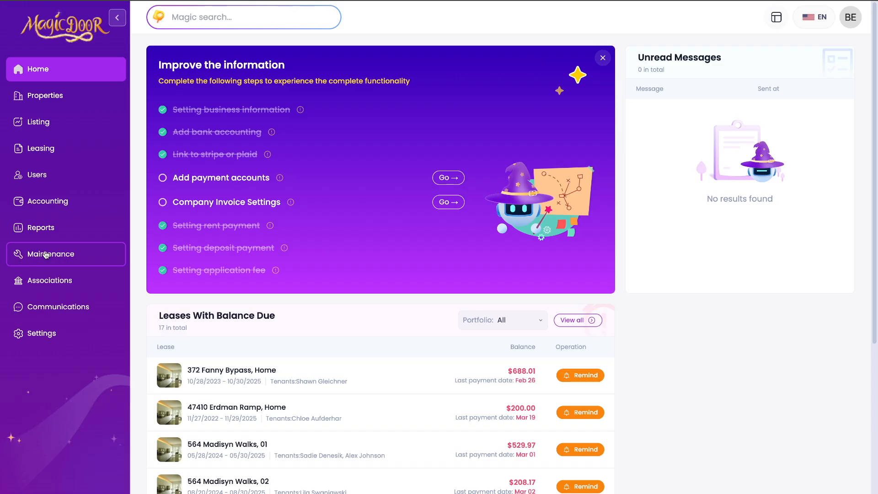
Open Maintenance > Vendors, browse the vendor list and start adding a new vendor
click(46, 255)
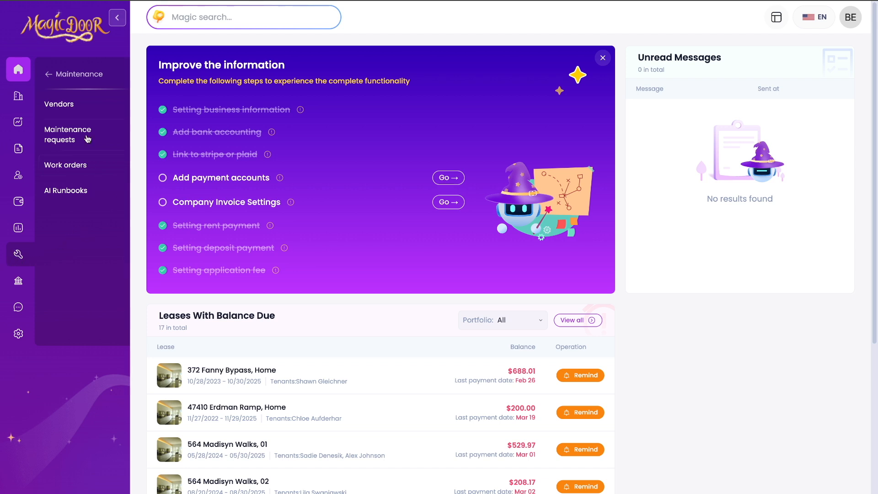
click(66, 104)
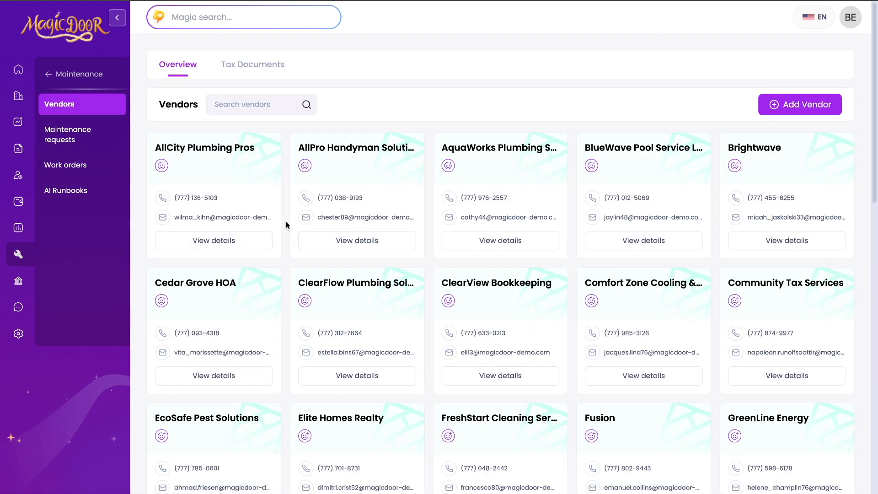
scroll(286, 221, down, 5)
scroll(286, 221, up, 5)
click(798, 74)
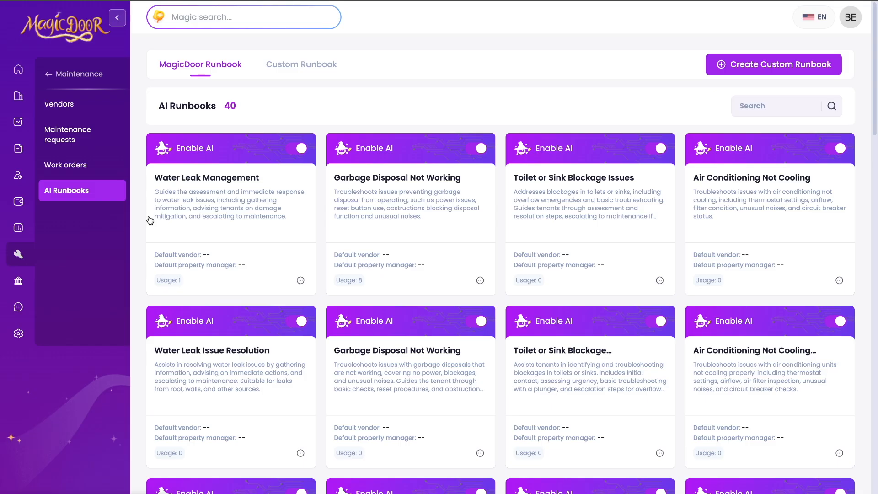
scroll(150, 220, down, 2)
scroll(151, 220, down, 4)
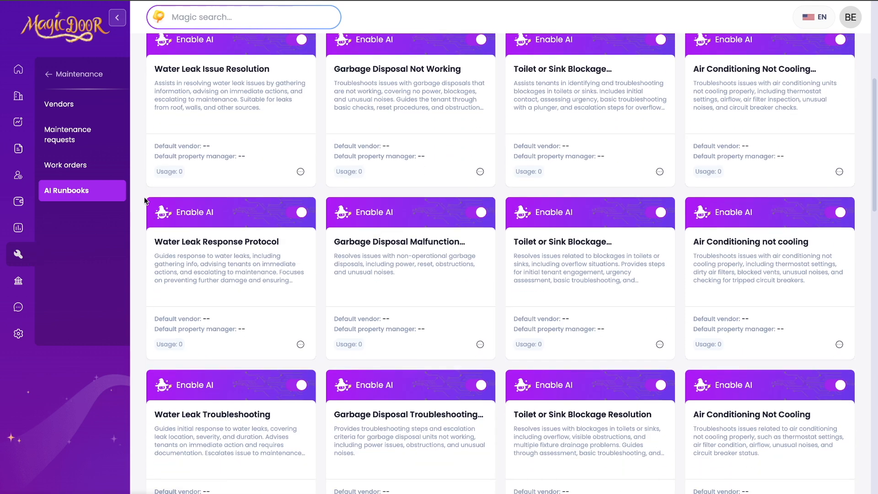
scroll(140, 202, up, 6)
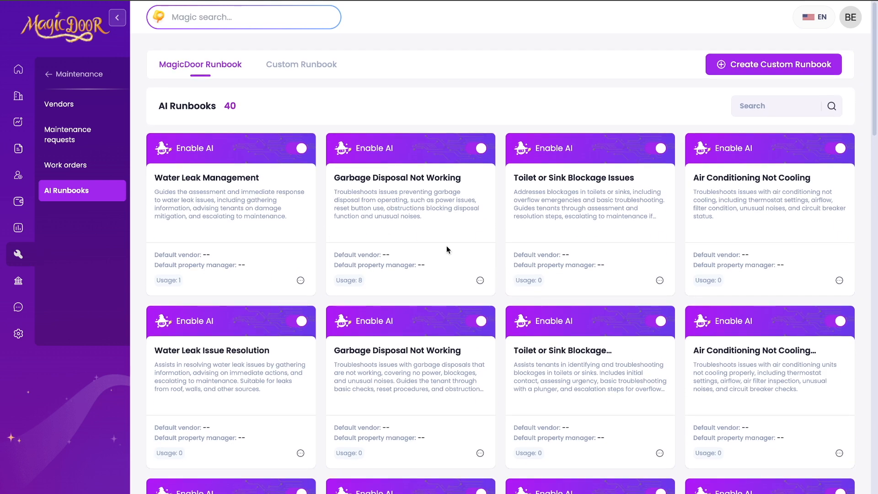
View the Garbage Disposal Not Working runbook script, then start and cancel a custom runbook
click(396, 200)
click(232, 90)
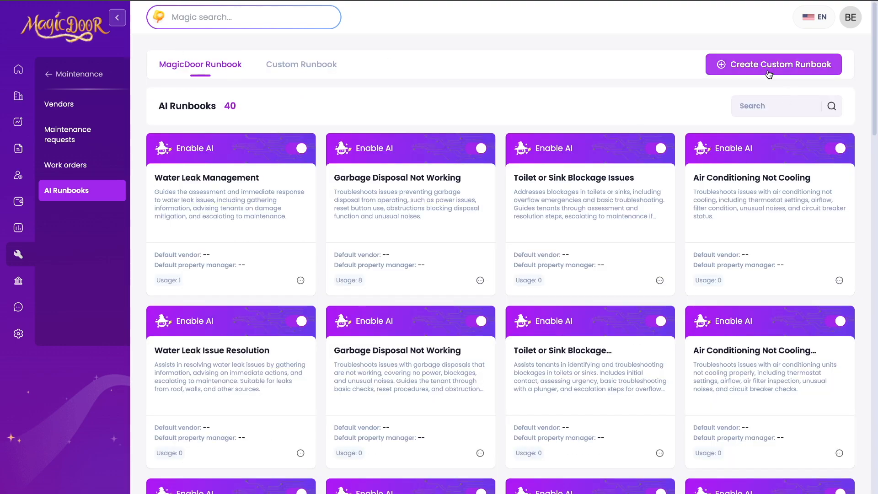
click(769, 64)
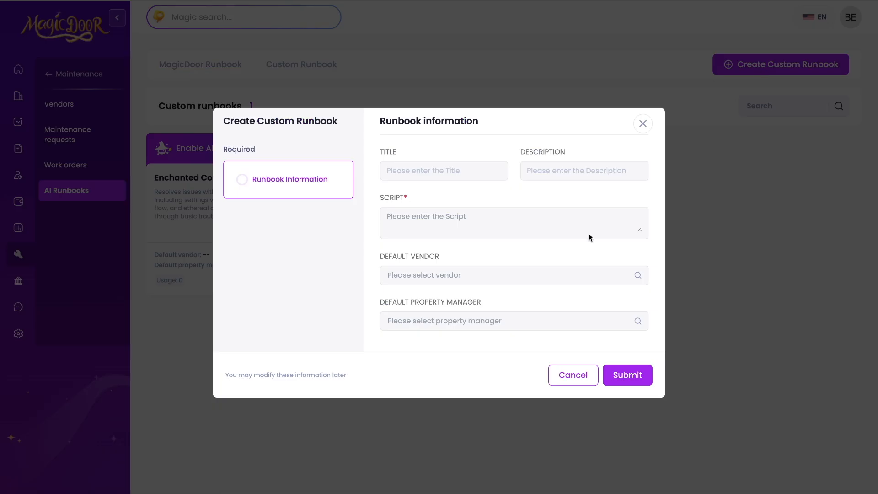
click(644, 124)
Review the Enchanted Cooling Charm Malfunction custom runbook script and its sections, then go to Listing
click(301, 65)
click(253, 209)
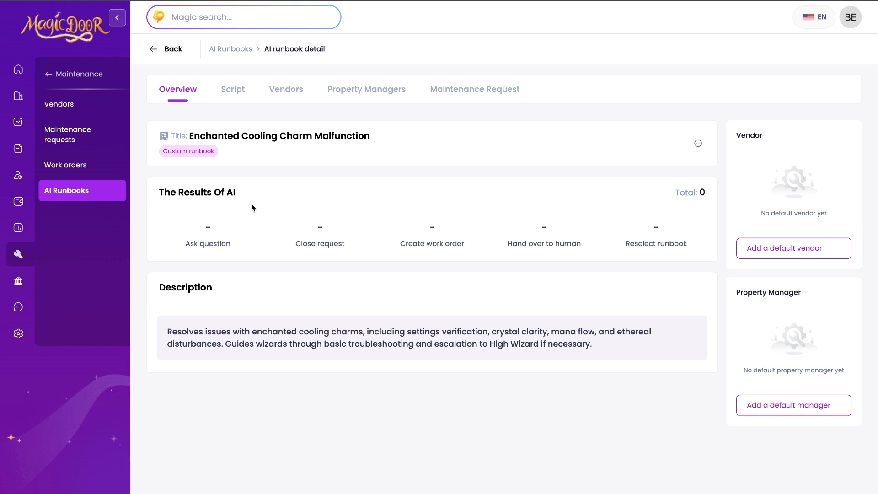
click(233, 90)
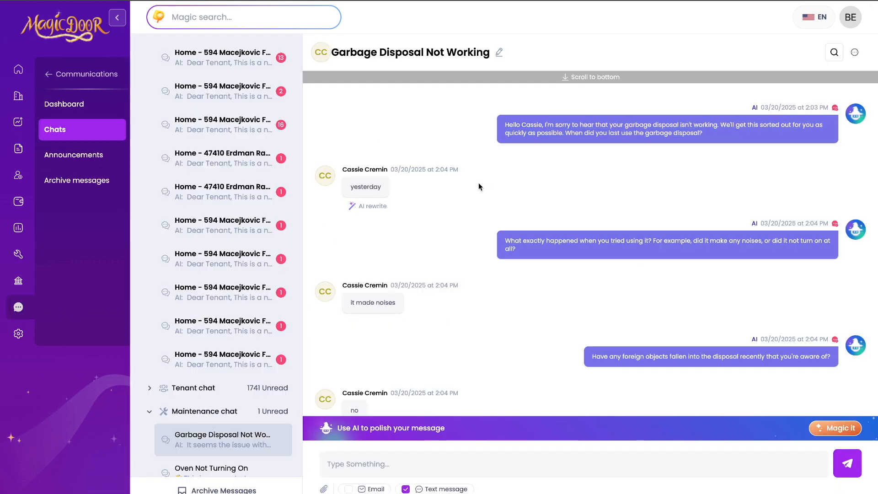
drag(504, 238, 542, 258)
click(539, 262)
scroll(528, 289, down, 6)
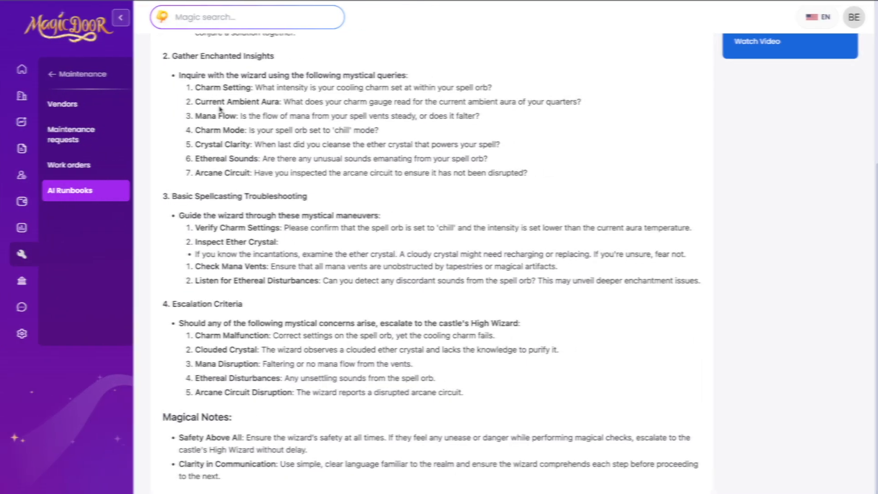
drag(173, 57, 264, 57)
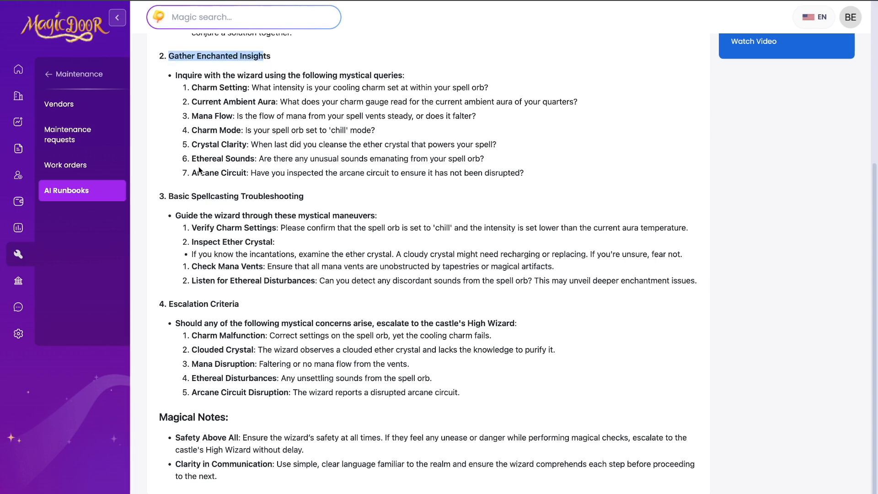
drag(167, 196, 294, 199)
drag(167, 305, 263, 307)
click(266, 308)
scroll(305, 315, up, 5)
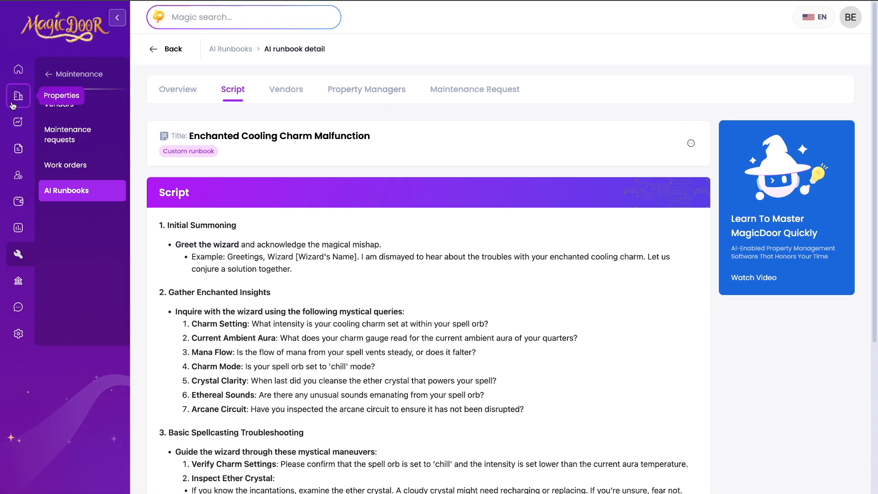
click(17, 121)
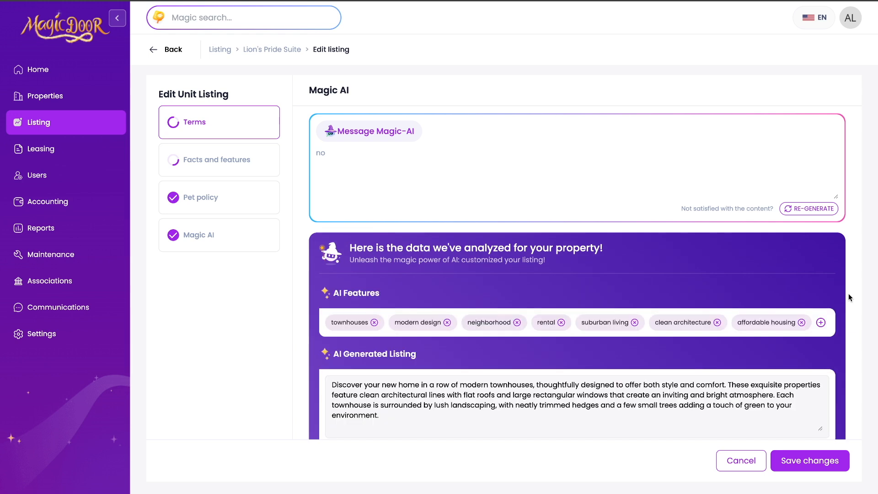
Open the 200 Muriel Walks Home listing details, then go to Leasing > Rental applications
scroll(849, 295, down, 2)
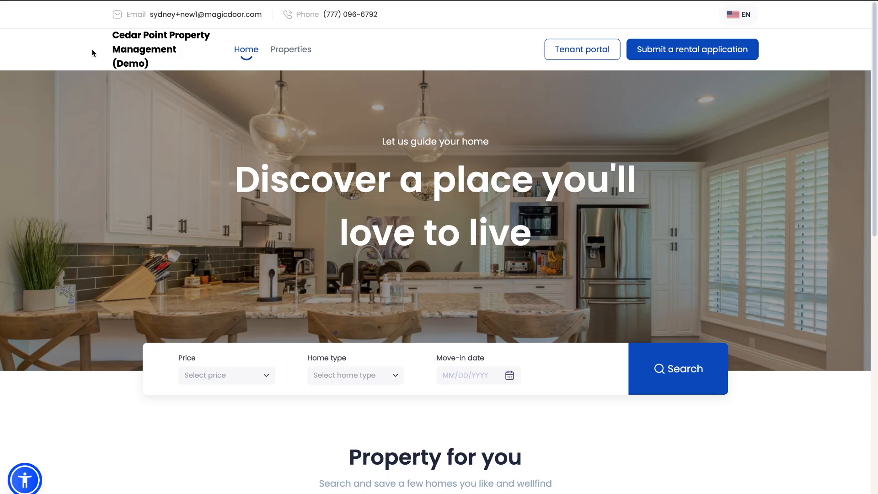
scroll(94, 134, down, 4)
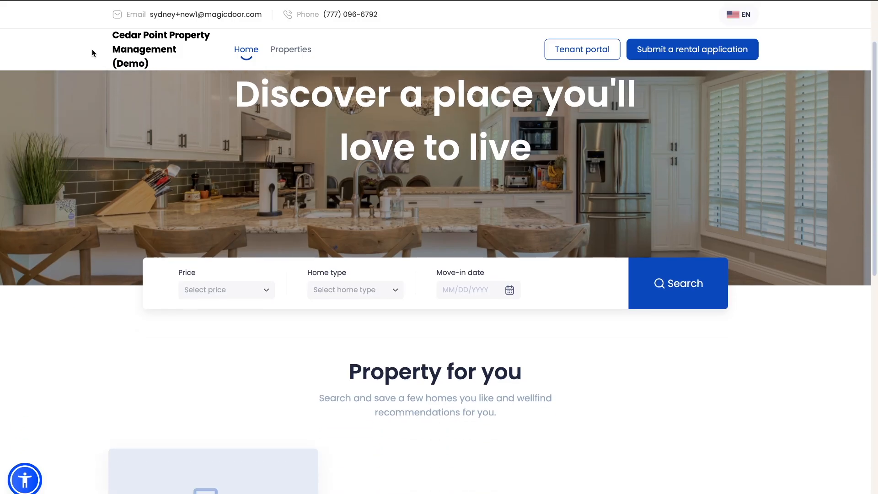
scroll(101, 192, down, 4)
click(223, 317)
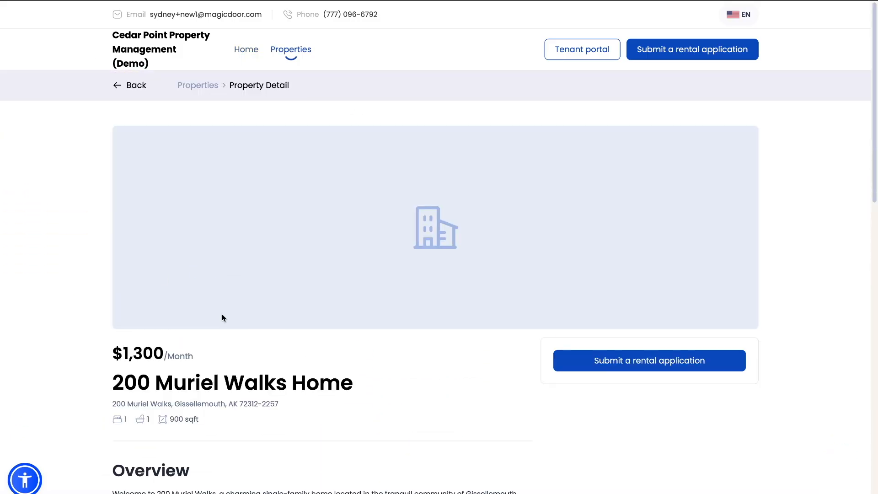
scroll(754, 287, down, 3)
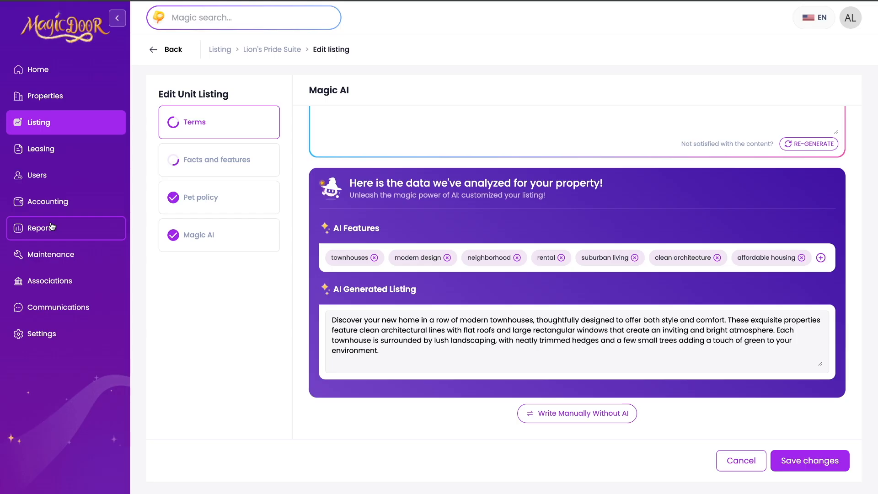
click(56, 150)
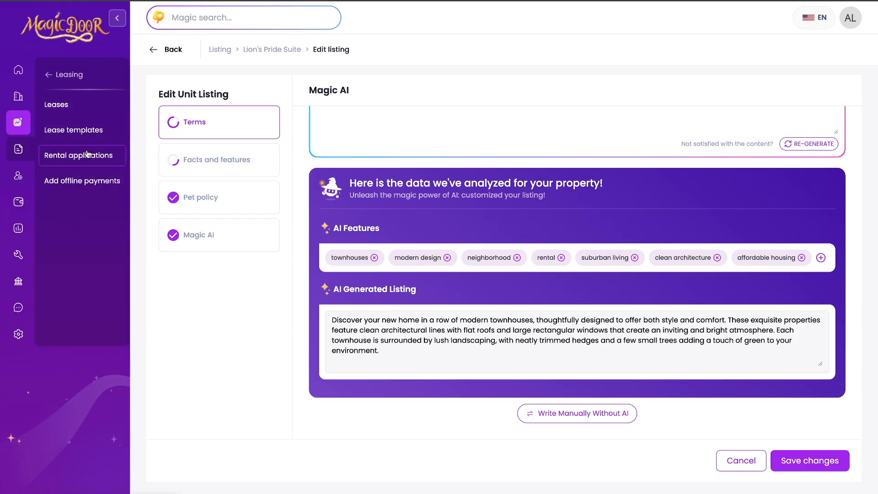
click(108, 148)
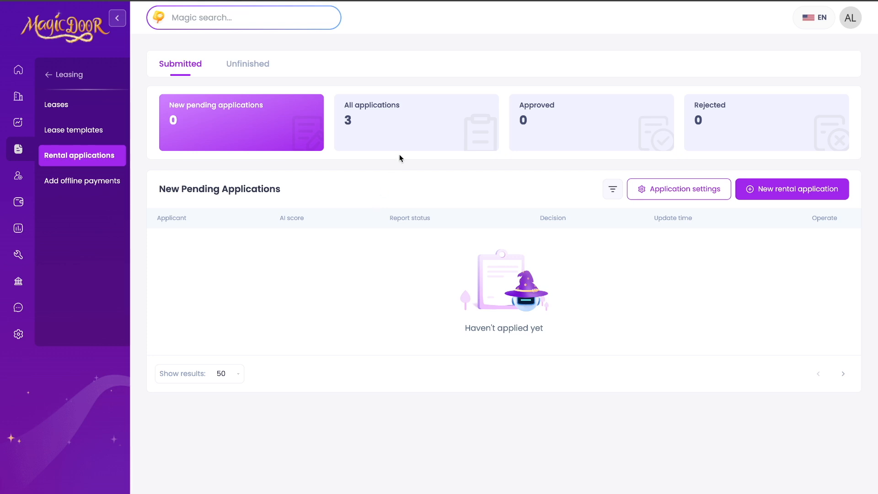
Show all rental applications and read the AI score reasoning for the applicant scored 75
click(407, 142)
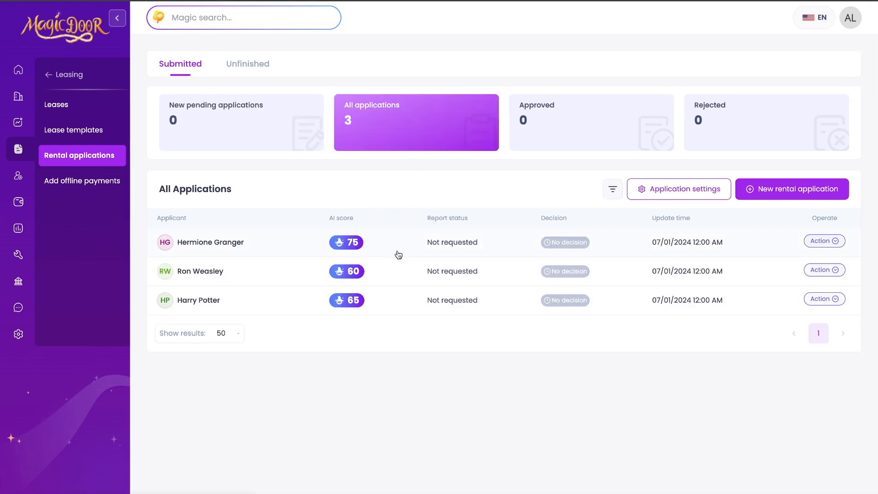
click(395, 253)
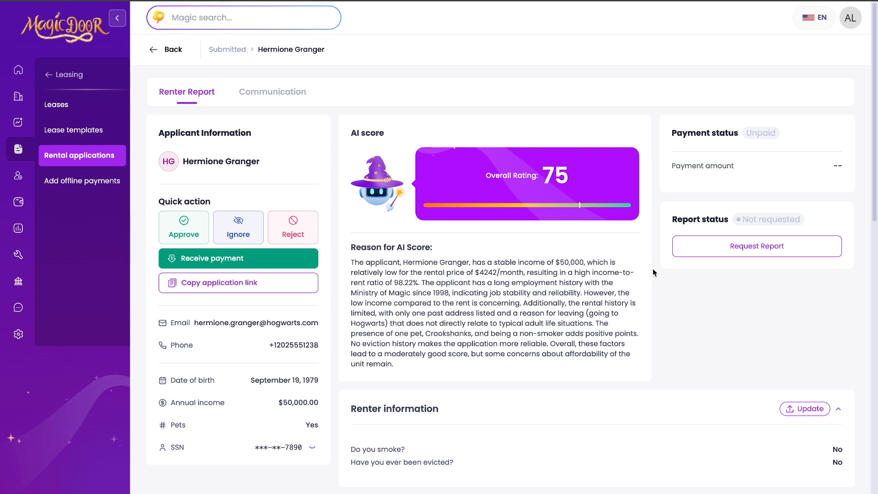
scroll(652, 269, down, 1)
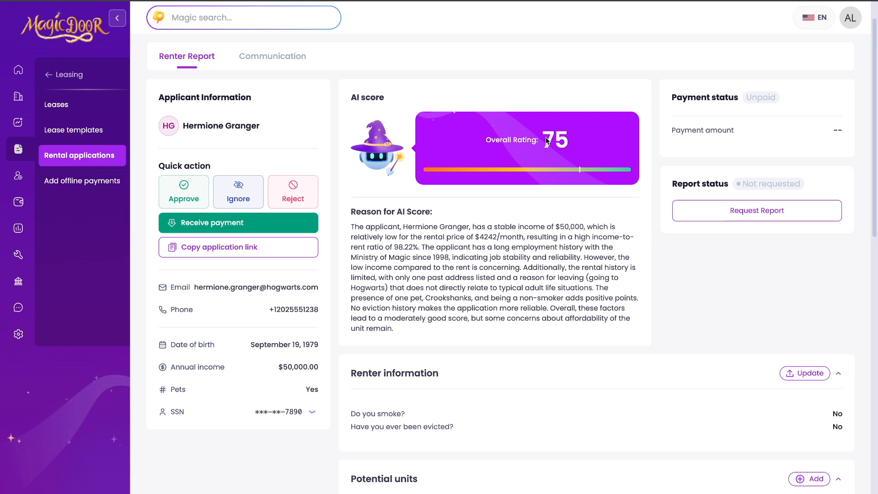
triple_click(361, 224)
click(342, 217)
scroll(497, 299, down, 4)
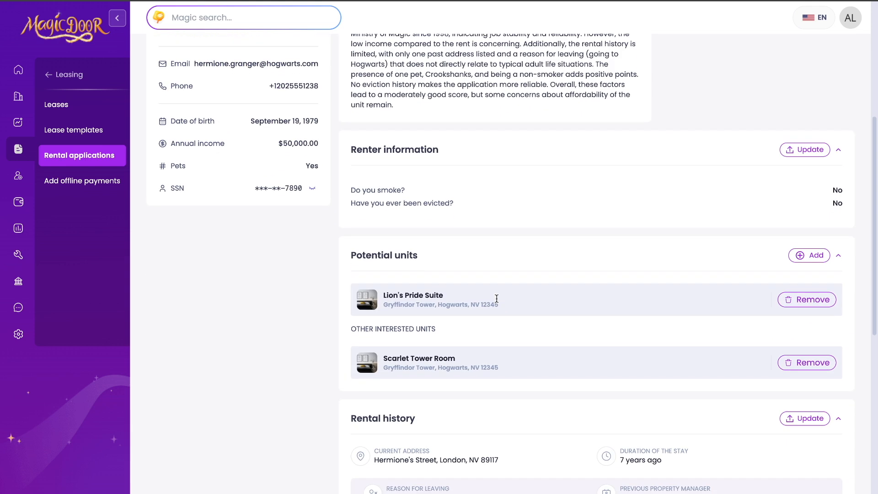
scroll(496, 298, up, 6)
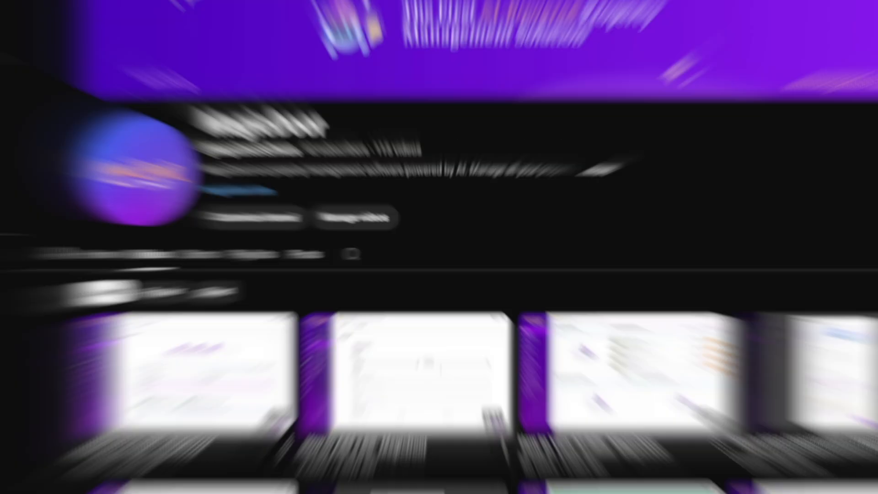
scroll(153, 250, down, 3)
scroll(152, 246, down, 2)
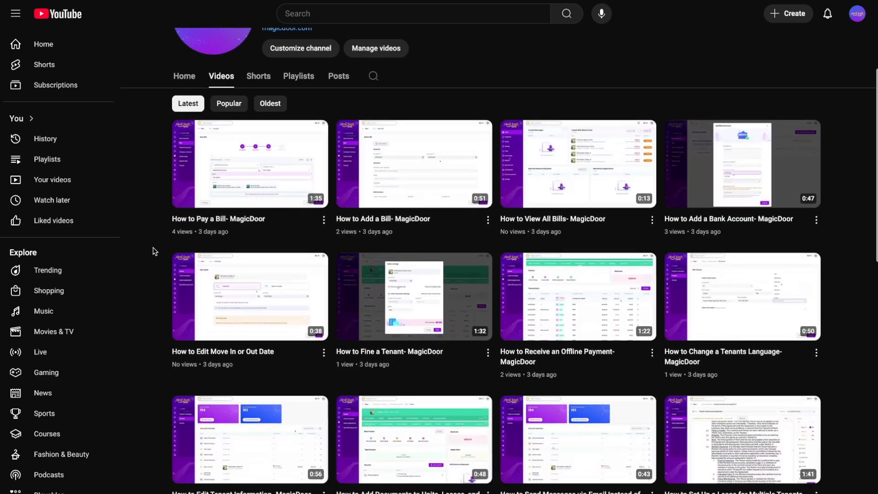